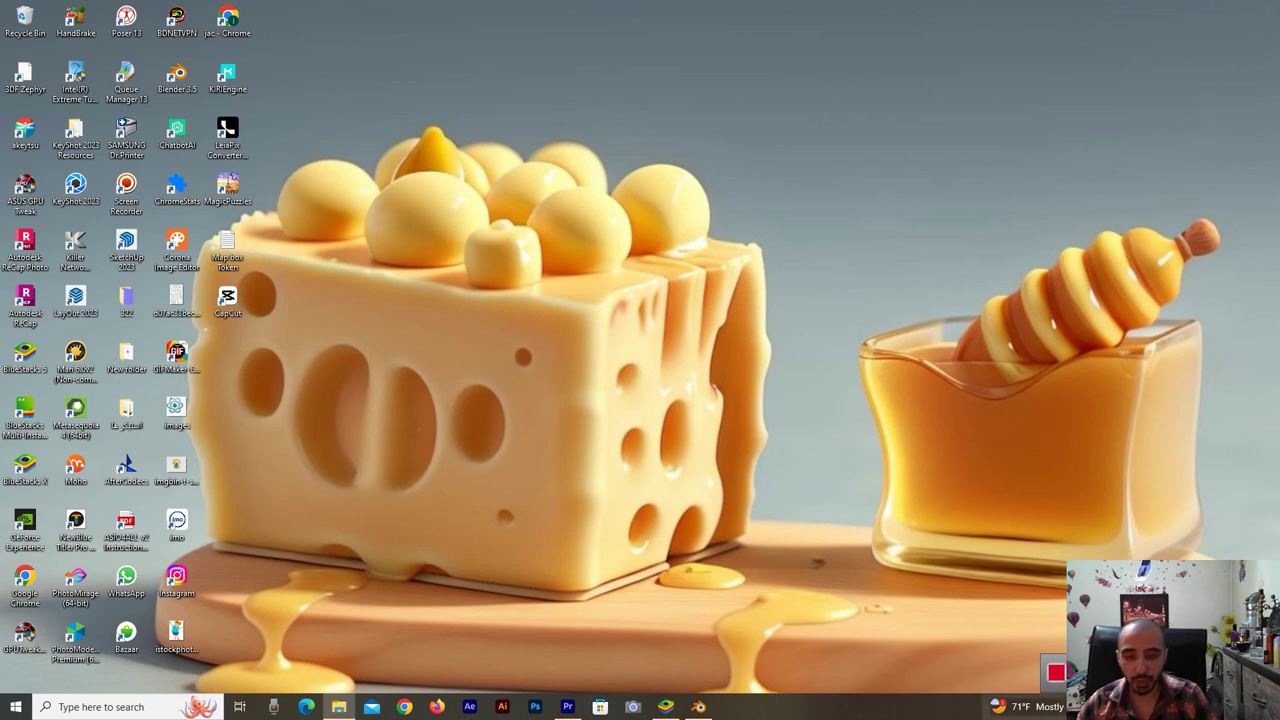
# Restore the minimized Blender window from the taskbar.
pyautogui.click(700, 707)
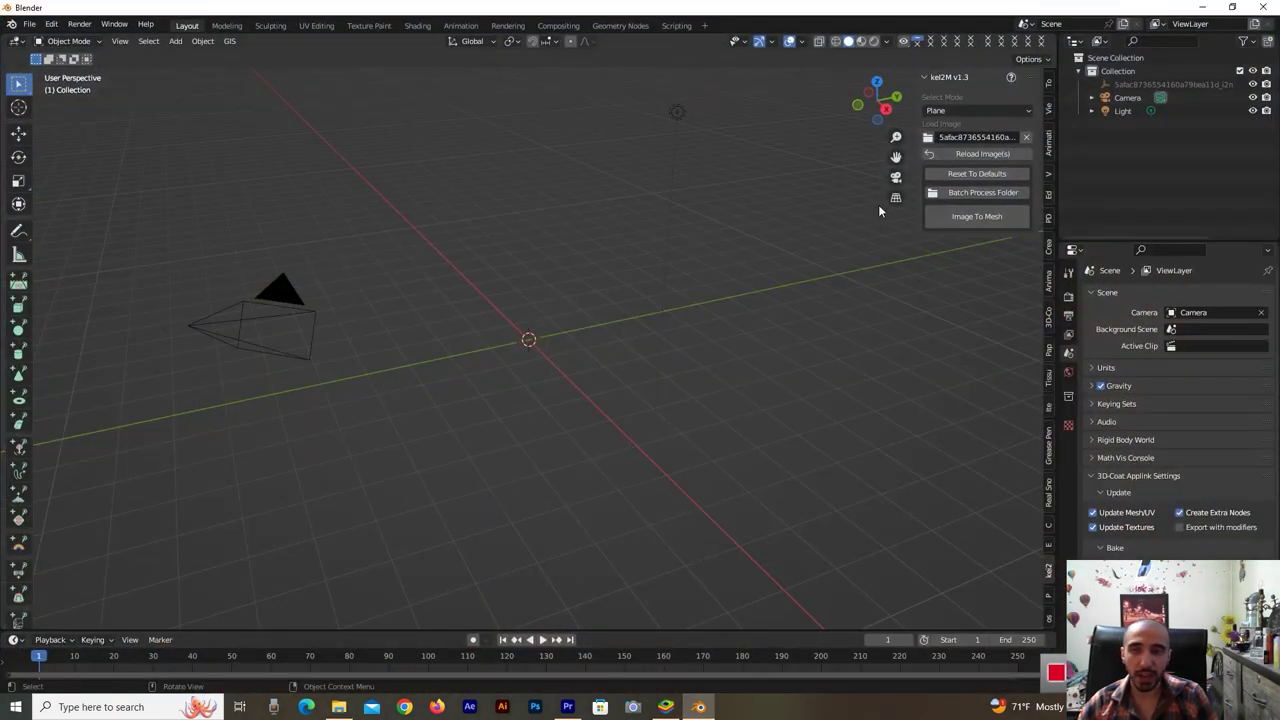
# Load the ambulance PNG in the image-to-mesh panel and convert it into a mesh.
pyautogui.click(928, 137)
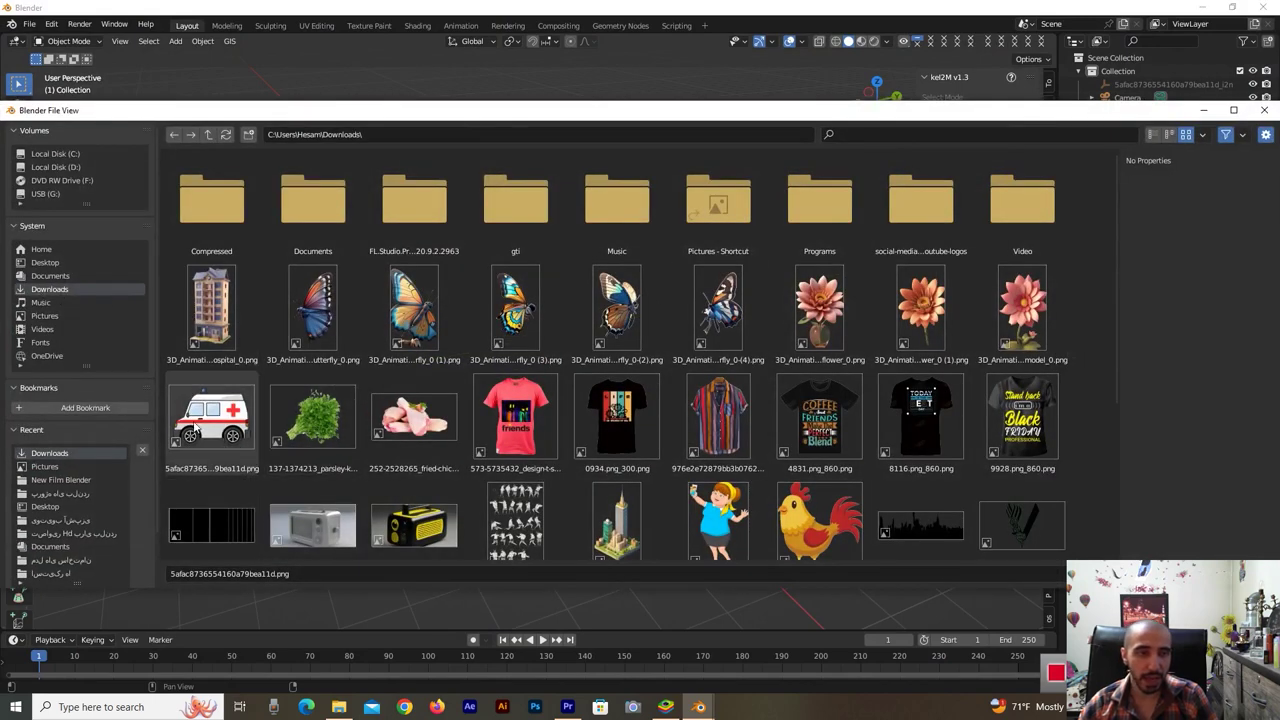
pyautogui.click(195, 434)
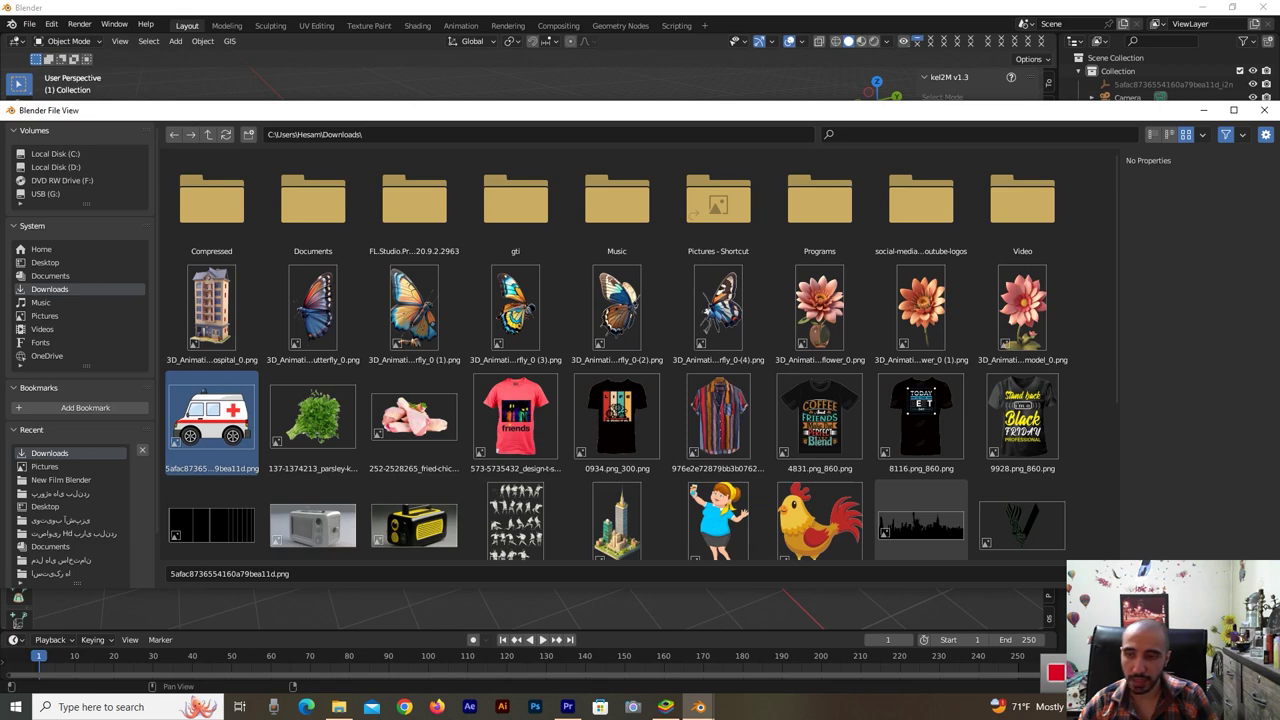
pyautogui.press('Return')
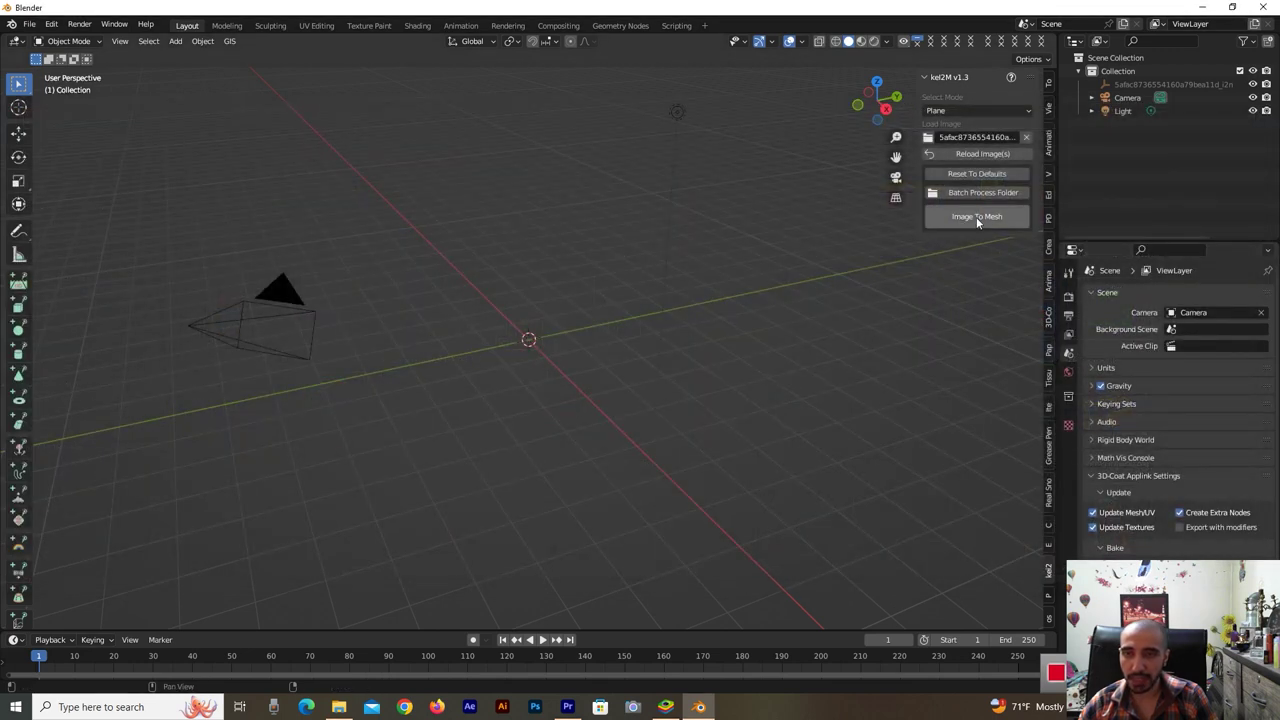
pyautogui.click(979, 216)
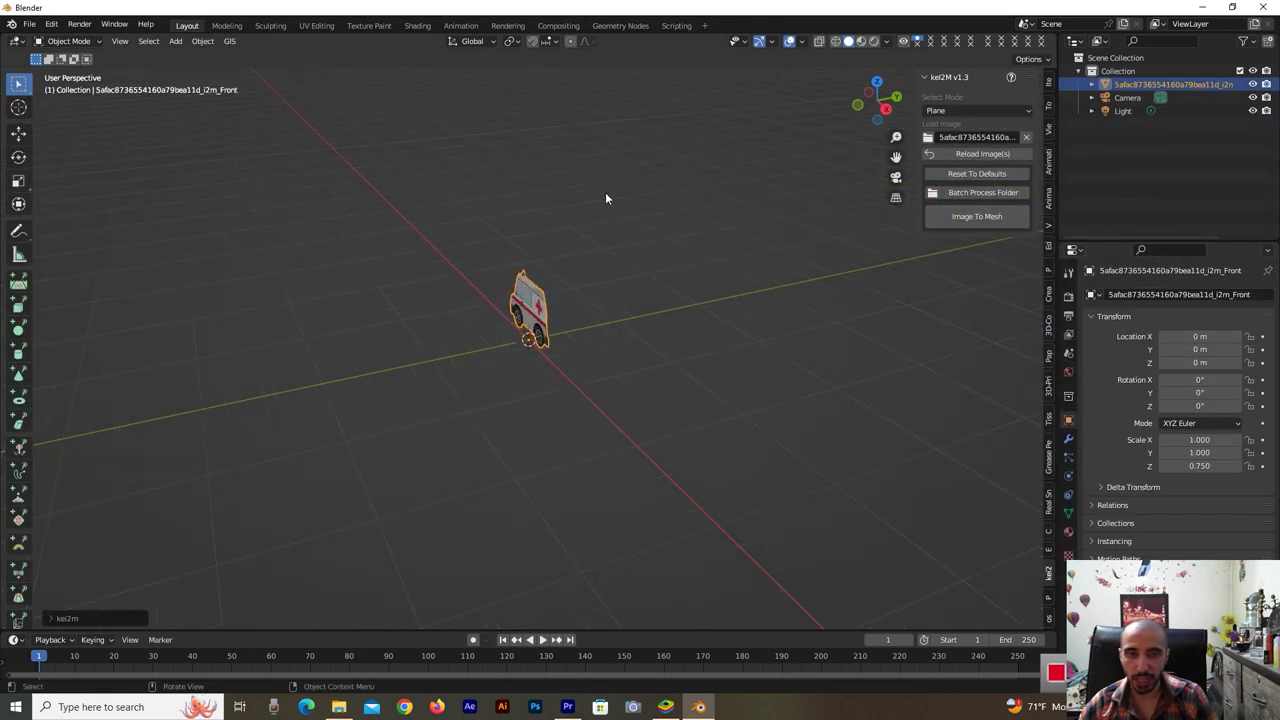
# Move the ambulance mesh along X to -2.321 m.
pyautogui.moveTo(864, 119); pyautogui.dragTo(866, 140)
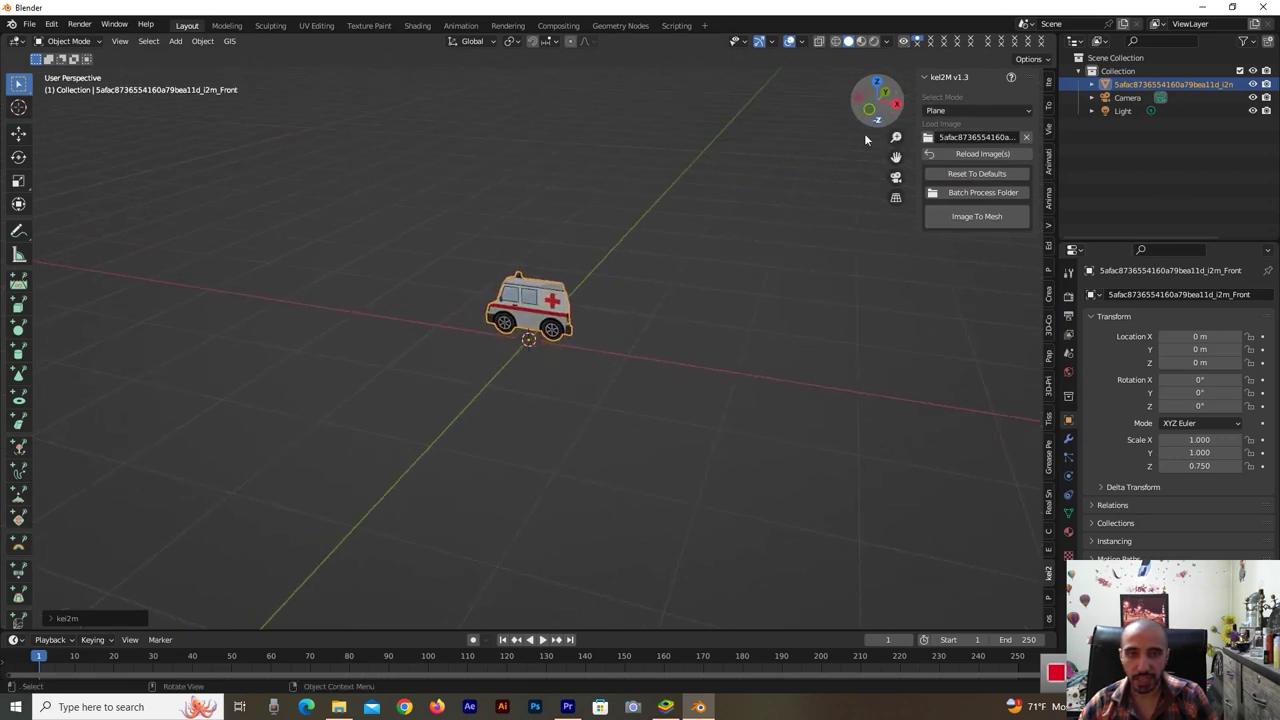
pyautogui.click(17, 137)
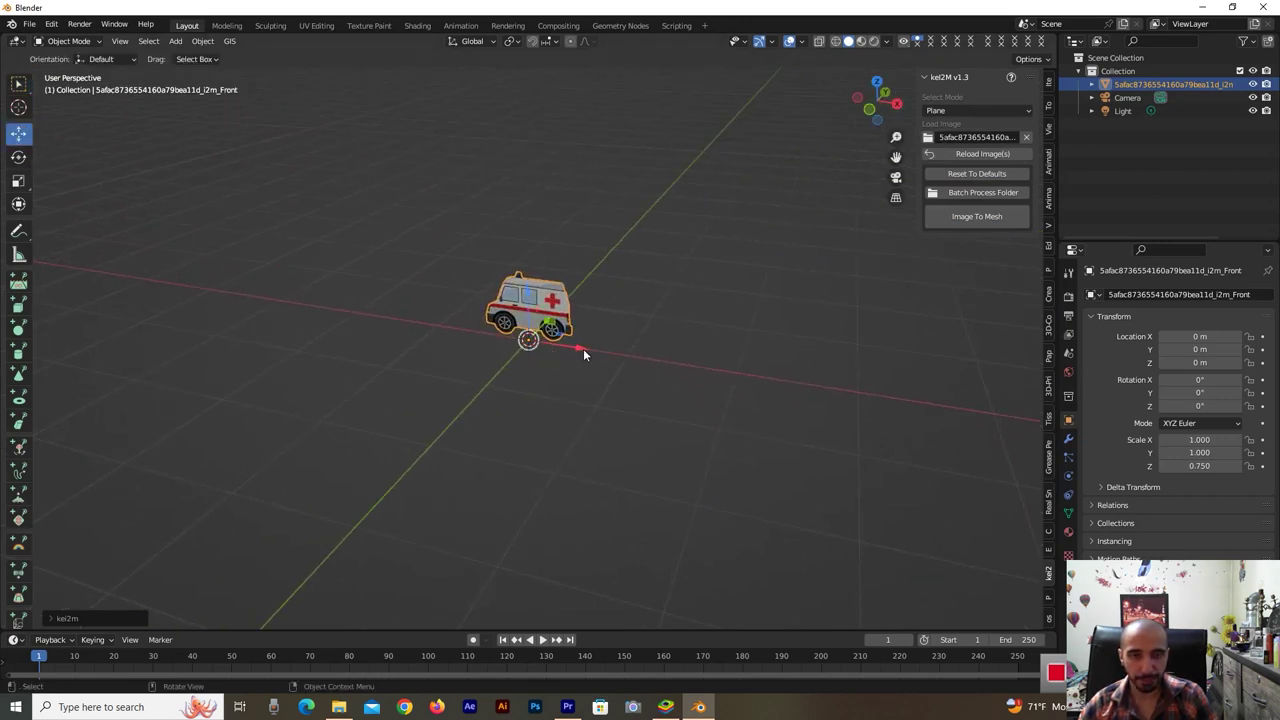
pyautogui.moveTo(580, 350); pyautogui.dragTo(378, 318)
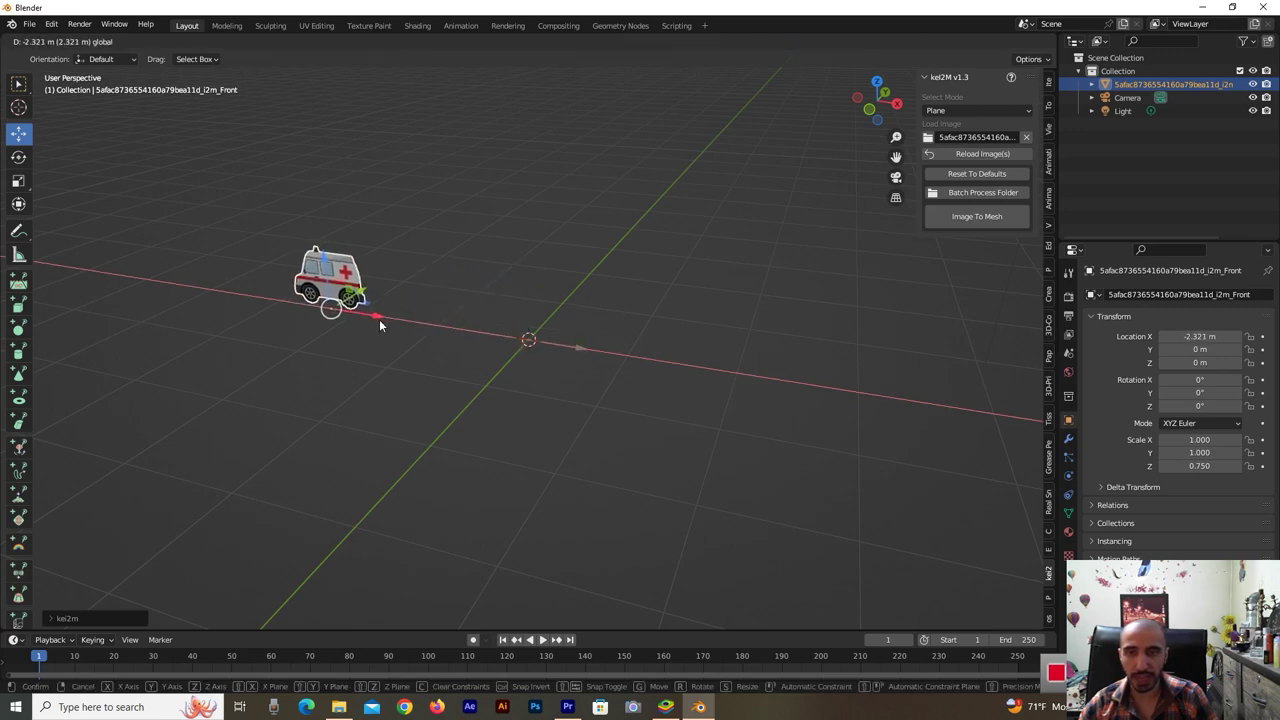
pyautogui.click(930, 136)
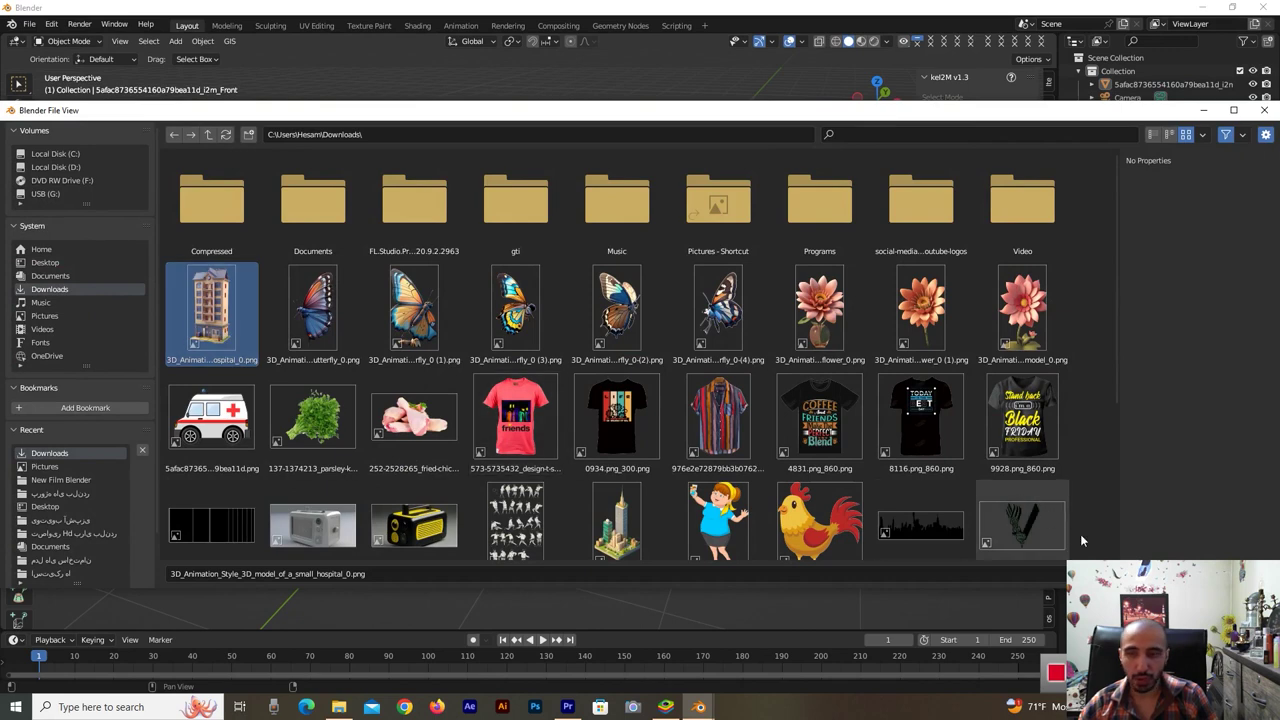
# Convert the hospital PNG into a mesh at the origin, beside the ambulance.
pyautogui.press('Escape')
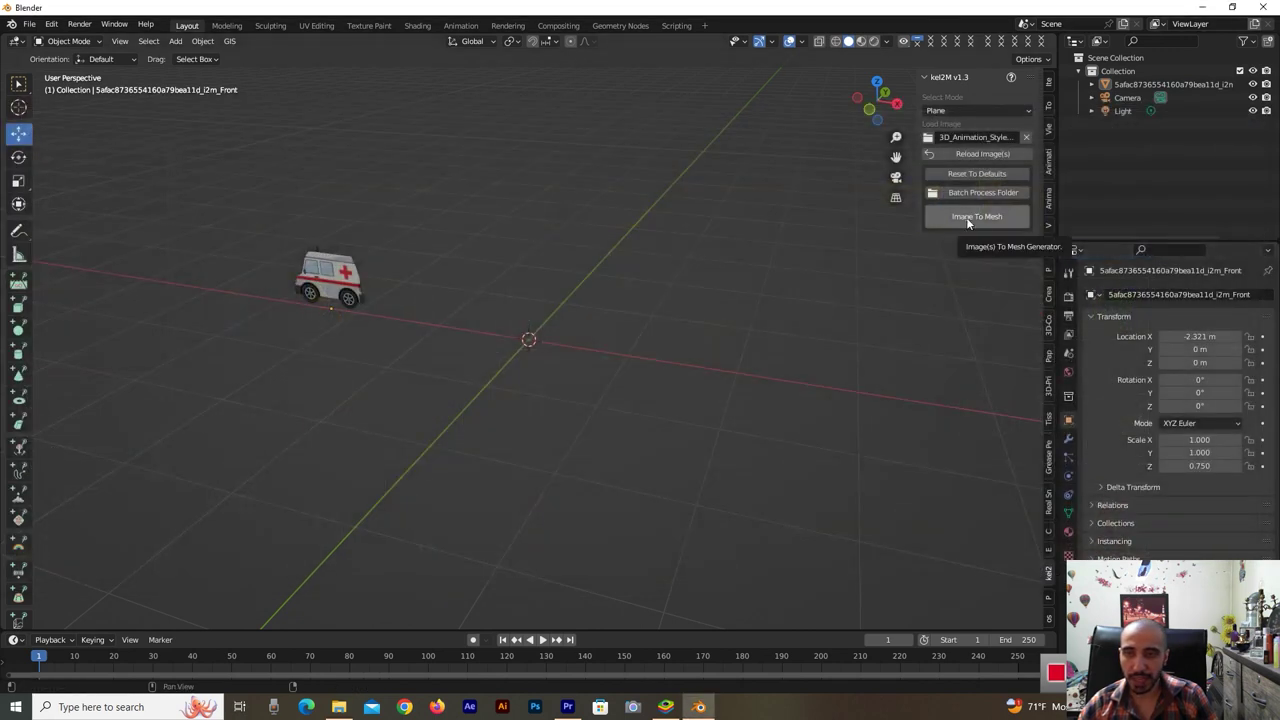
pyautogui.click(969, 216)
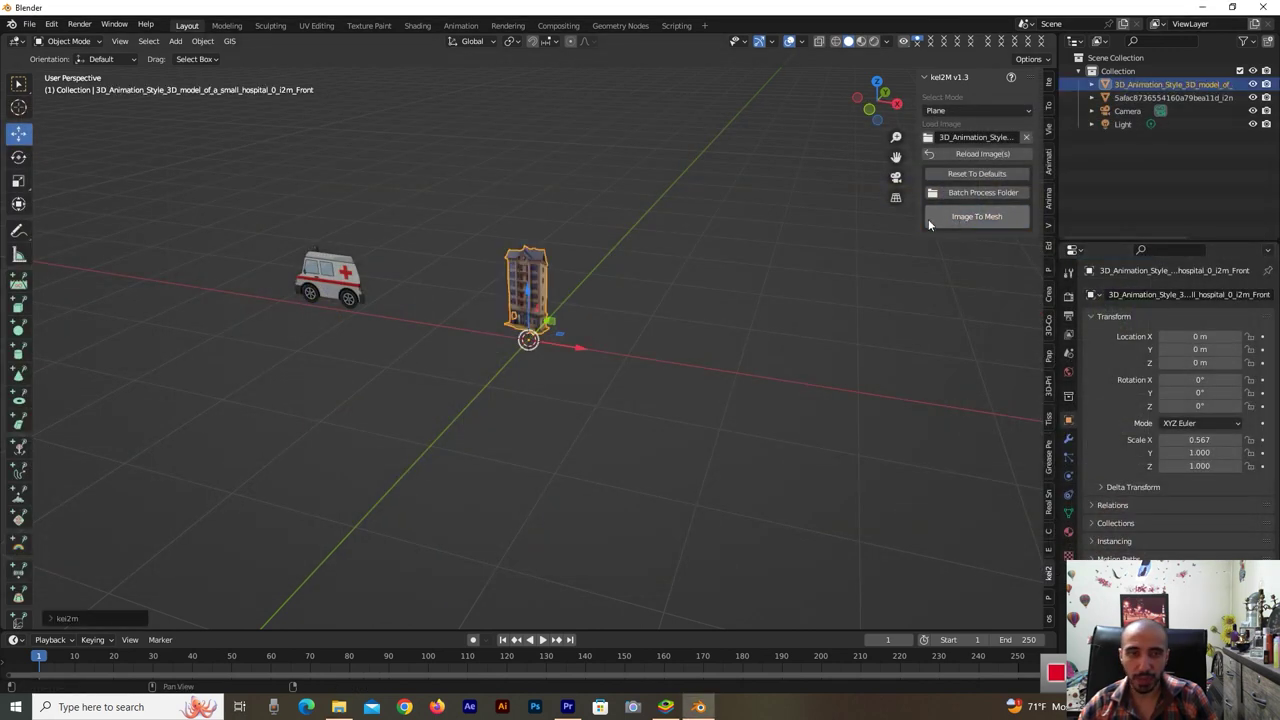
pyautogui.scroll(1, 558, 89)
pyautogui.scroll(2, 570, 95)
pyautogui.scroll(-1, 800, 160)
pyautogui.moveTo(878, 118)
pyautogui.mouseDown()
pyautogui.moveTo(886, 128)
pyautogui.moveTo(770, 252)
pyautogui.mouseUp()
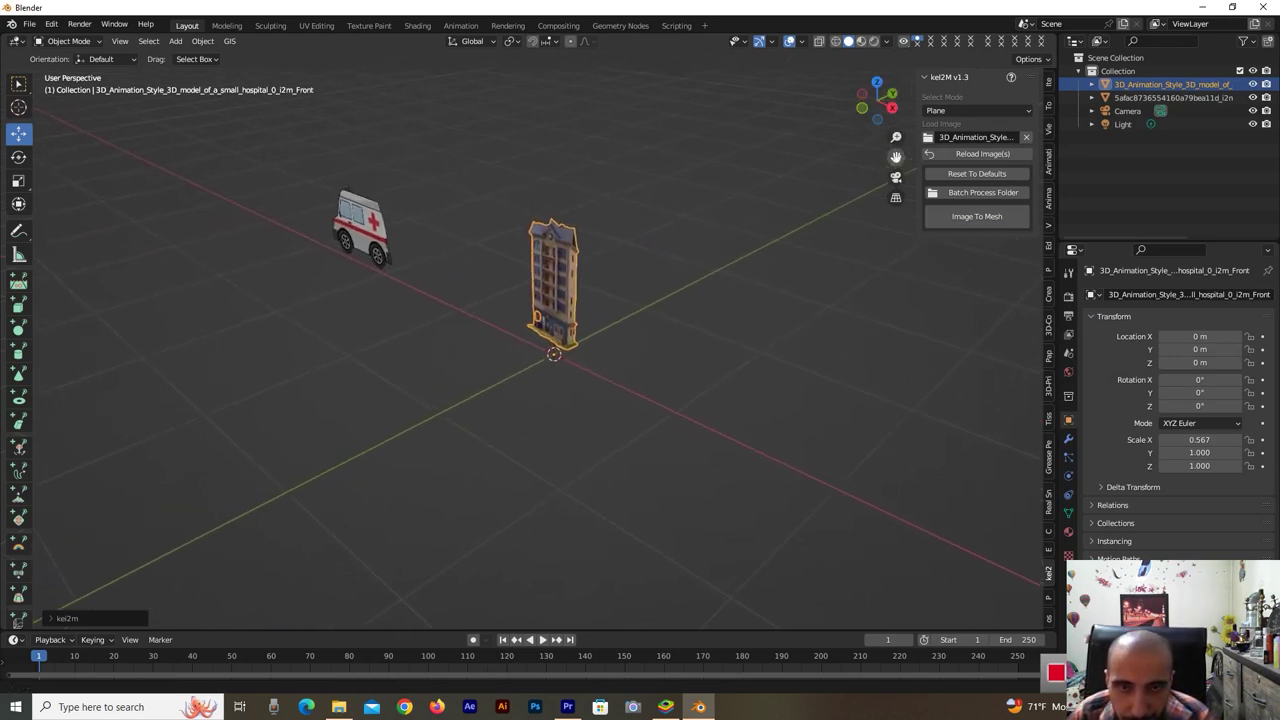
pyautogui.scroll(1, 770, 252)
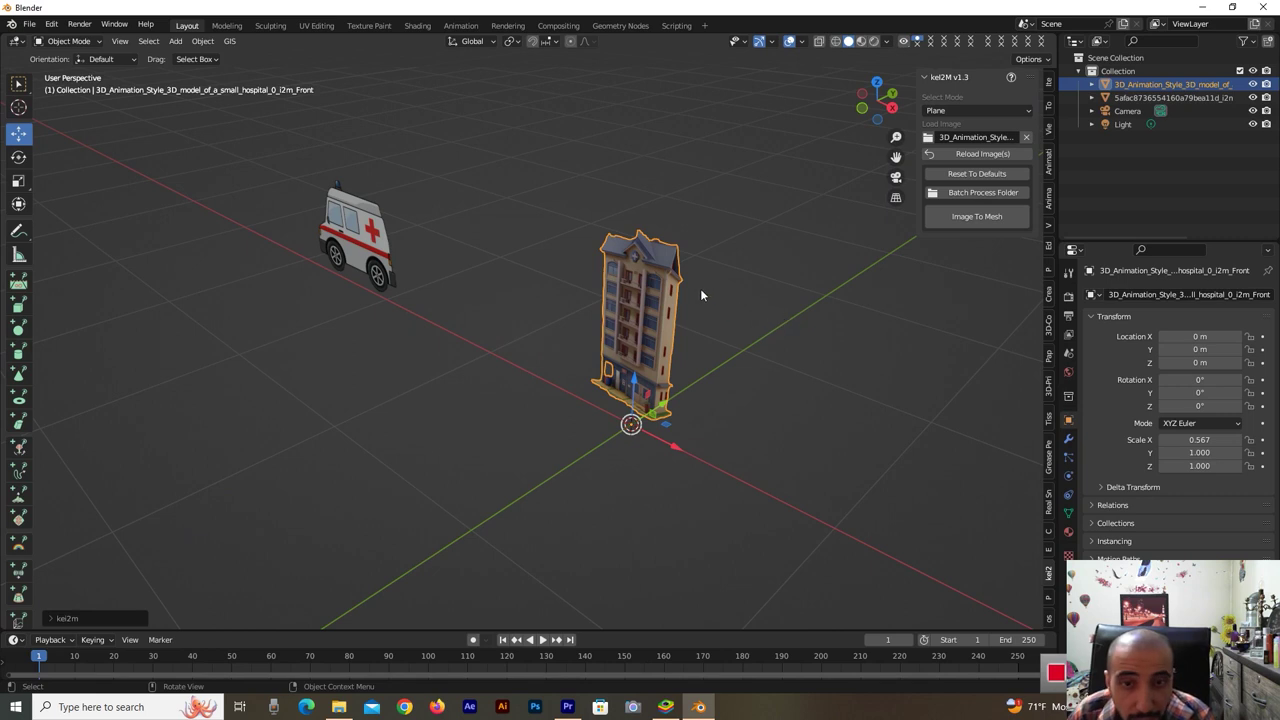
# Extrude the hospital's faces outward in Edit Mode to thicken it into a solid block.
pyautogui.press('Tab')
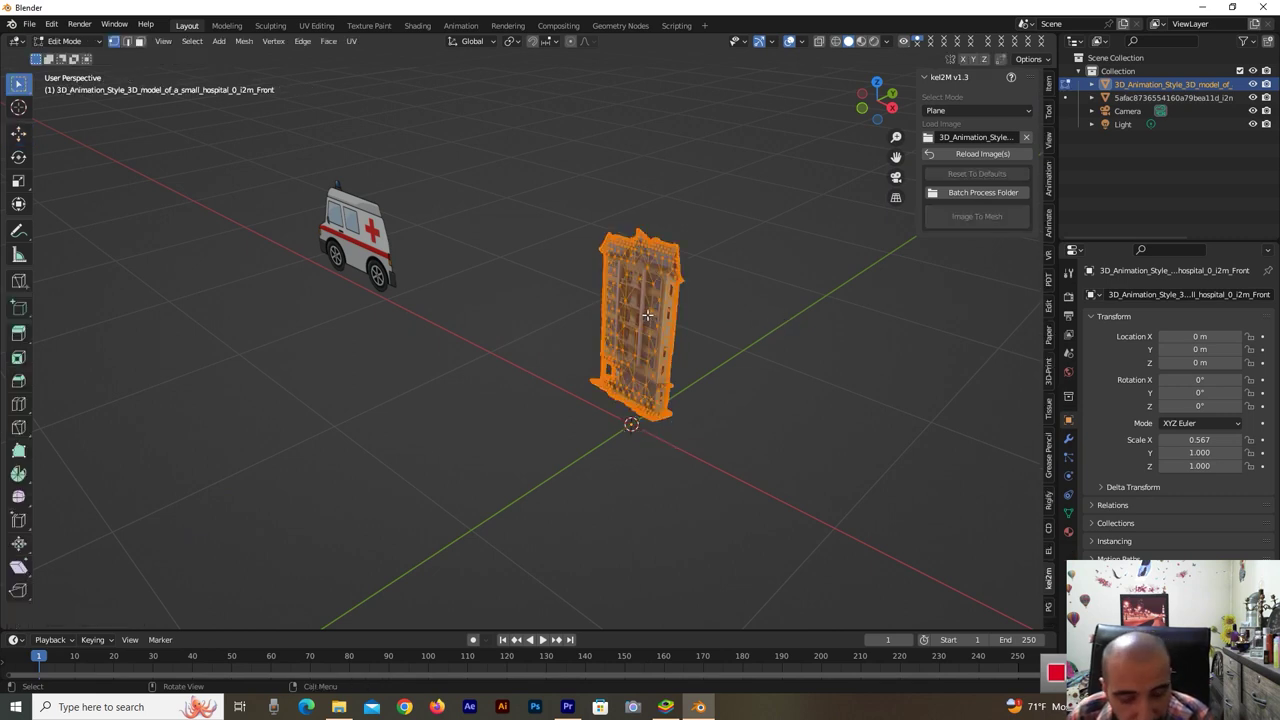
pyautogui.press('e')
pyautogui.rightClick(648, 315)
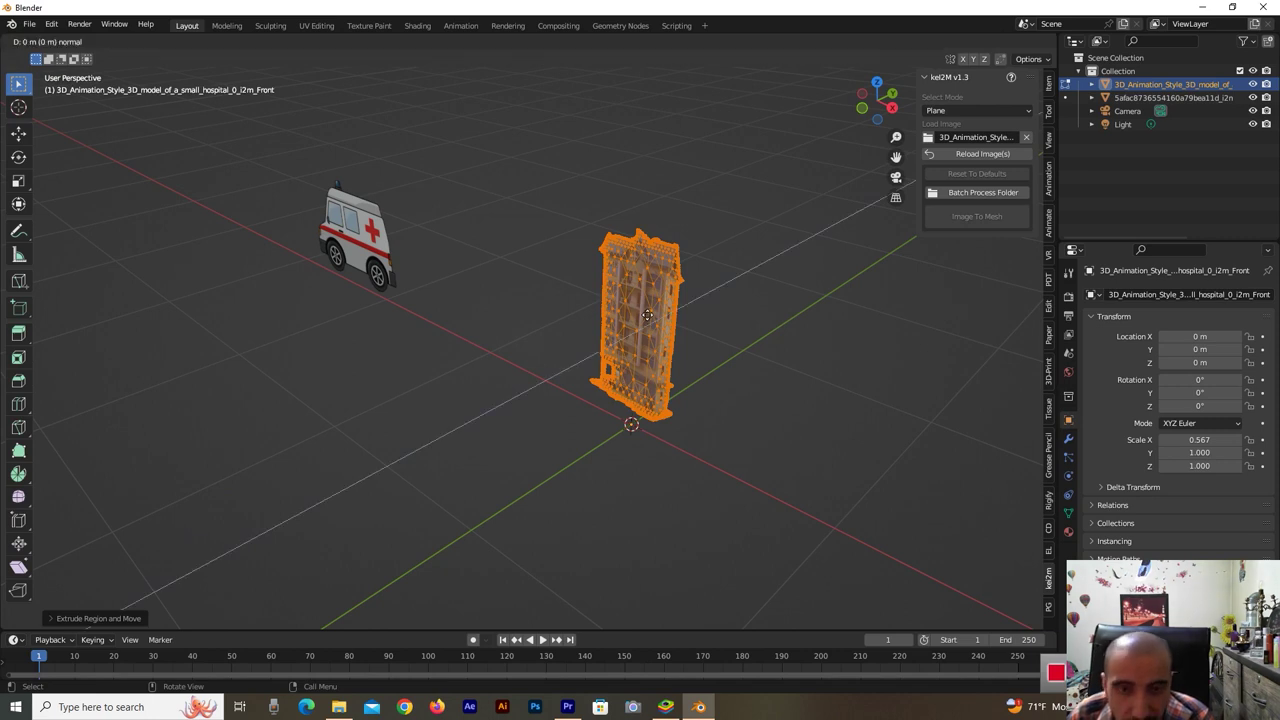
pyautogui.click(18, 135)
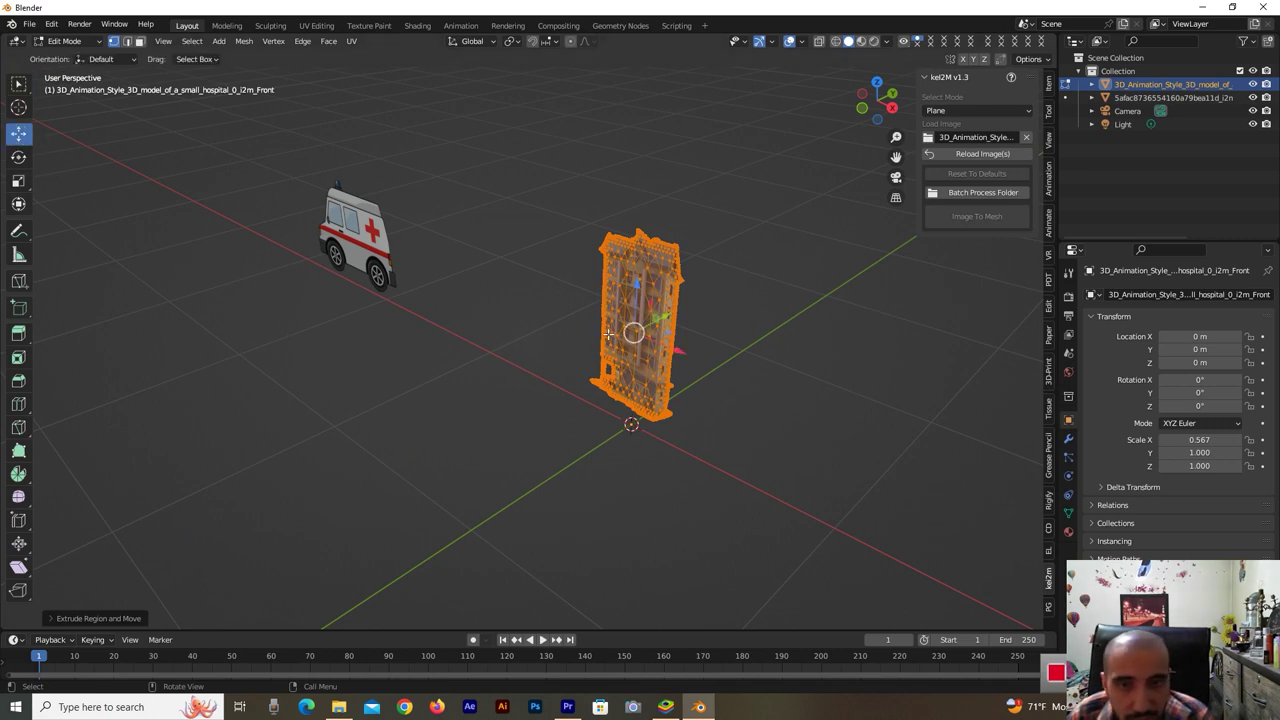
pyautogui.moveTo(662, 316); pyautogui.dragTo(642, 322)
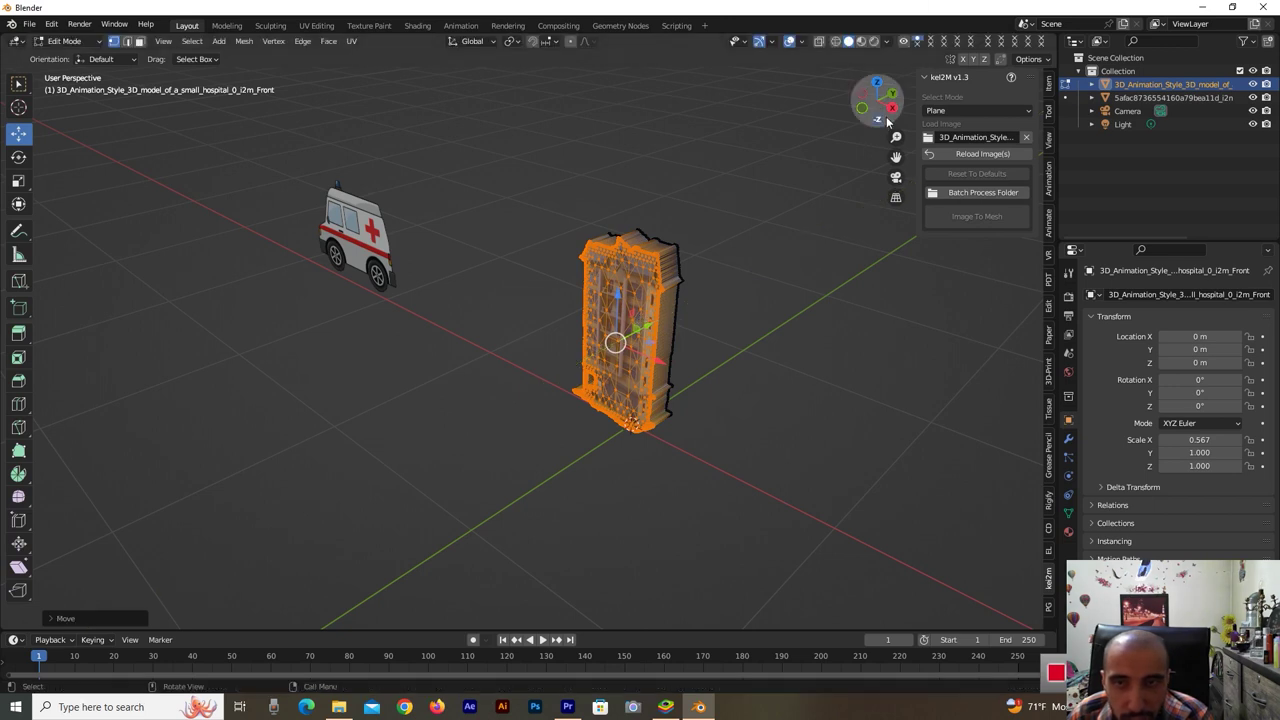
pyautogui.moveTo(887, 120); pyautogui.dragTo(864, 136)
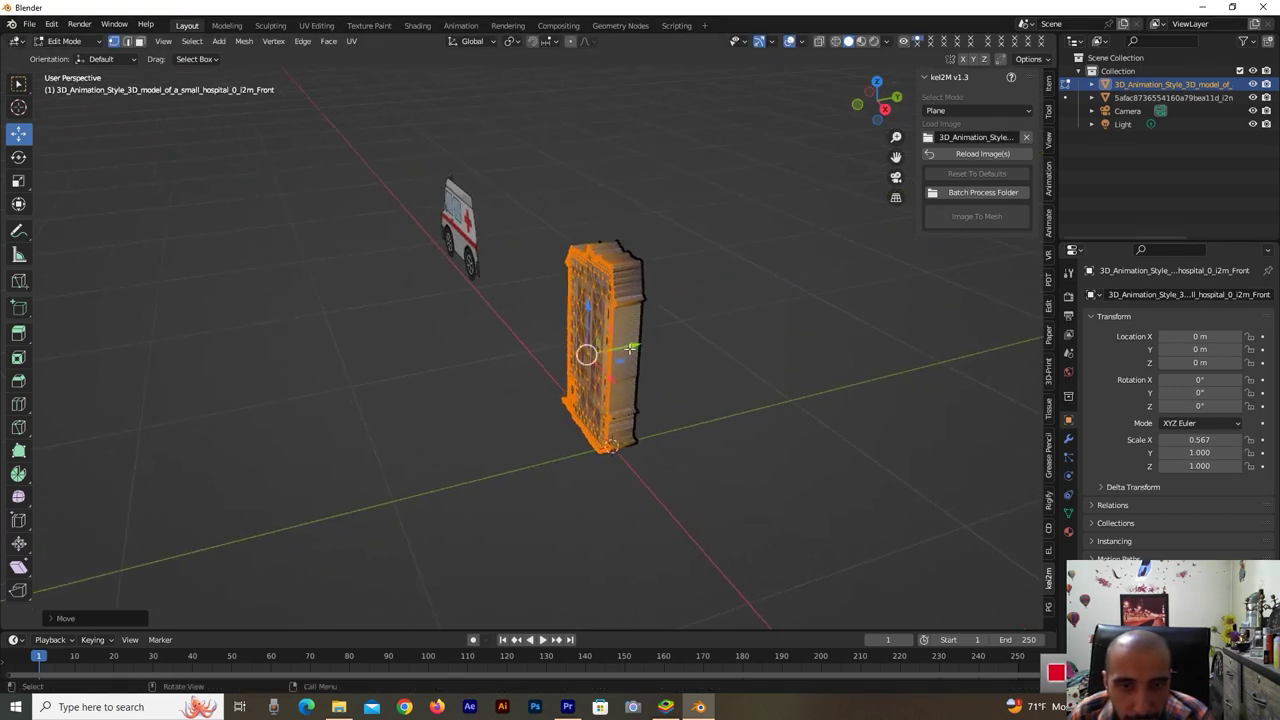
pyautogui.moveTo(630, 348); pyautogui.dragTo(626, 348)
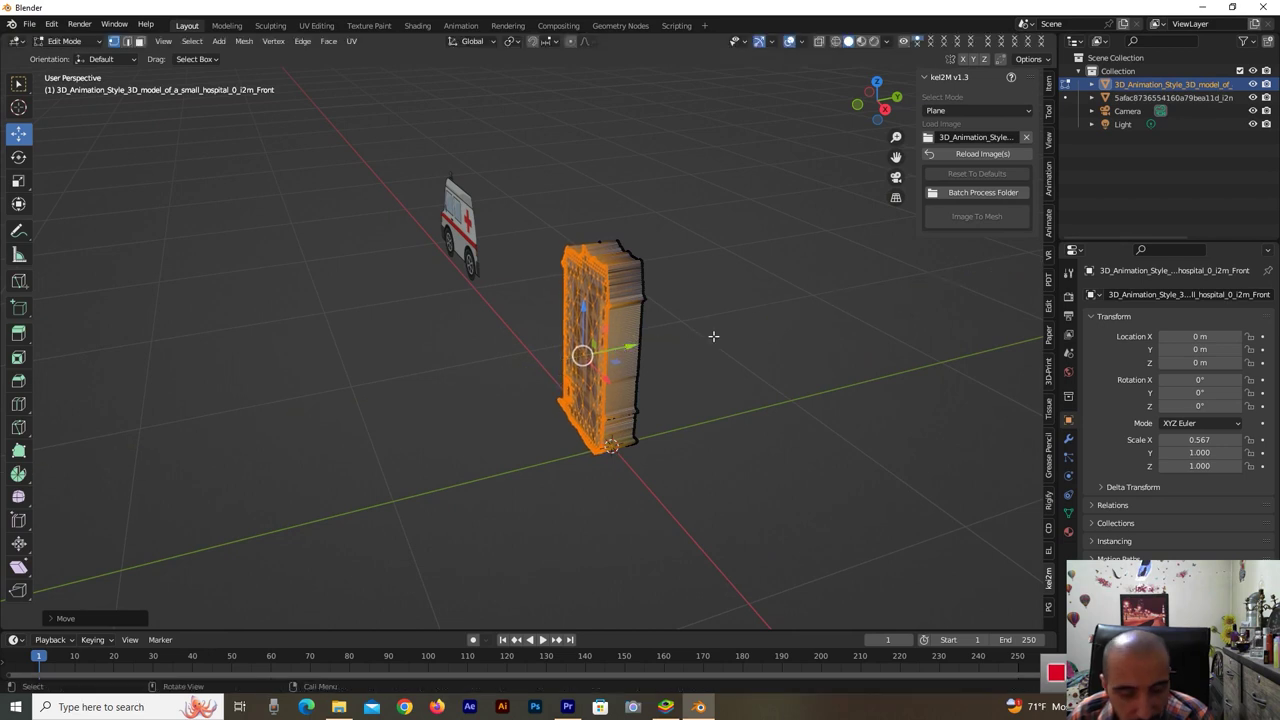
pyautogui.hotkey('ctrl', 'z')
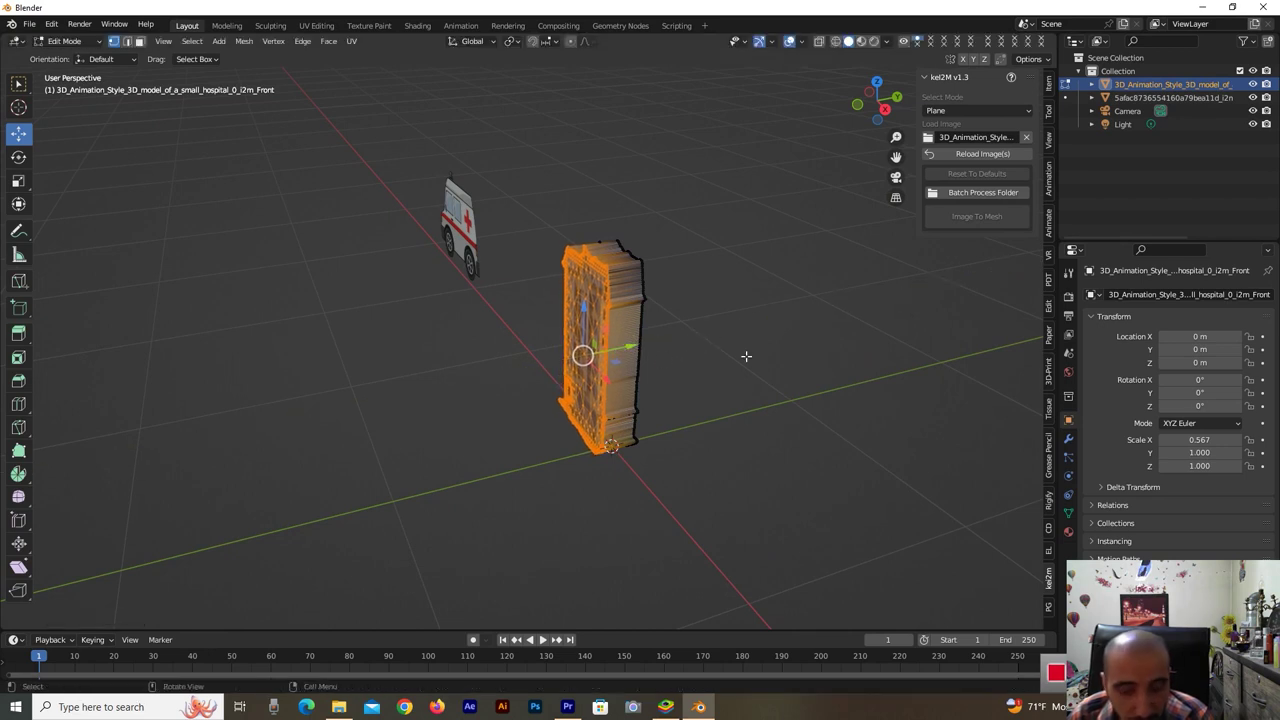
pyautogui.press('Tab')
# Select the ambulance and enter its Edit Mode.
pyautogui.moveTo(877, 100)
pyautogui.mouseDown()
pyautogui.moveTo(900, 104)
pyautogui.moveTo(877, 101)
pyautogui.mouseUp()
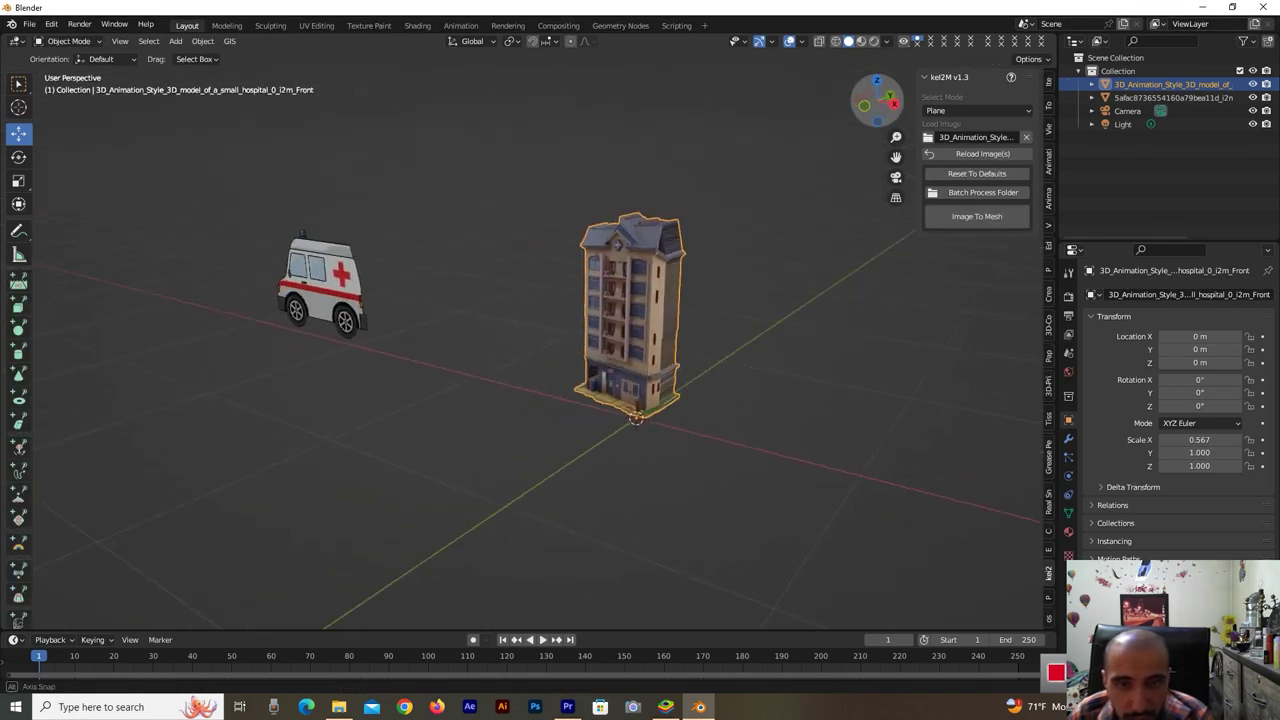
pyautogui.moveTo(877, 100); pyautogui.dragTo(877, 101)
pyautogui.click(218, 309)
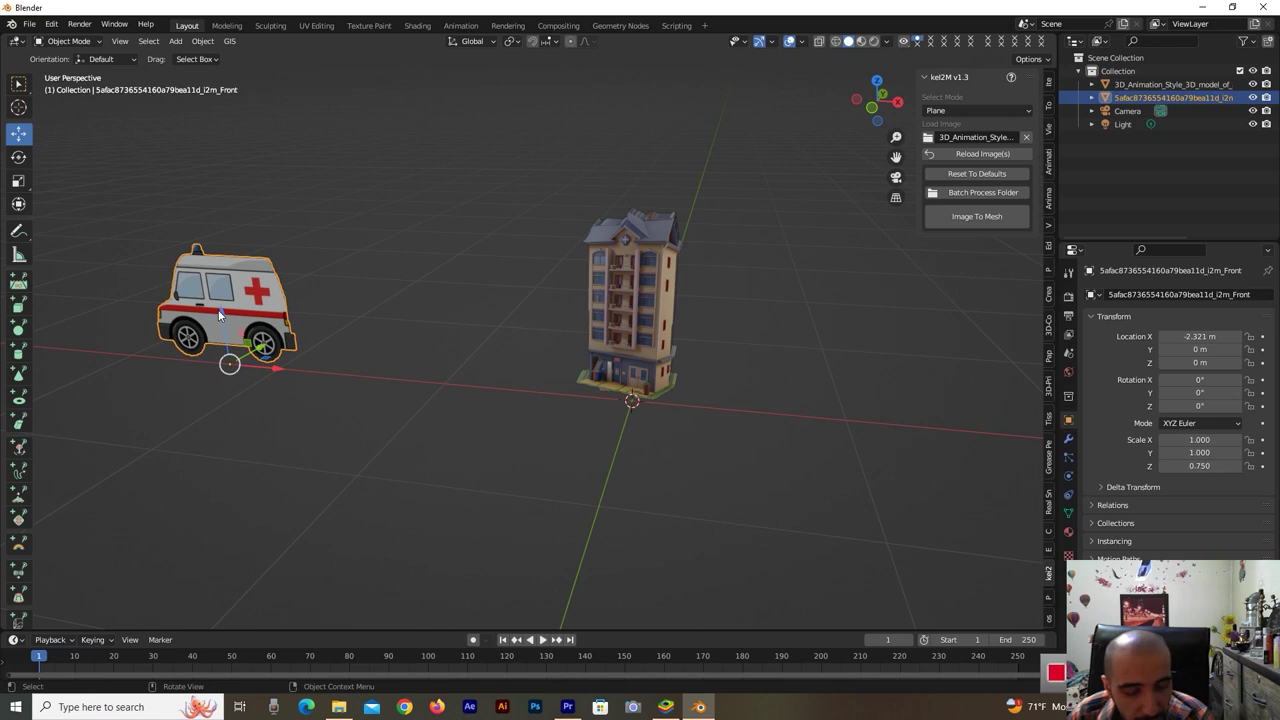
pyautogui.press('Tab')
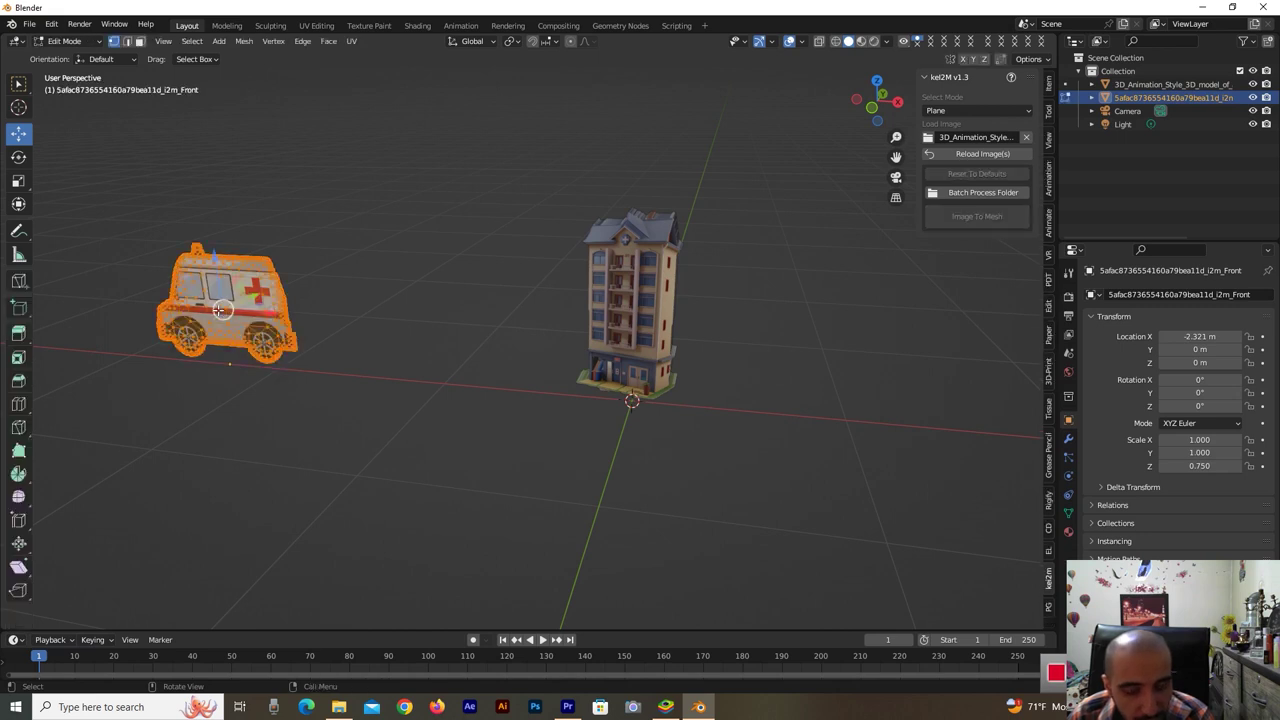
pyautogui.press('e')
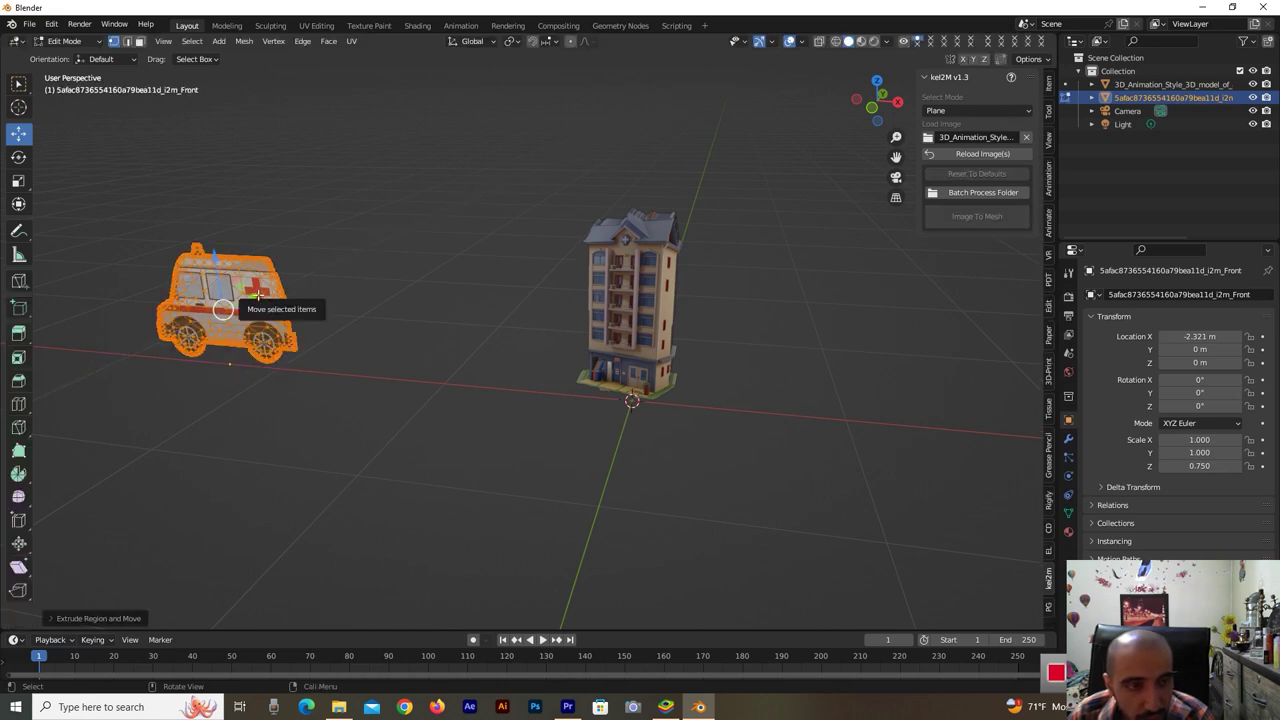
pyautogui.press('e')
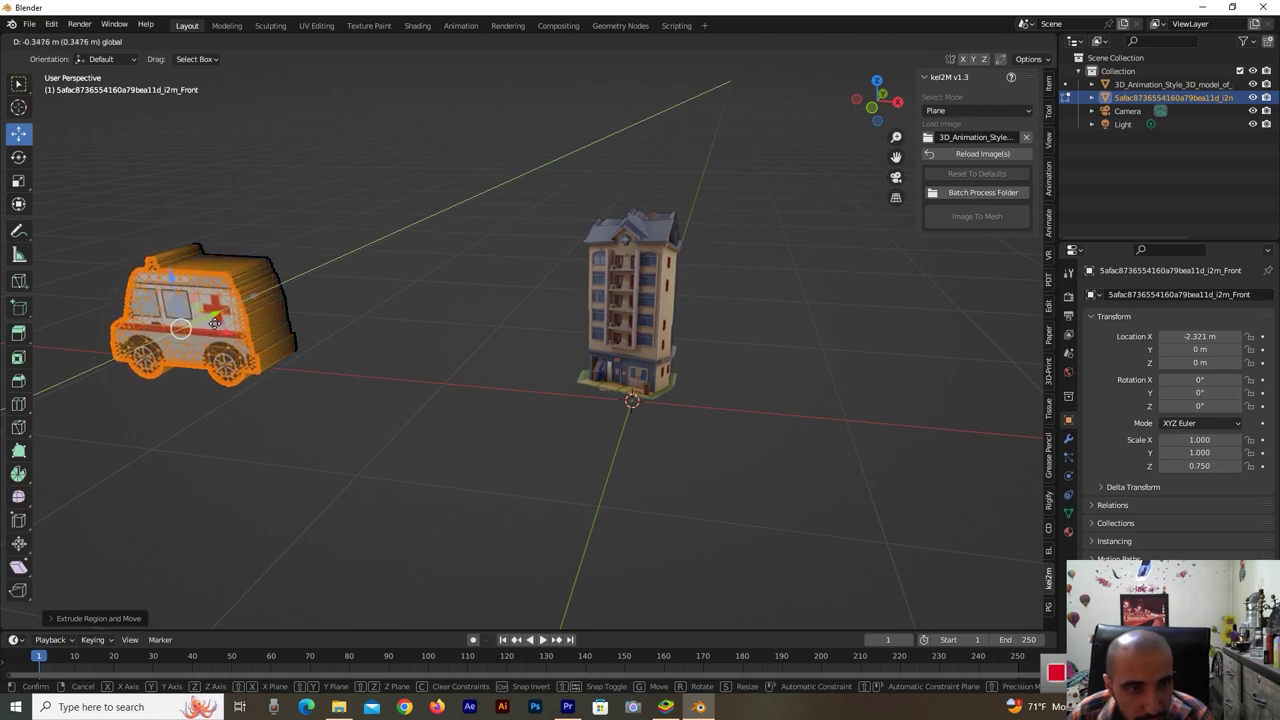
pyautogui.click(214, 322)
pyautogui.press('Tab')
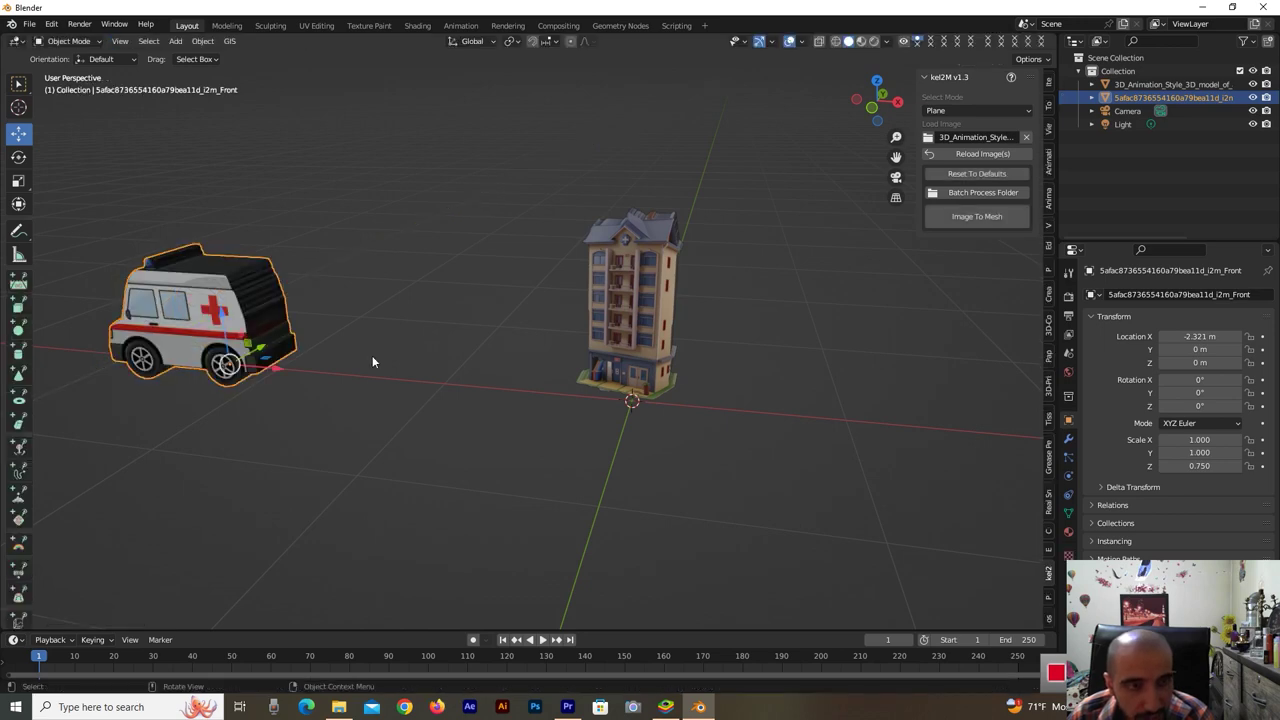
pyautogui.moveTo(876, 100)
pyautogui.mouseDown()
pyautogui.moveTo(830, 104)
pyautogui.moveTo(573, 332)
pyautogui.mouseUp()
pyautogui.scroll(-3, 432, 420)
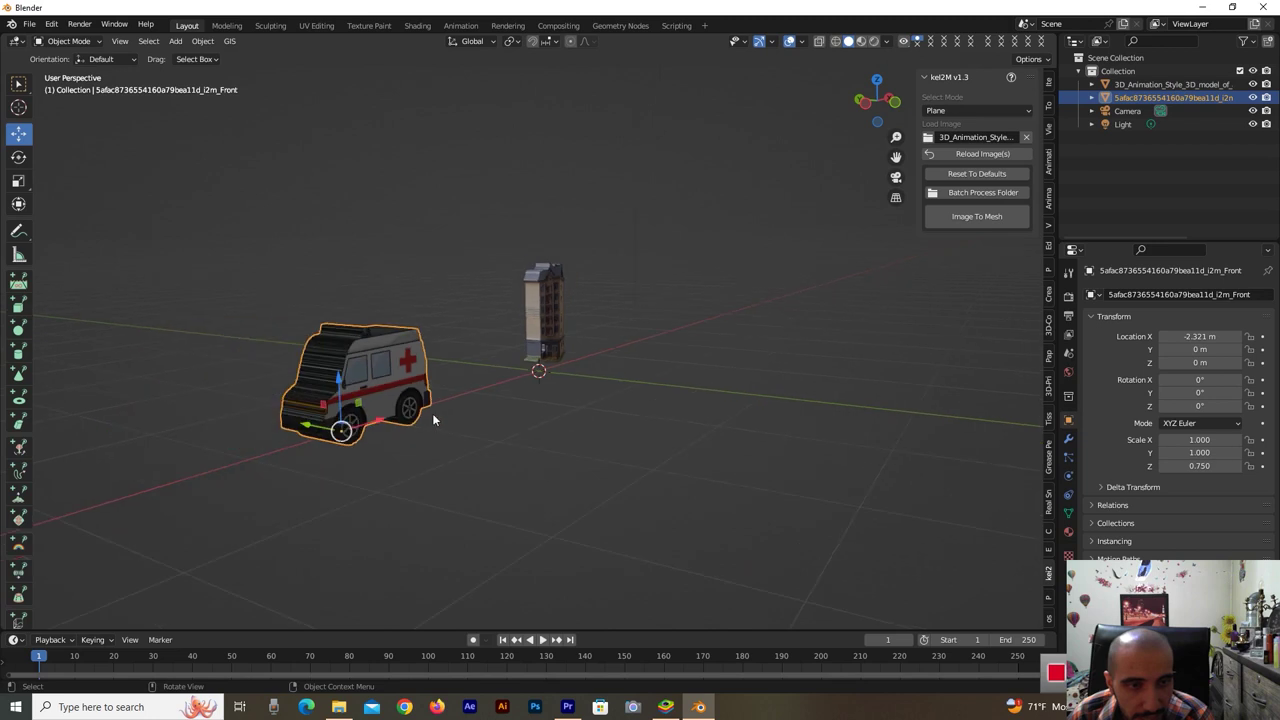
pyautogui.scroll(3, 310, 386)
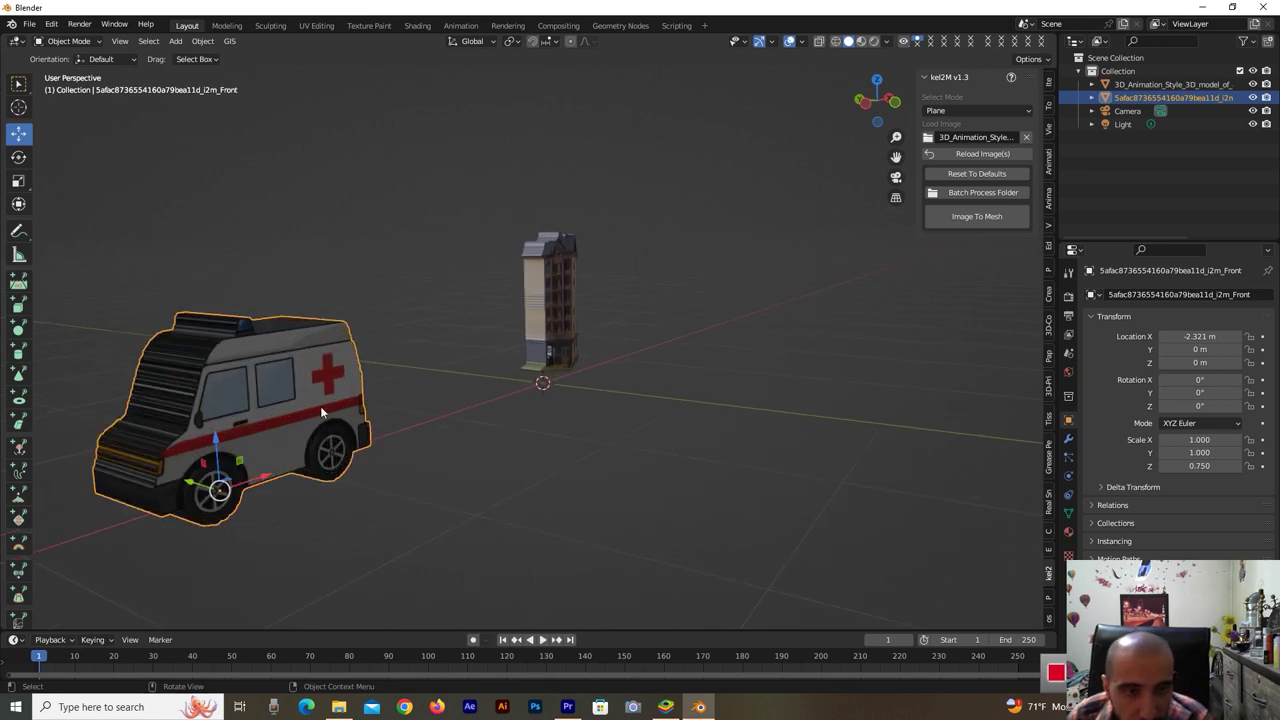
# Apply Shade Auto Smooth to the ambulance with an angle of 180°.
pyautogui.rightClick(322, 410)
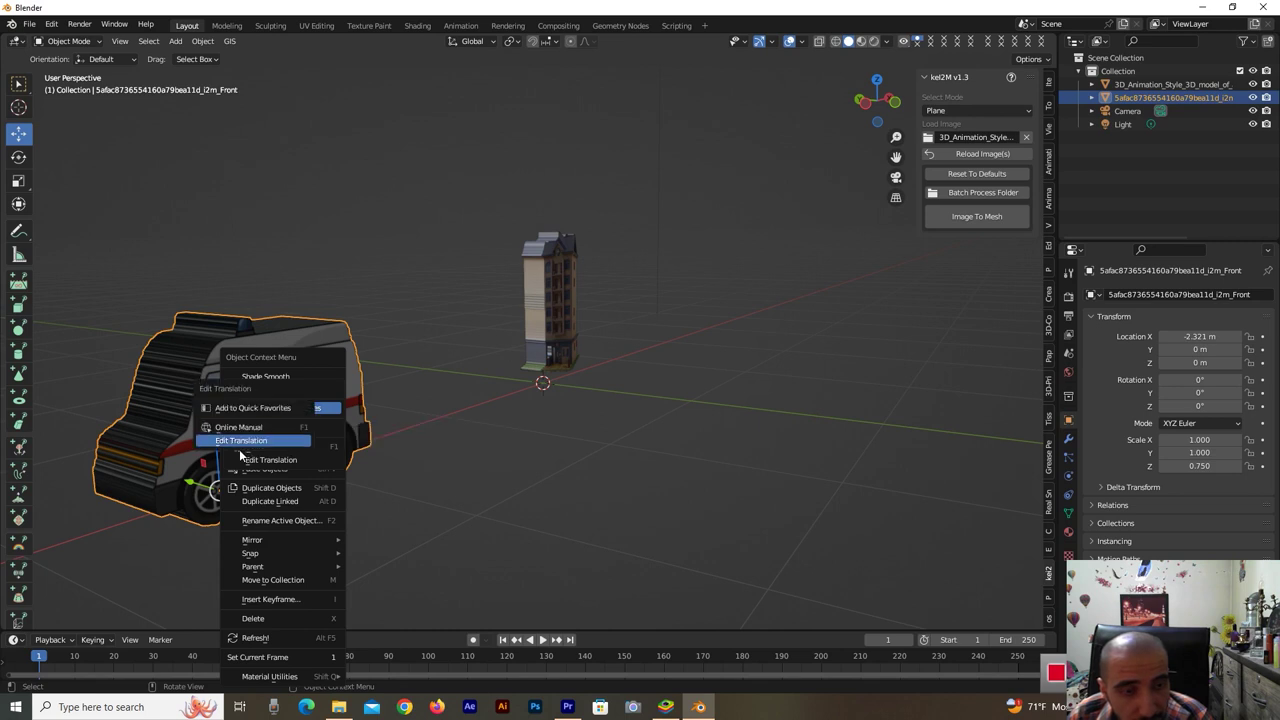
pyautogui.press('Escape')
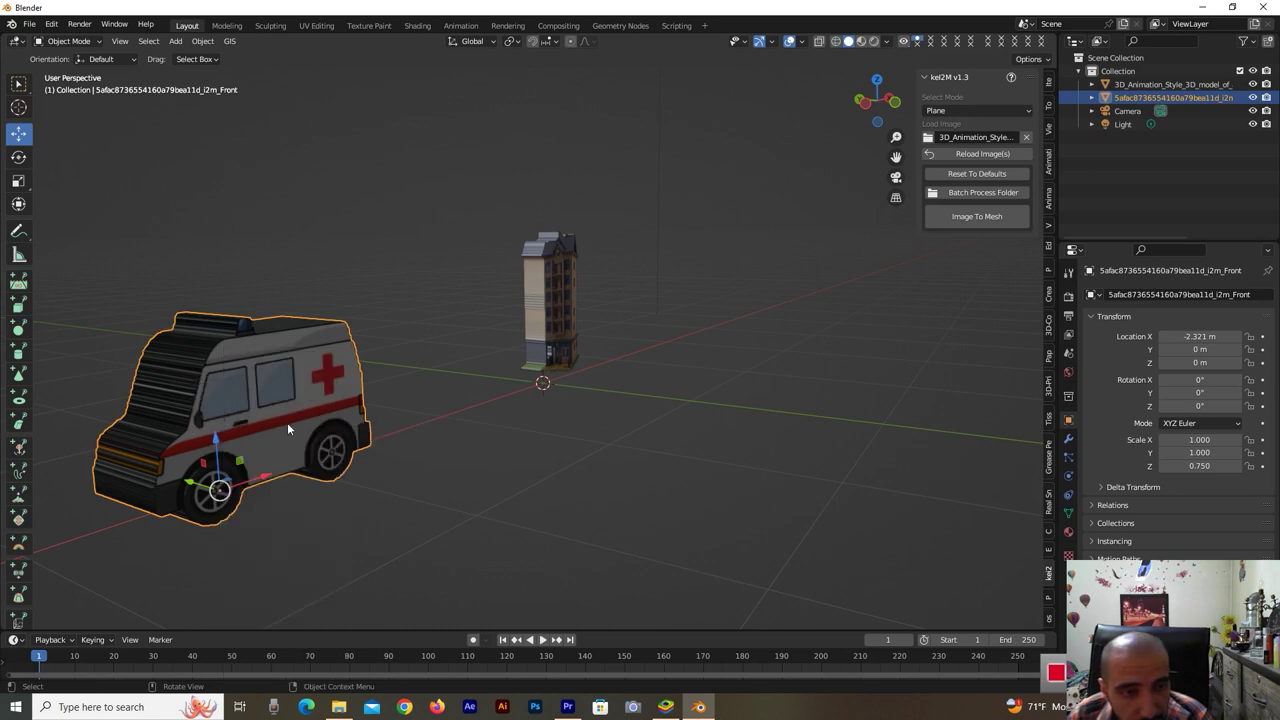
pyautogui.rightClick(288, 418)
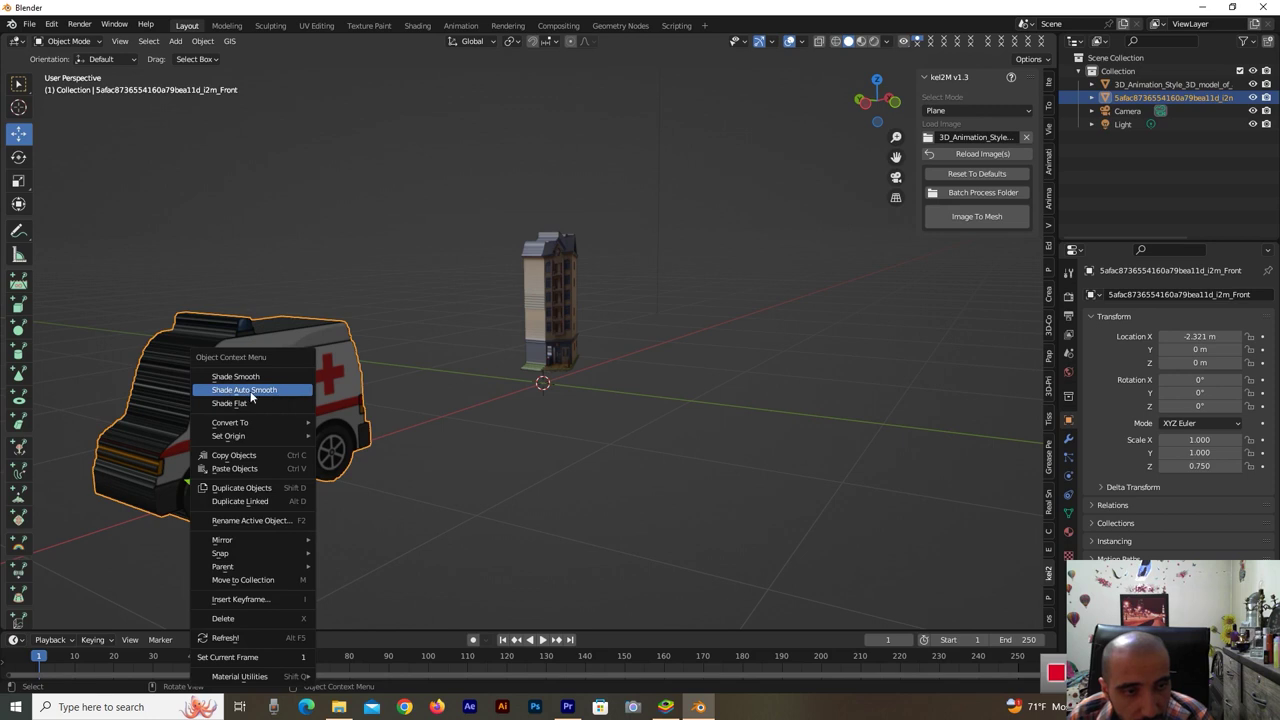
pyautogui.click(251, 397)
pyautogui.click(74, 618)
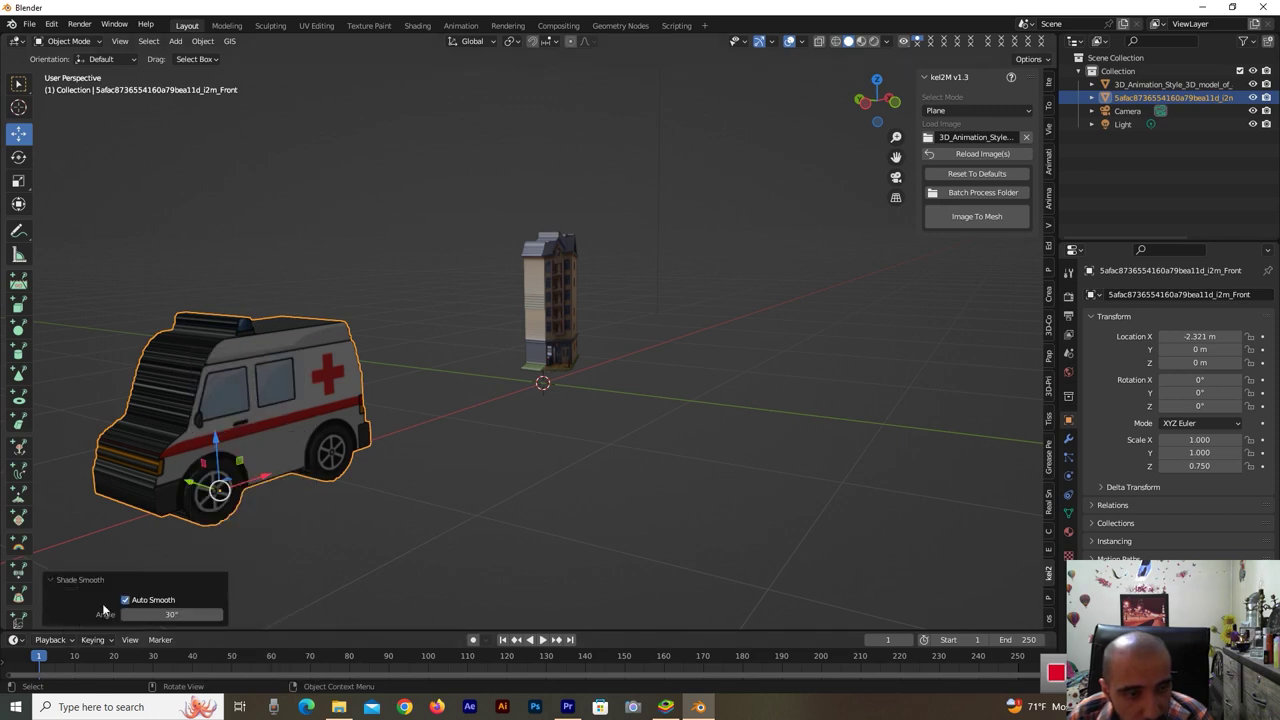
pyautogui.click(181, 614)
pyautogui.write('180')
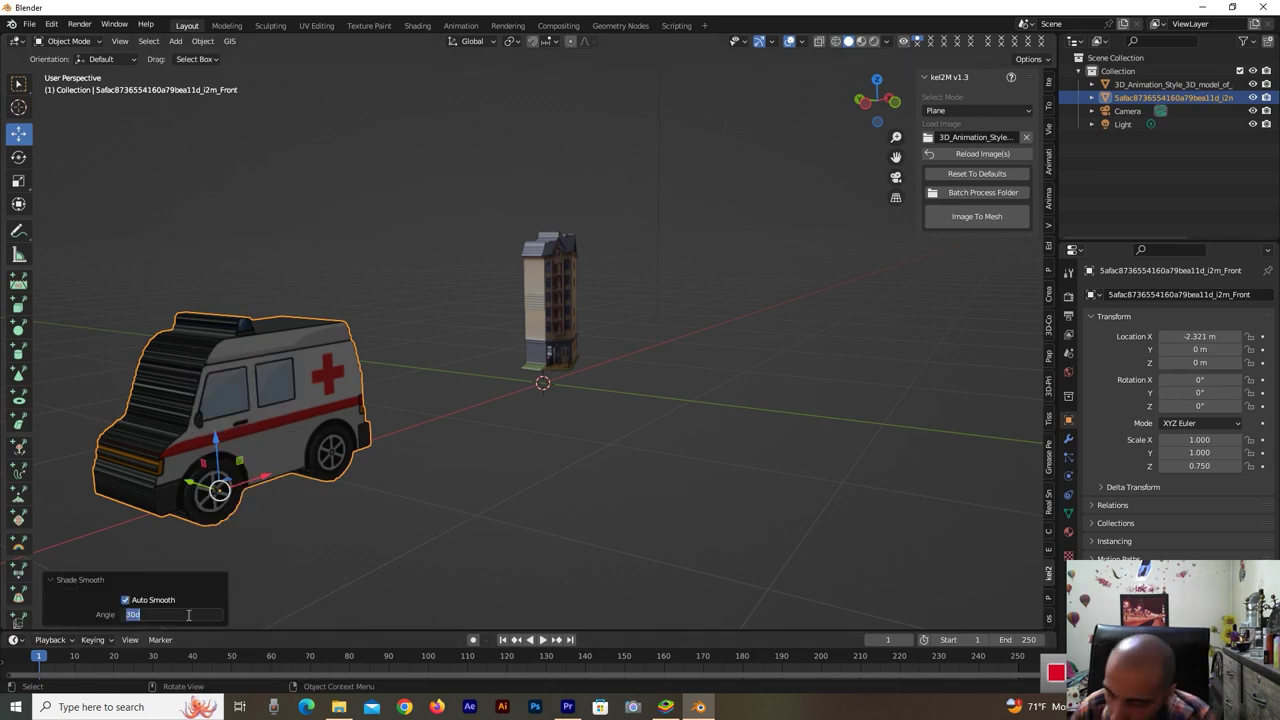
pyautogui.press('Return')
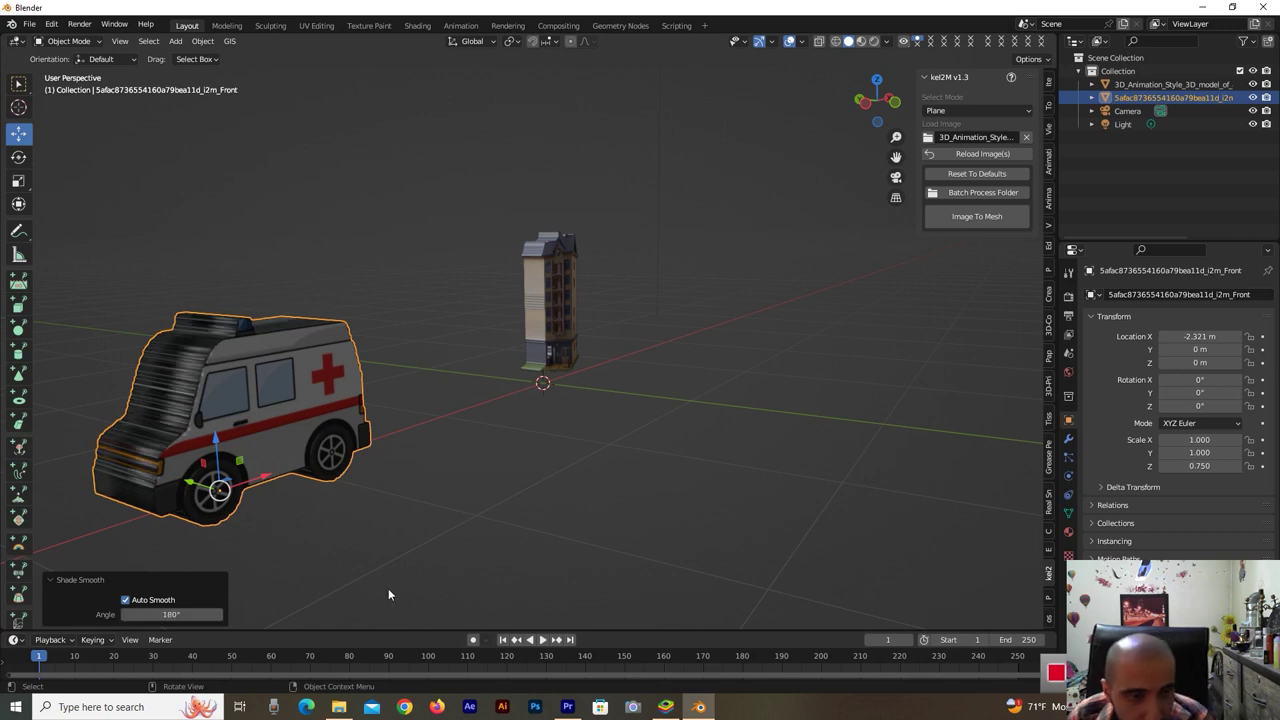
pyautogui.moveTo(866, 104); pyautogui.dragTo(955, 104)
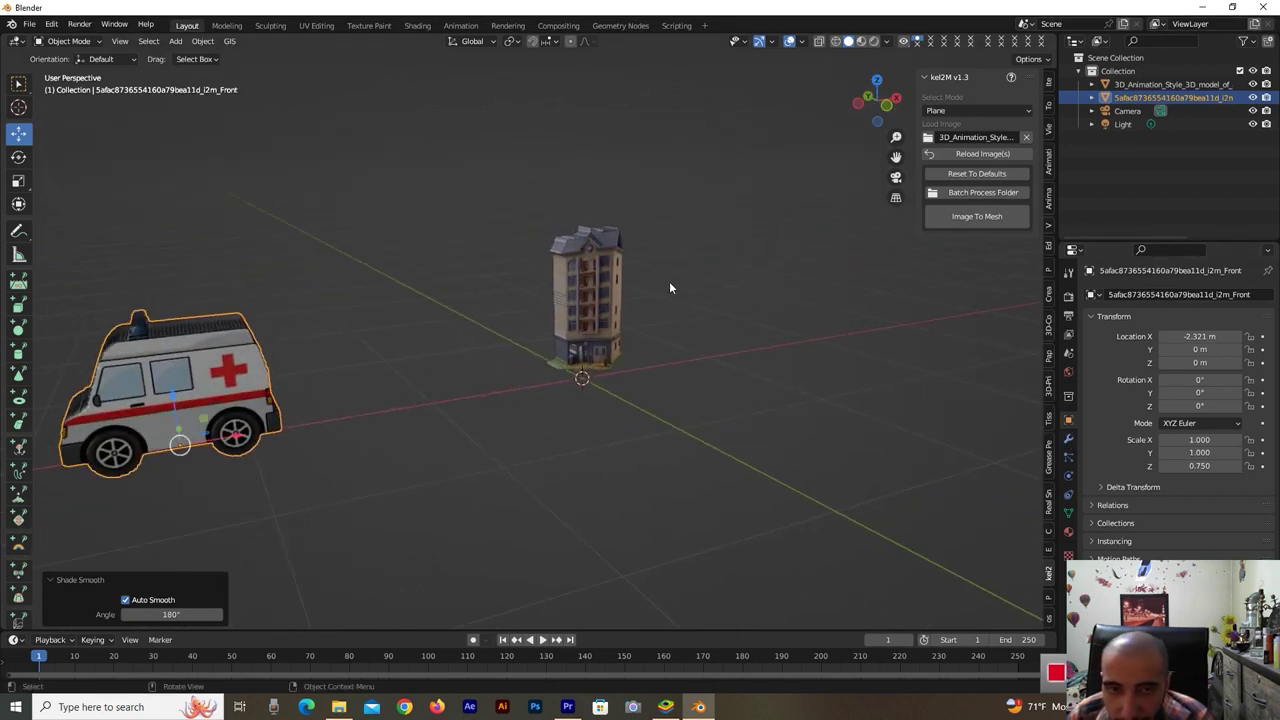
# Apply Shade Auto Smooth to the hospital building at 180°.
pyautogui.click(614, 289)
pyautogui.scroll(3, 602, 278)
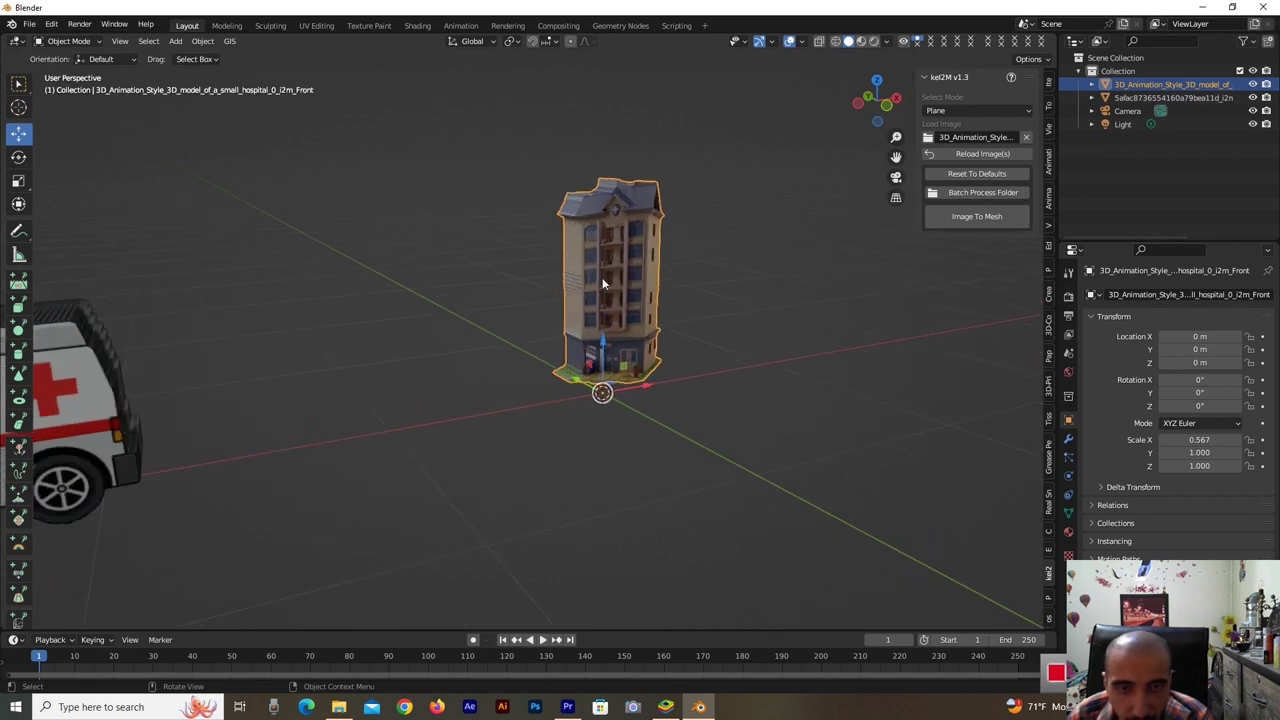
pyautogui.rightClick(602, 277)
pyautogui.click(592, 280)
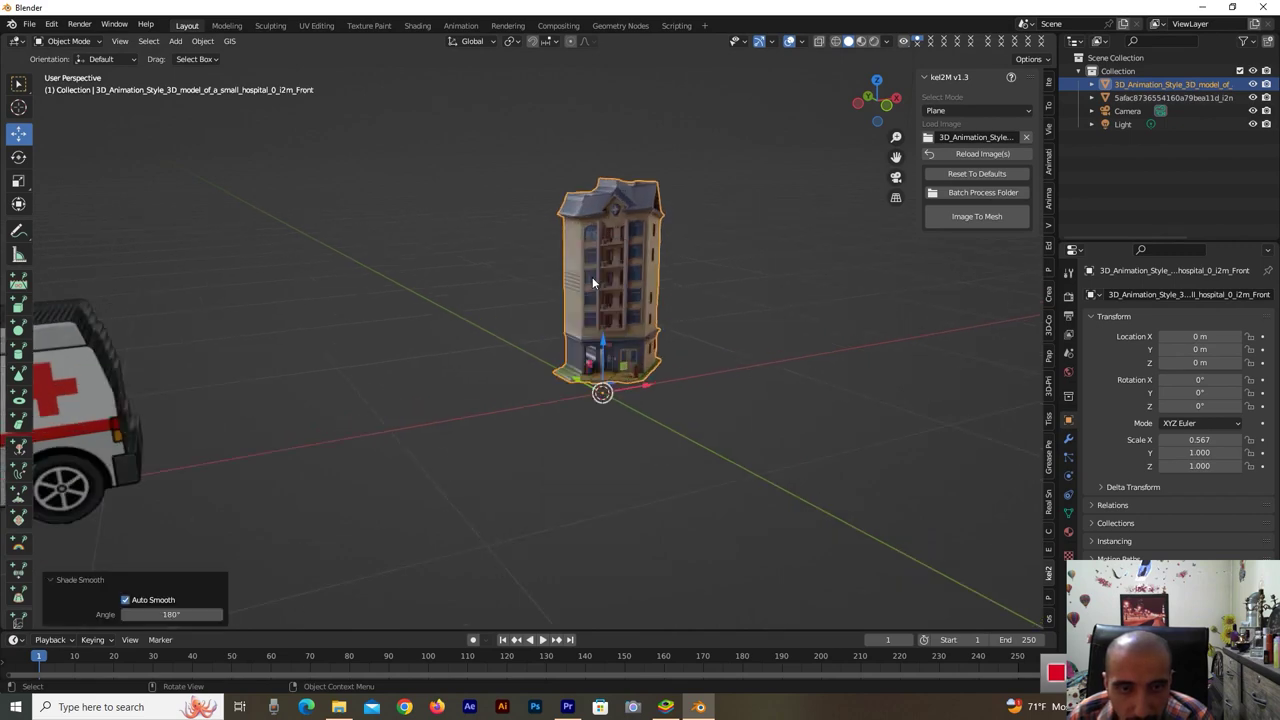
pyautogui.moveTo(872, 102); pyautogui.dragTo(880, 104)
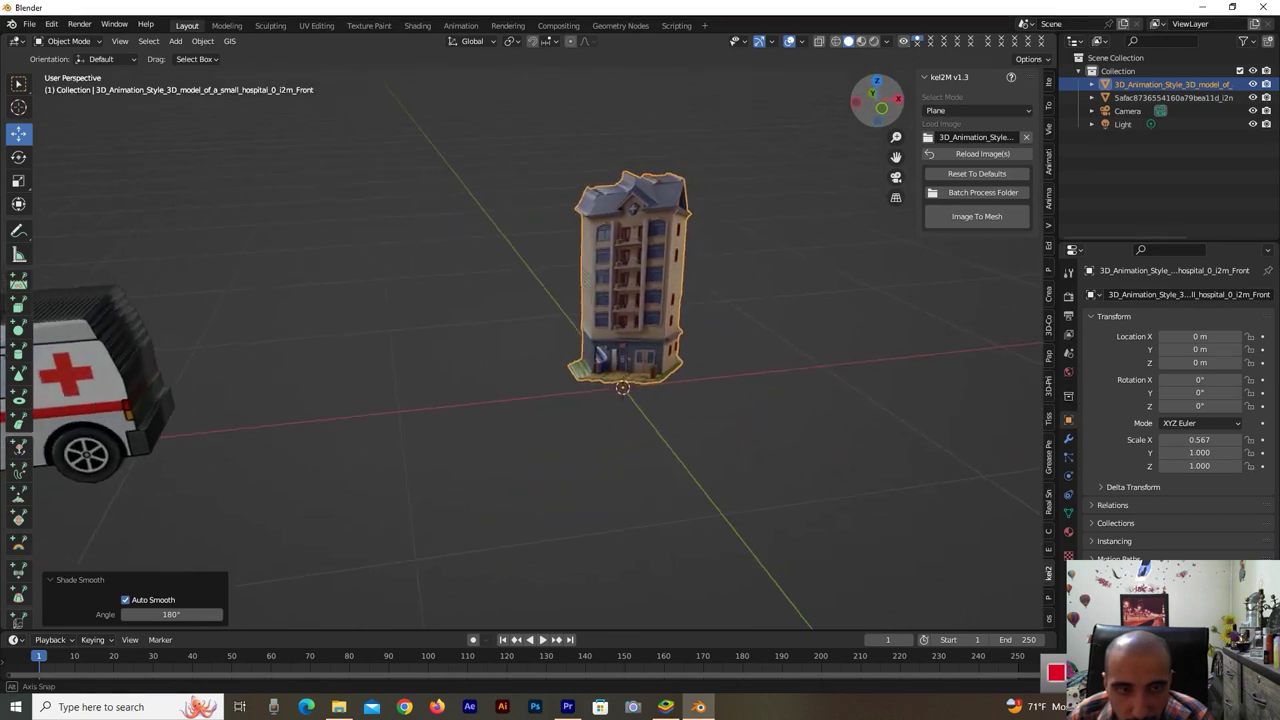
pyautogui.moveTo(880, 104); pyautogui.dragTo(862, 119)
# Select the ambulance and frame the view on both models.
pyautogui.click(209, 400)
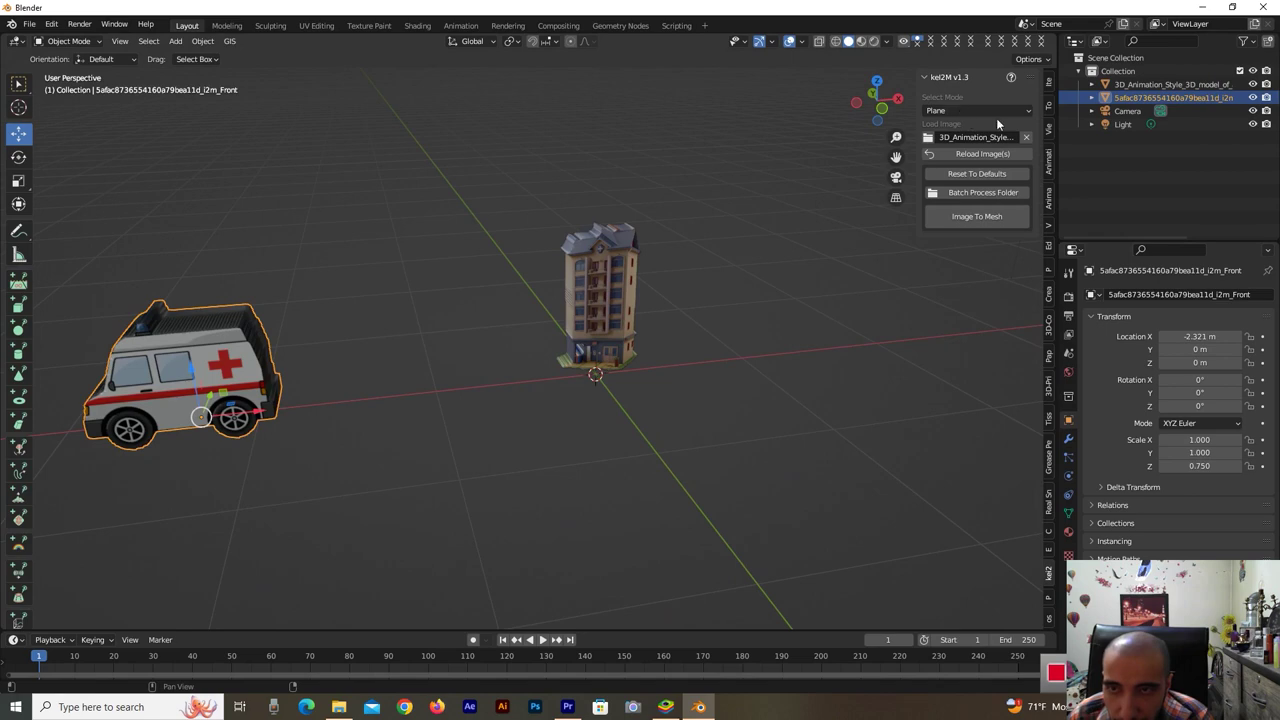
pyautogui.press('KP_Decimal')
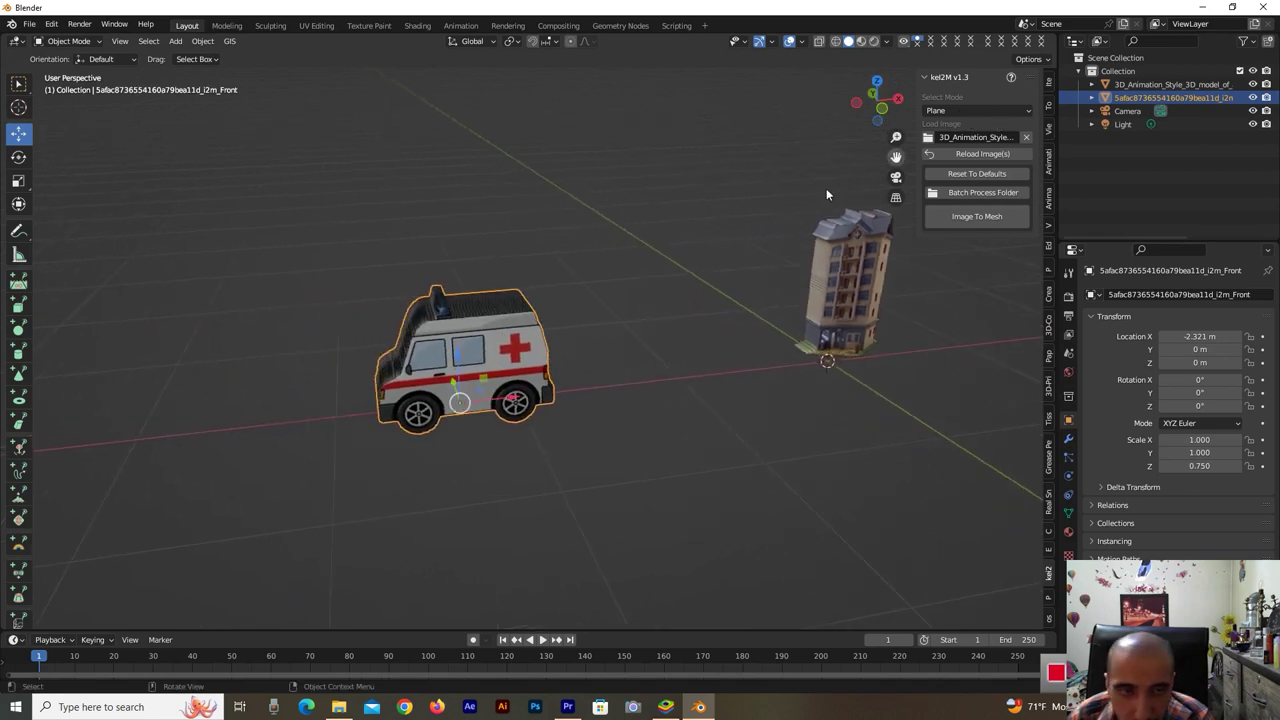
pyautogui.press('Home')
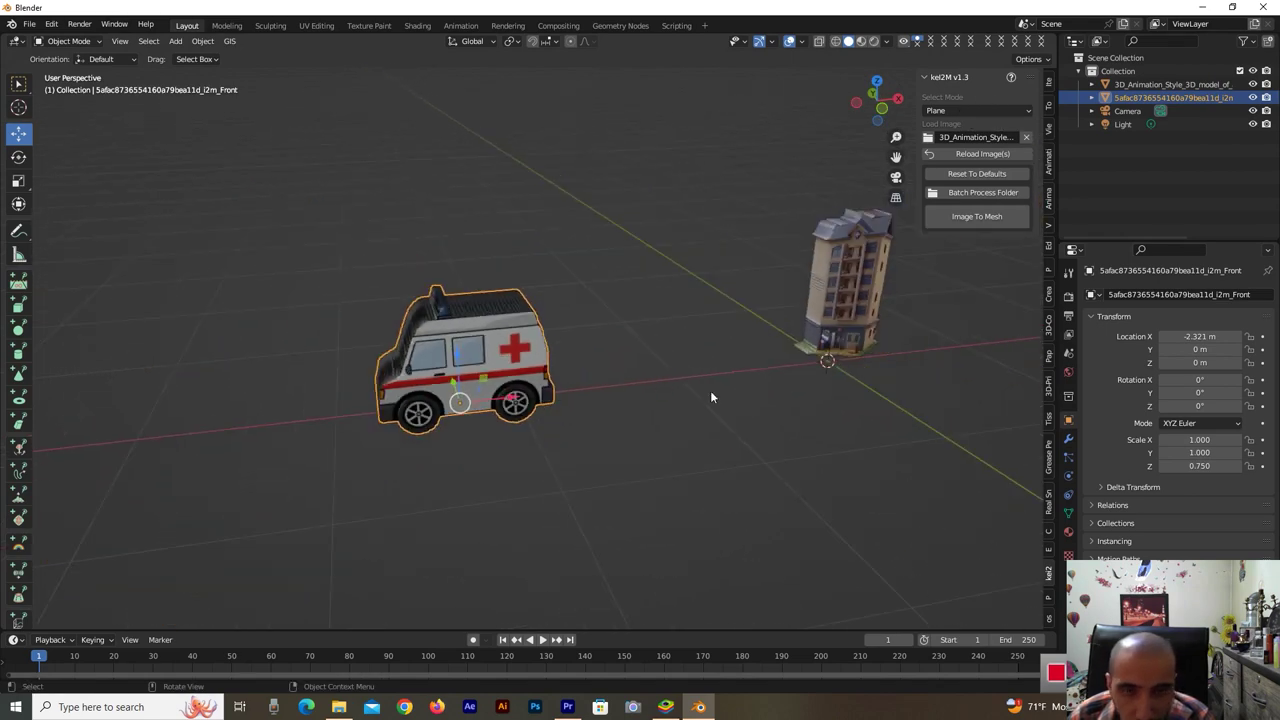
# Add a Smooth modifier to the ambulance and duplicate it three times (Smooth.001–.003).
pyautogui.click(1068, 439)
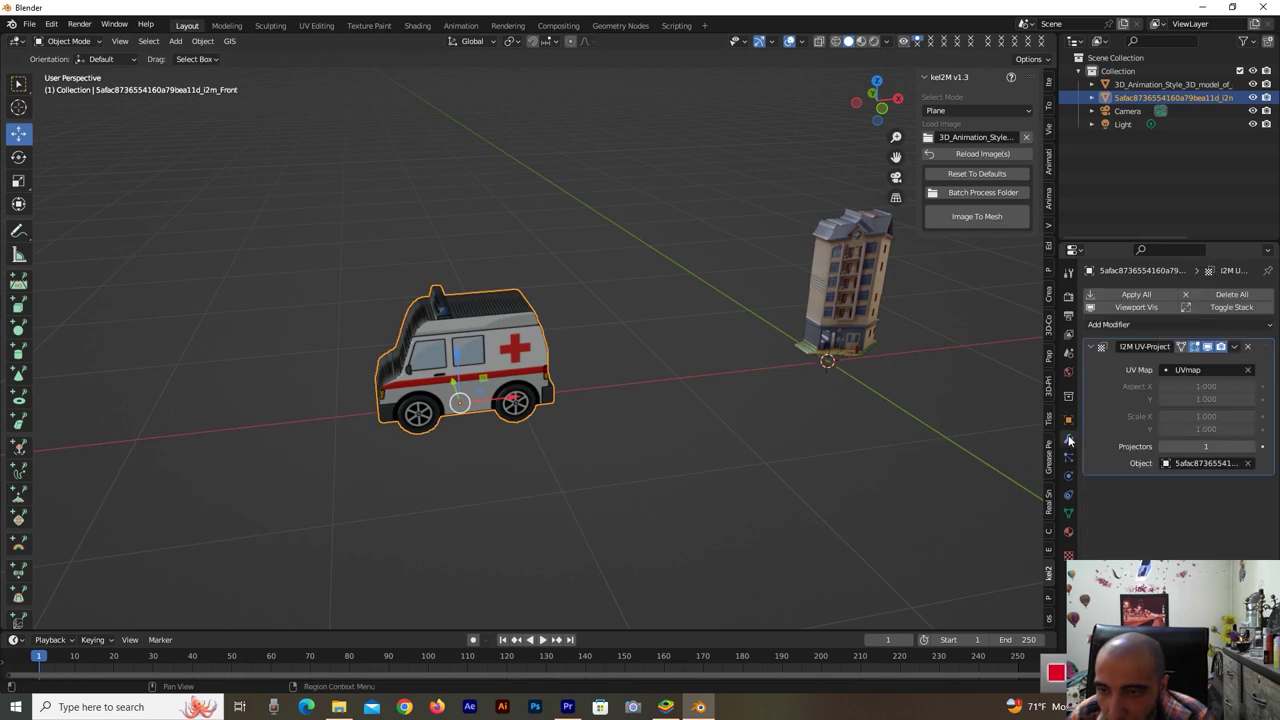
pyautogui.click(1155, 325)
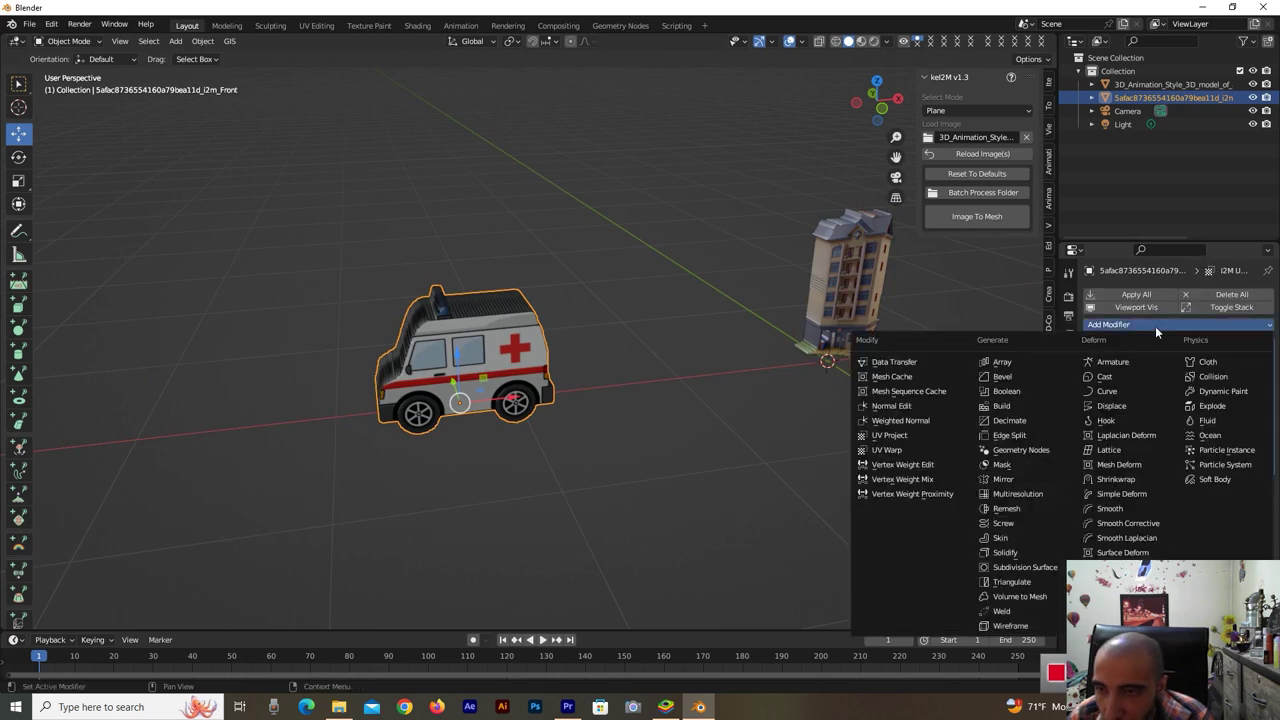
pyautogui.click(1139, 510)
pyautogui.click(1229, 486)
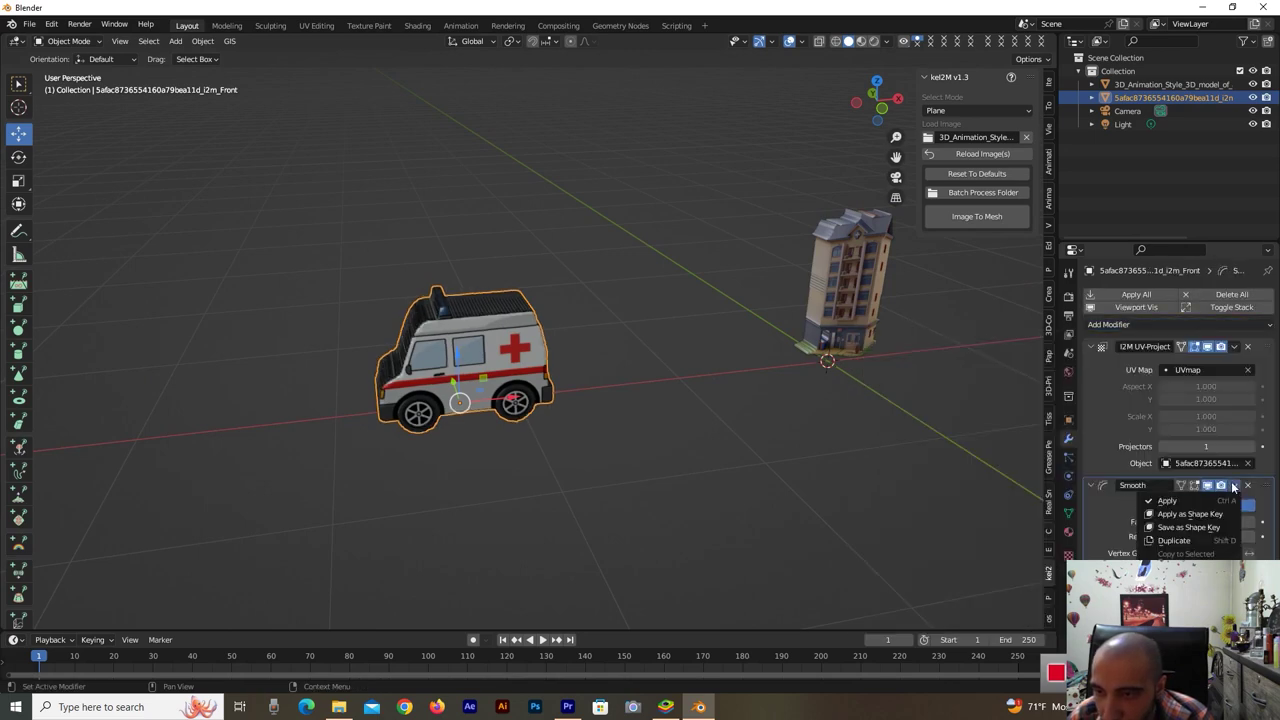
pyautogui.click(1192, 551)
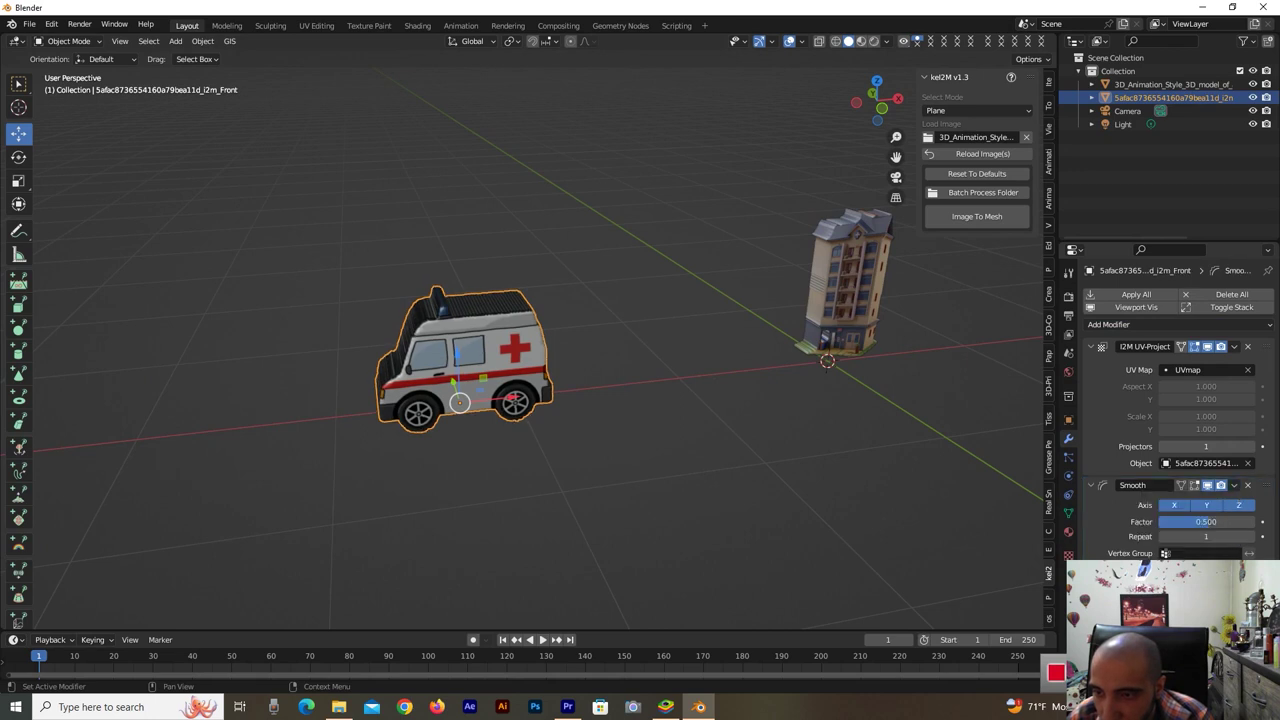
pyautogui.scroll(-2, 1170, 420)
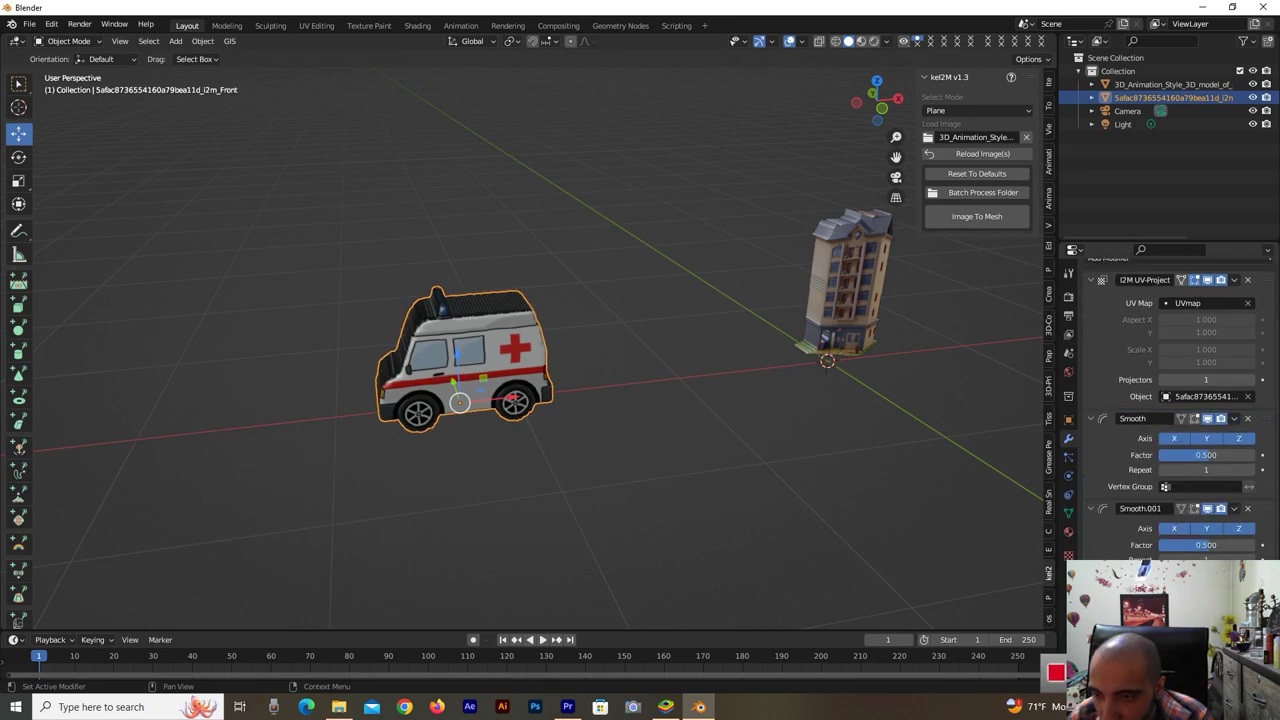
pyautogui.click(1233, 508)
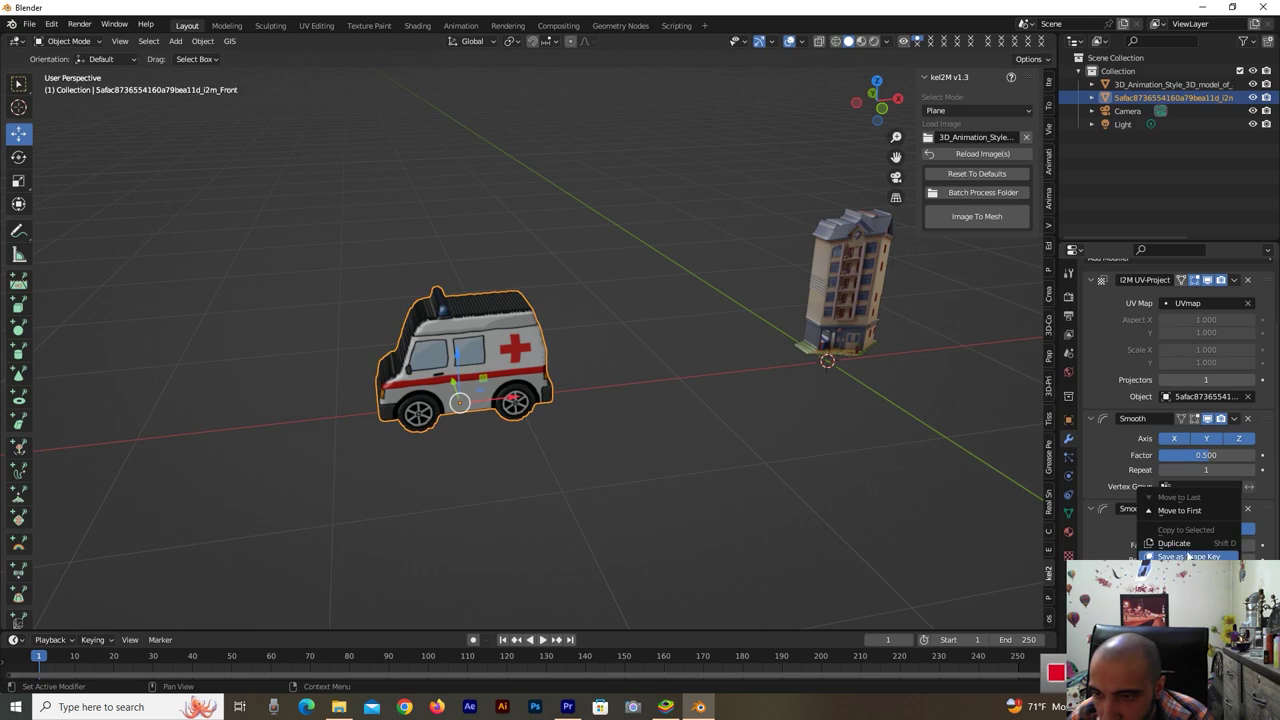
pyautogui.click(1170, 537)
pyautogui.click(1233, 508)
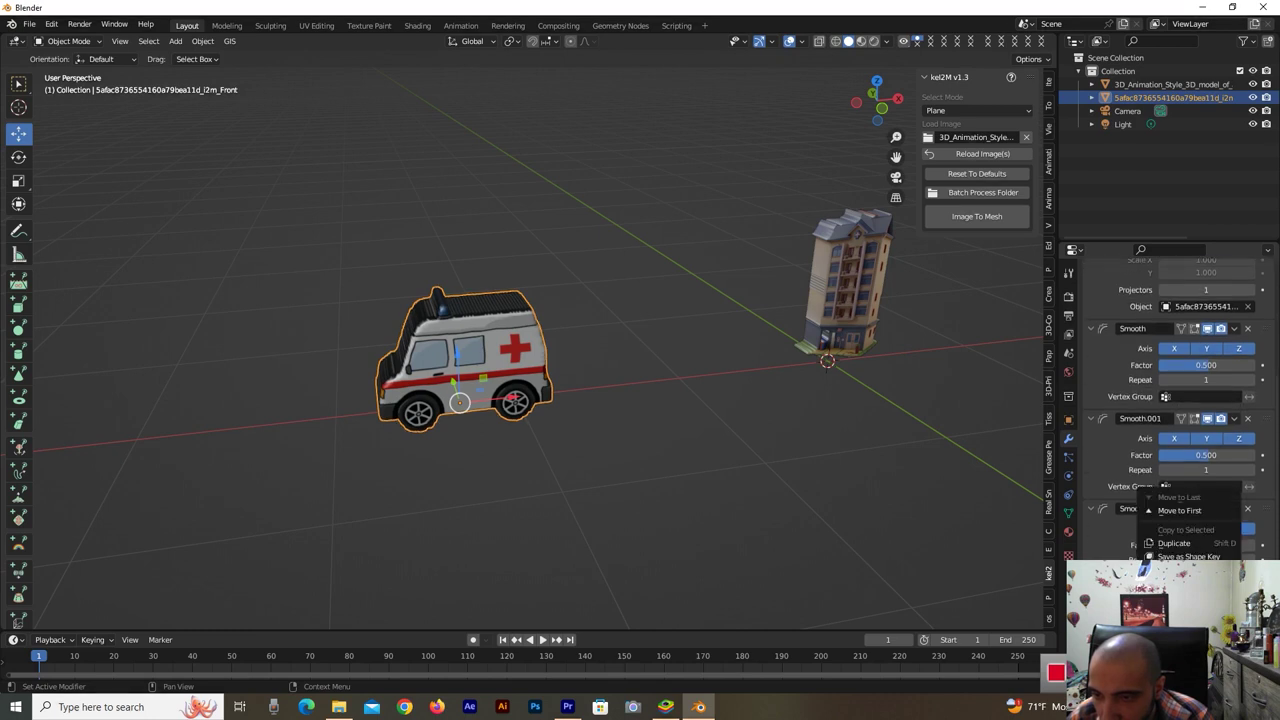
pyautogui.click(1170, 532)
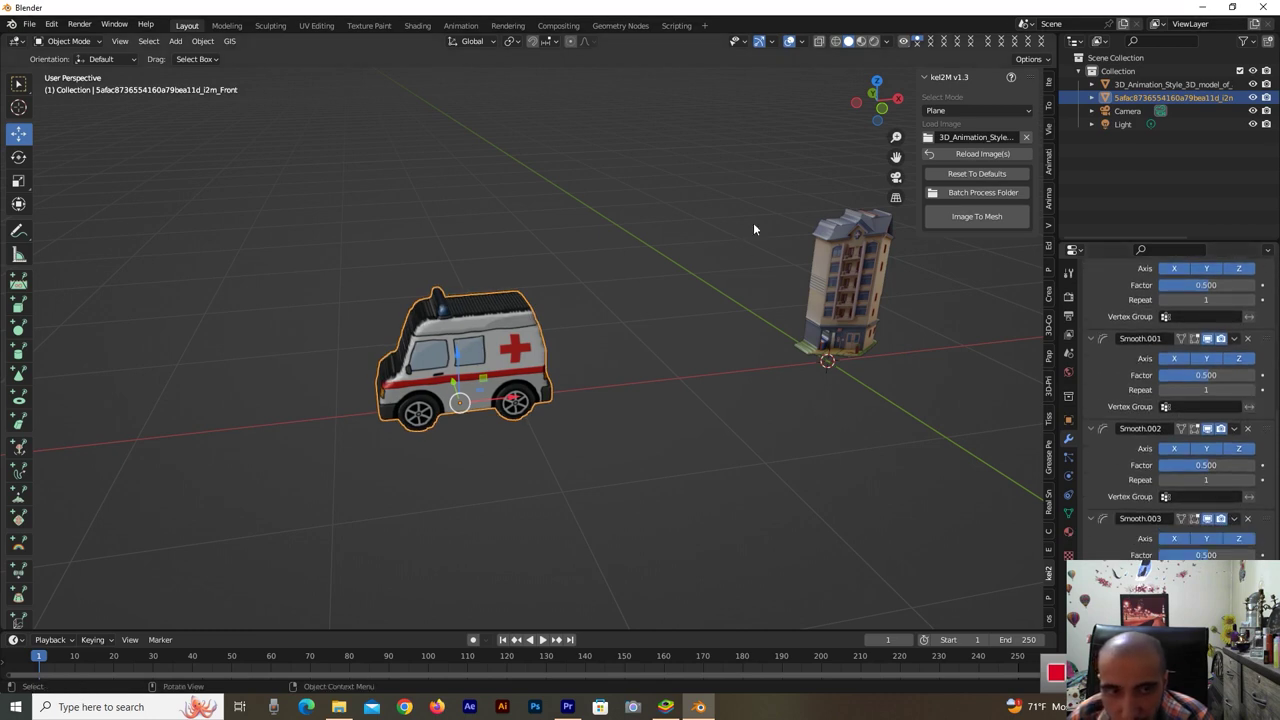
# Apply every Smooth modifier on the ambulance, leaving only I2M UV-Project.
pyautogui.click(1233, 518)
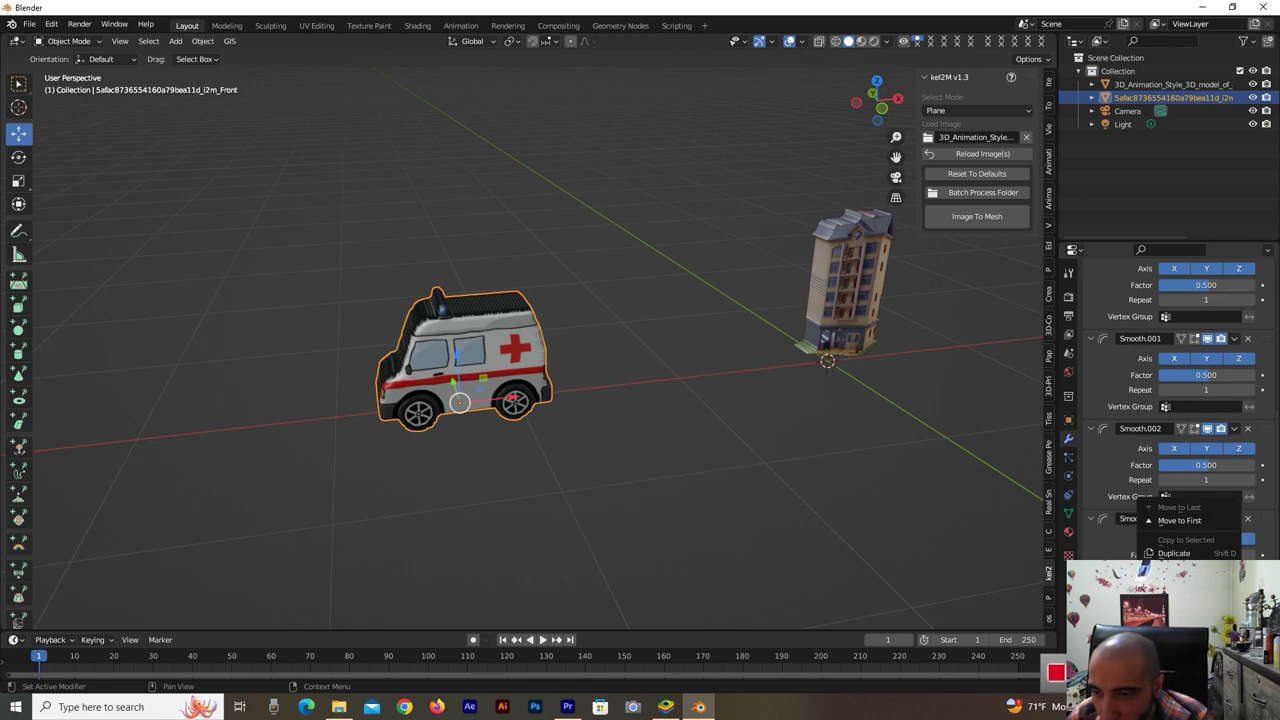
pyautogui.click(1175, 592)
pyautogui.click(1234, 508)
pyautogui.click(1175, 569)
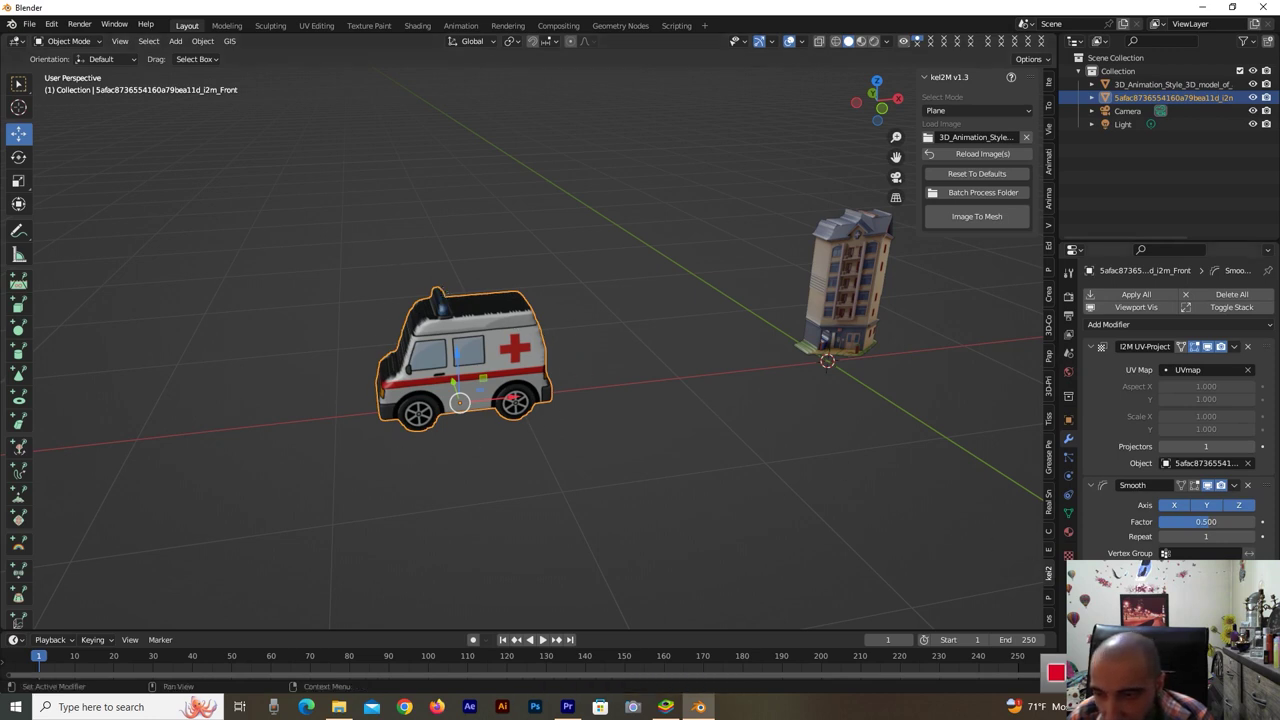
pyautogui.click(1234, 486)
pyautogui.click(1187, 506)
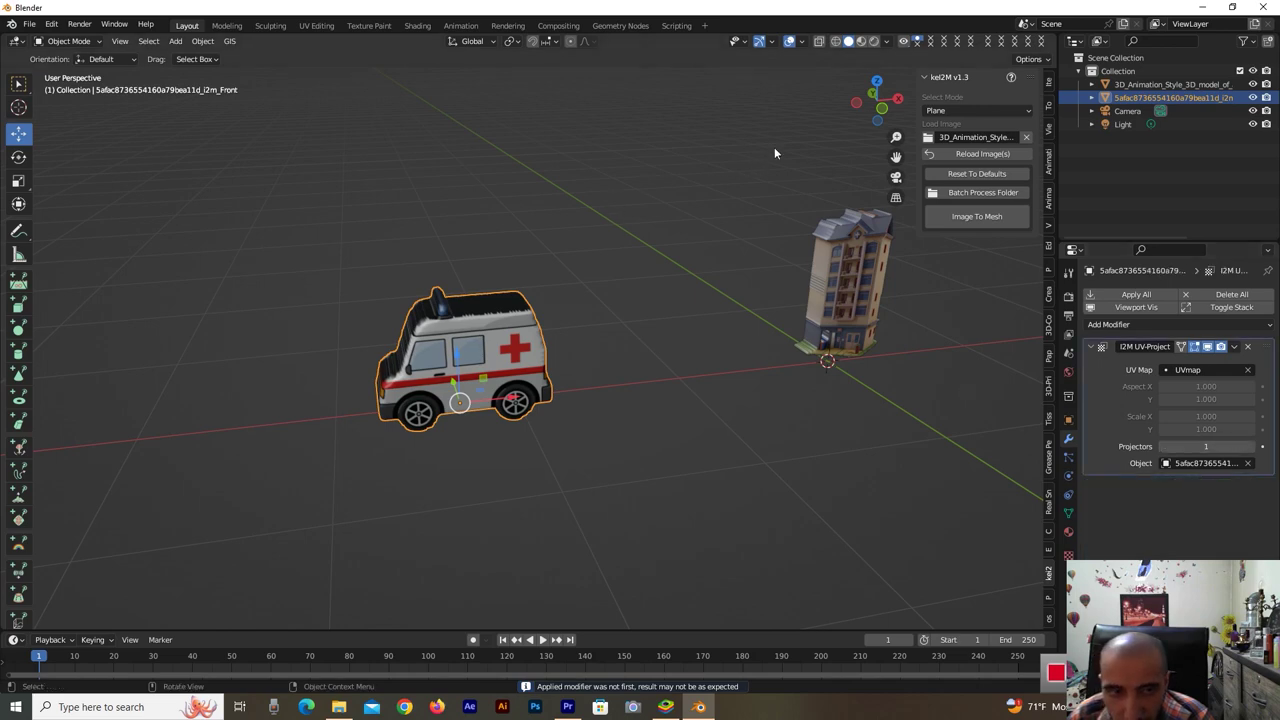
pyautogui.moveTo(855, 97)
pyautogui.mouseDown()
pyautogui.moveTo(930, 100)
pyautogui.moveTo(860, 100)
pyautogui.moveTo(885, 102)
pyautogui.moveTo(751, 357)
pyautogui.mouseUp()
pyautogui.click(970, 400)
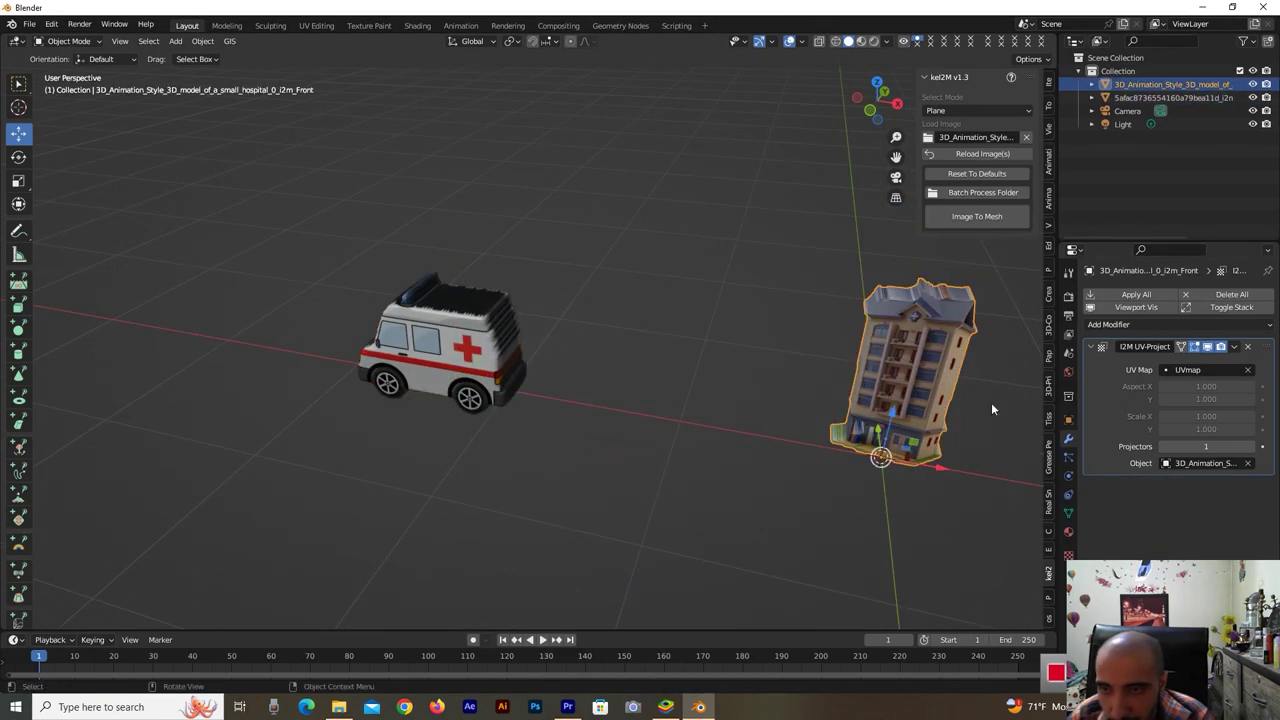
# Add a Smooth modifier to the hospital and duplicate it into four smoothing passes.
pyautogui.click(1132, 322)
pyautogui.click(1123, 509)
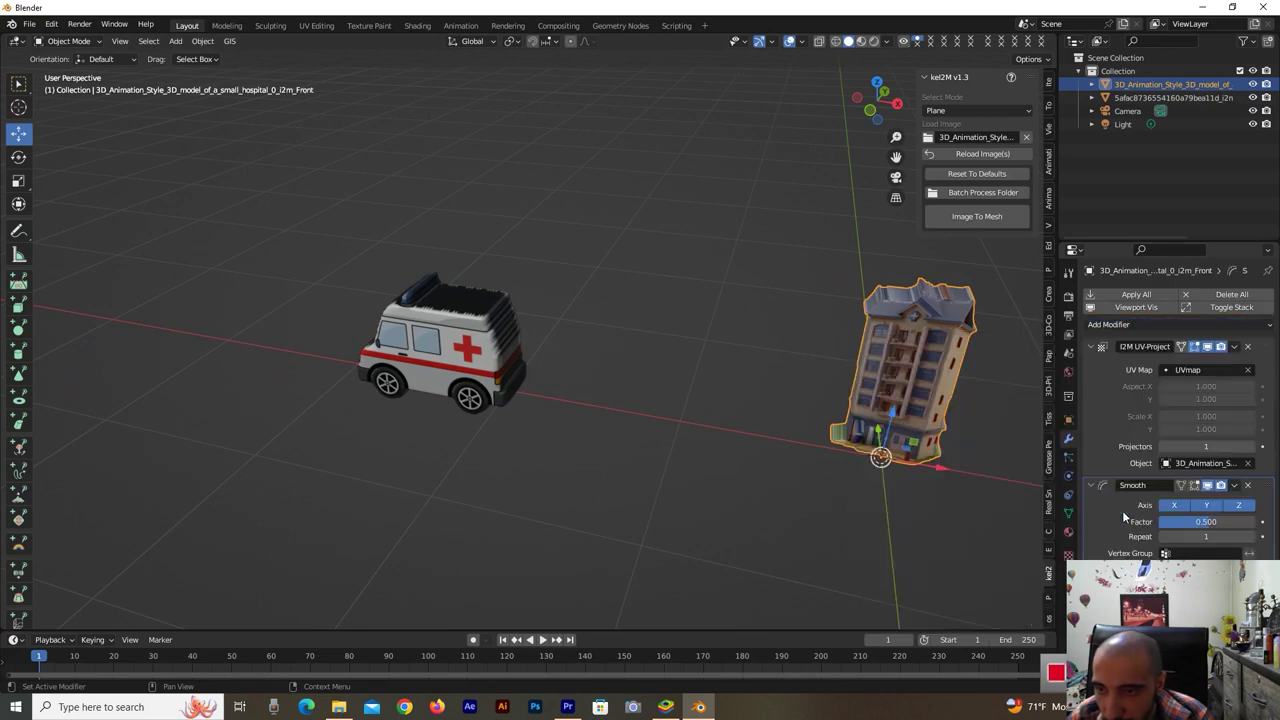
pyautogui.click(1236, 486)
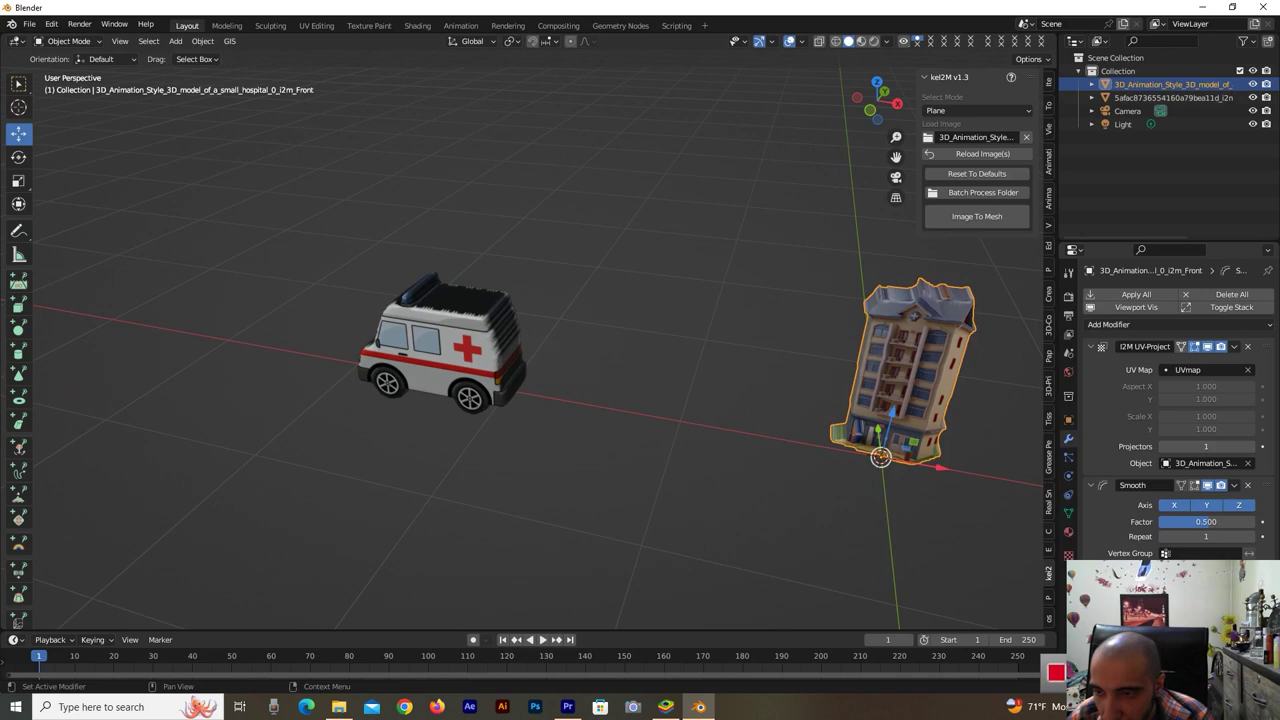
pyautogui.scroll(-2, 1170, 420)
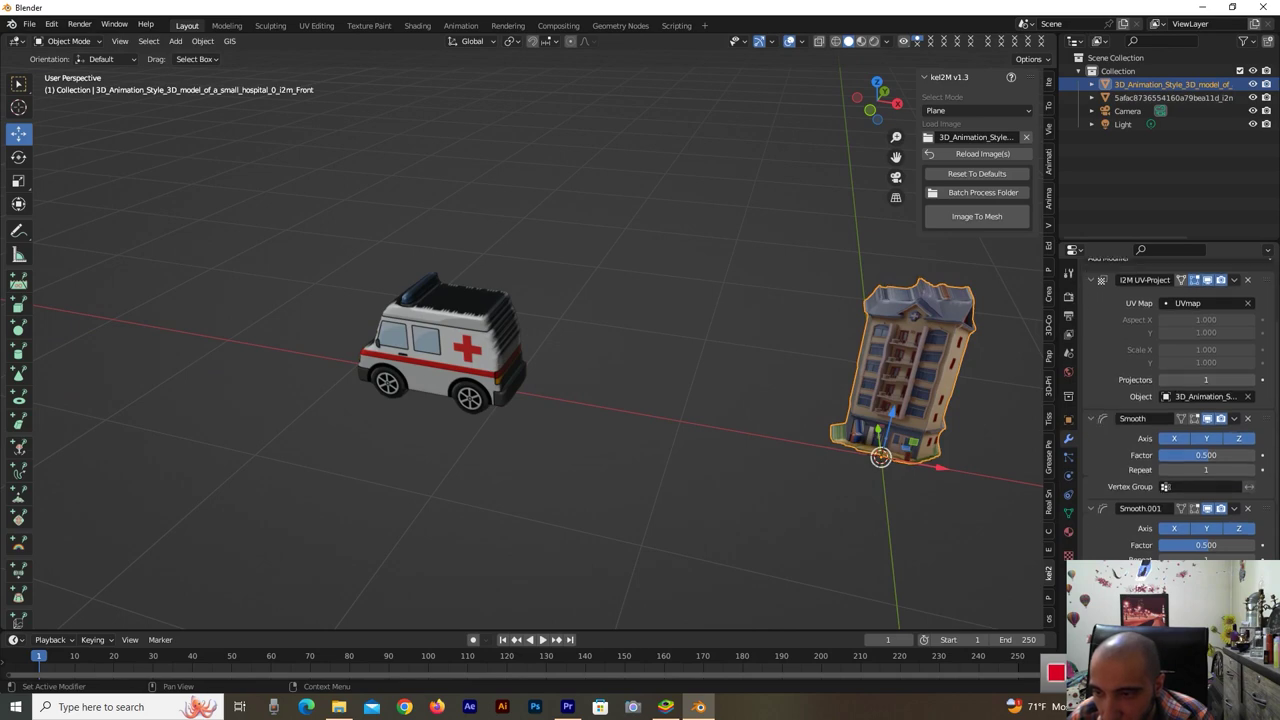
pyautogui.click(1234, 508)
pyautogui.click(1174, 543)
pyautogui.scroll(-3, 1174, 500)
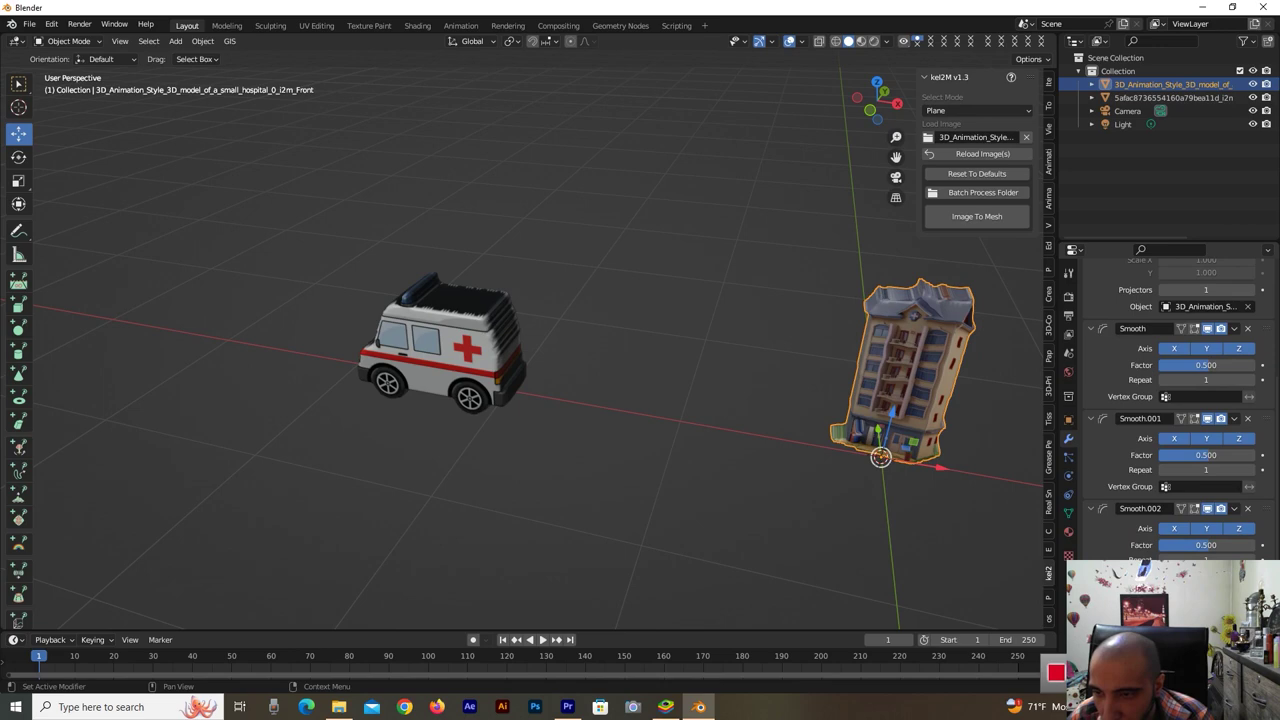
pyautogui.click(1234, 508)
pyautogui.click(1160, 540)
pyautogui.scroll(-2, 1160, 450)
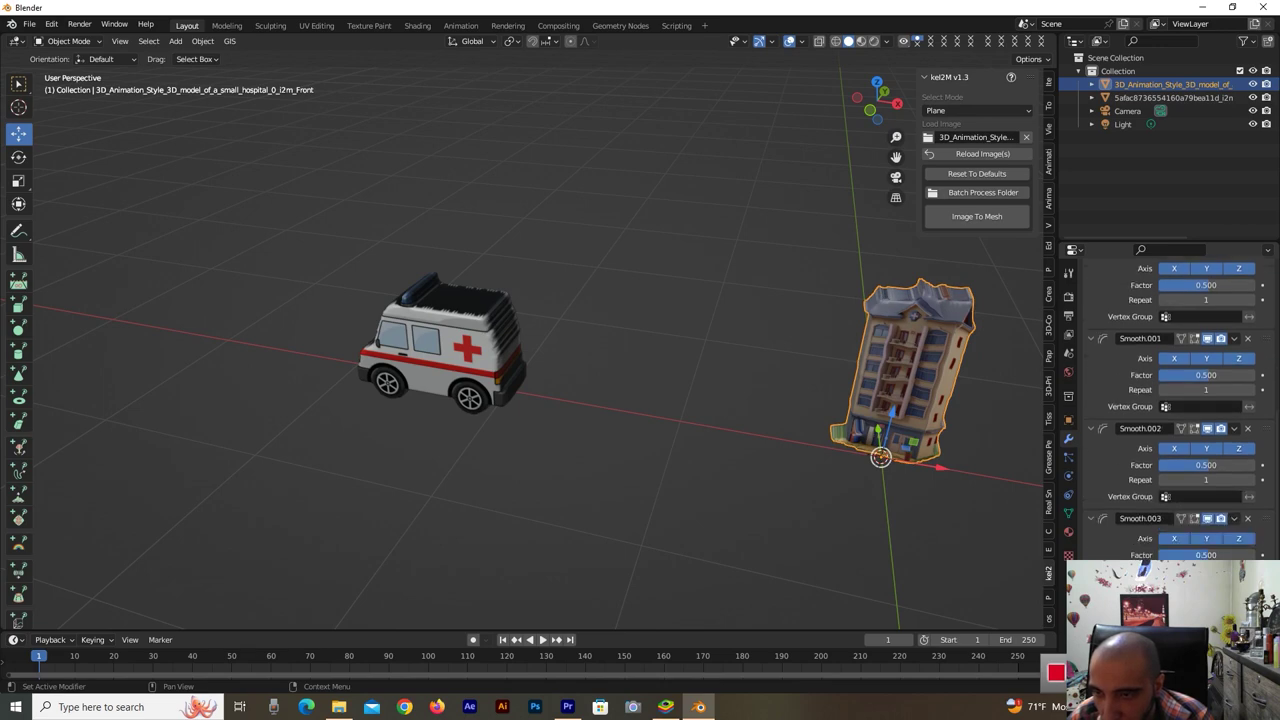
pyautogui.click(1234, 518)
pyautogui.click(1174, 553)
# Apply the hospital's Smooth modifiers one by one, leaving only I2M UV-Project.
pyautogui.scroll(2, 1180, 410)
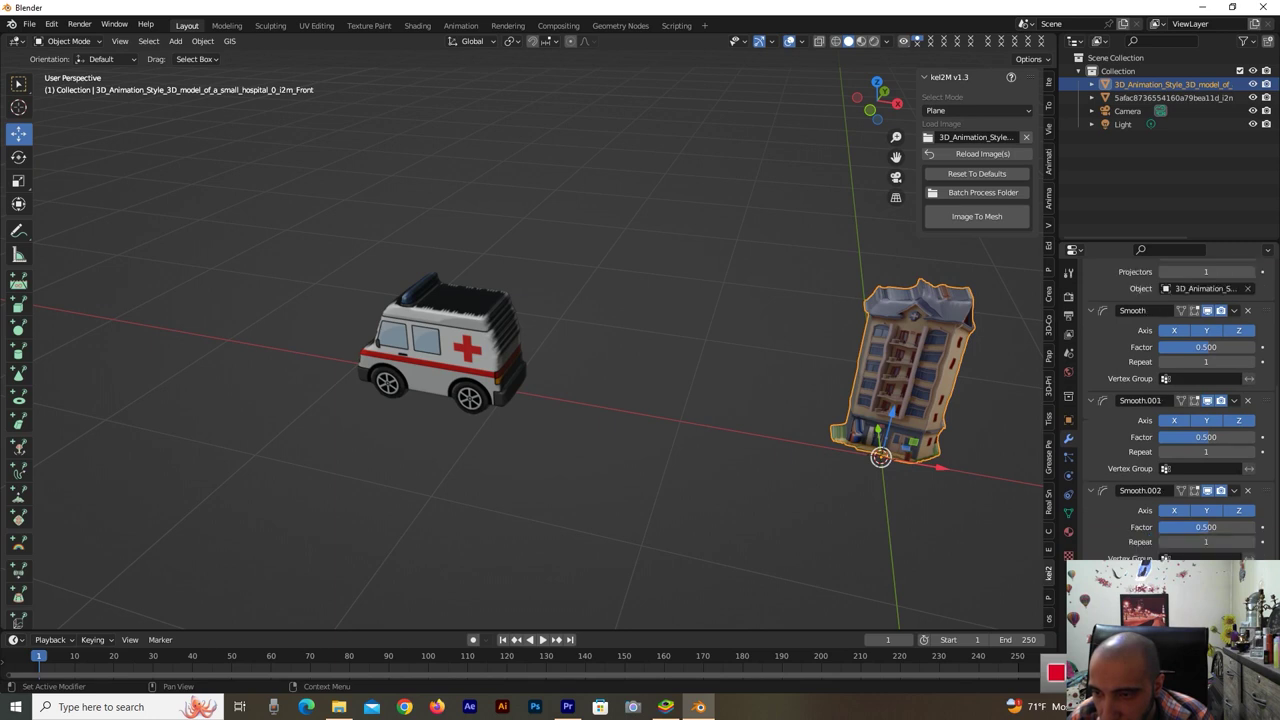
pyautogui.click(1234, 490)
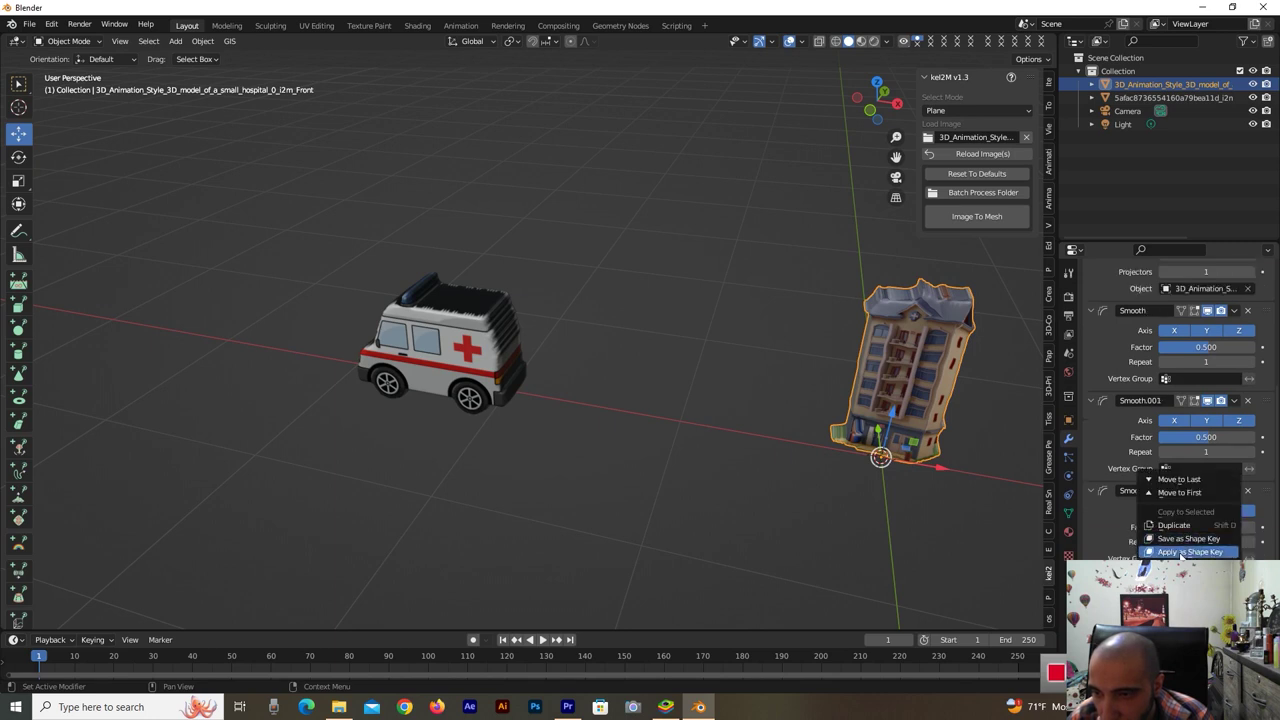
pyautogui.click(1170, 551)
pyautogui.click(1234, 490)
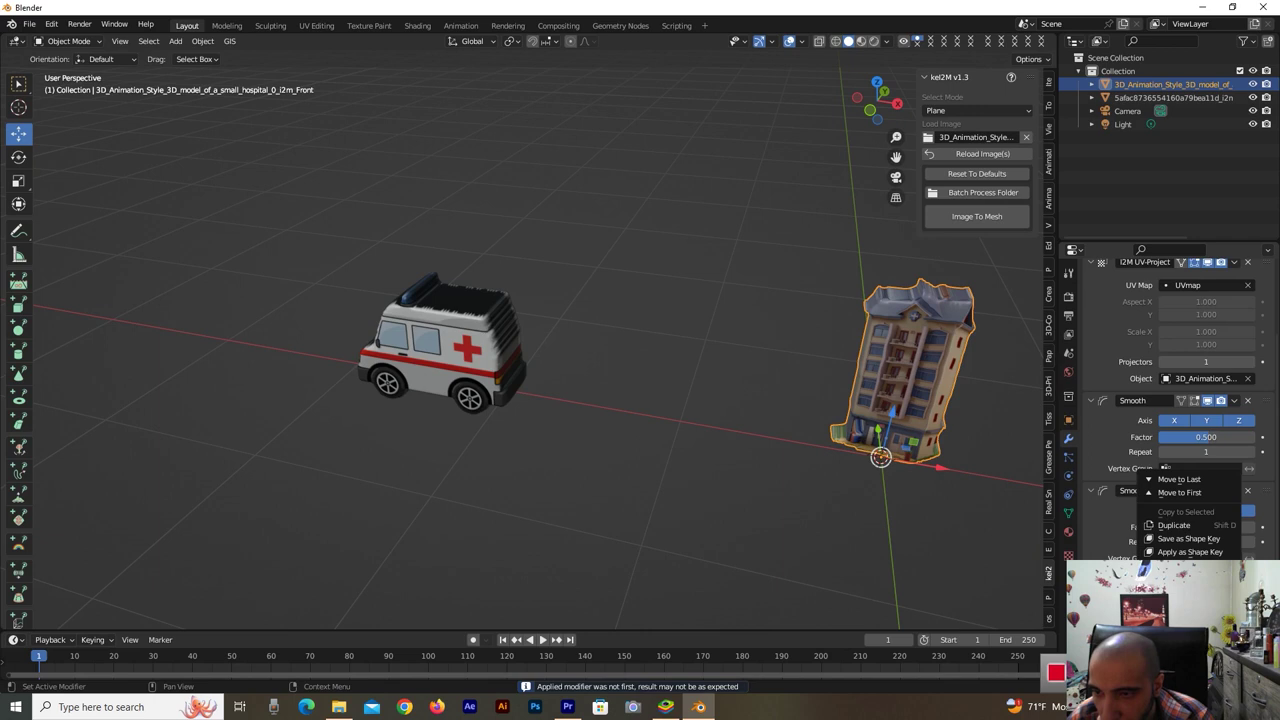
pyautogui.click(1175, 565)
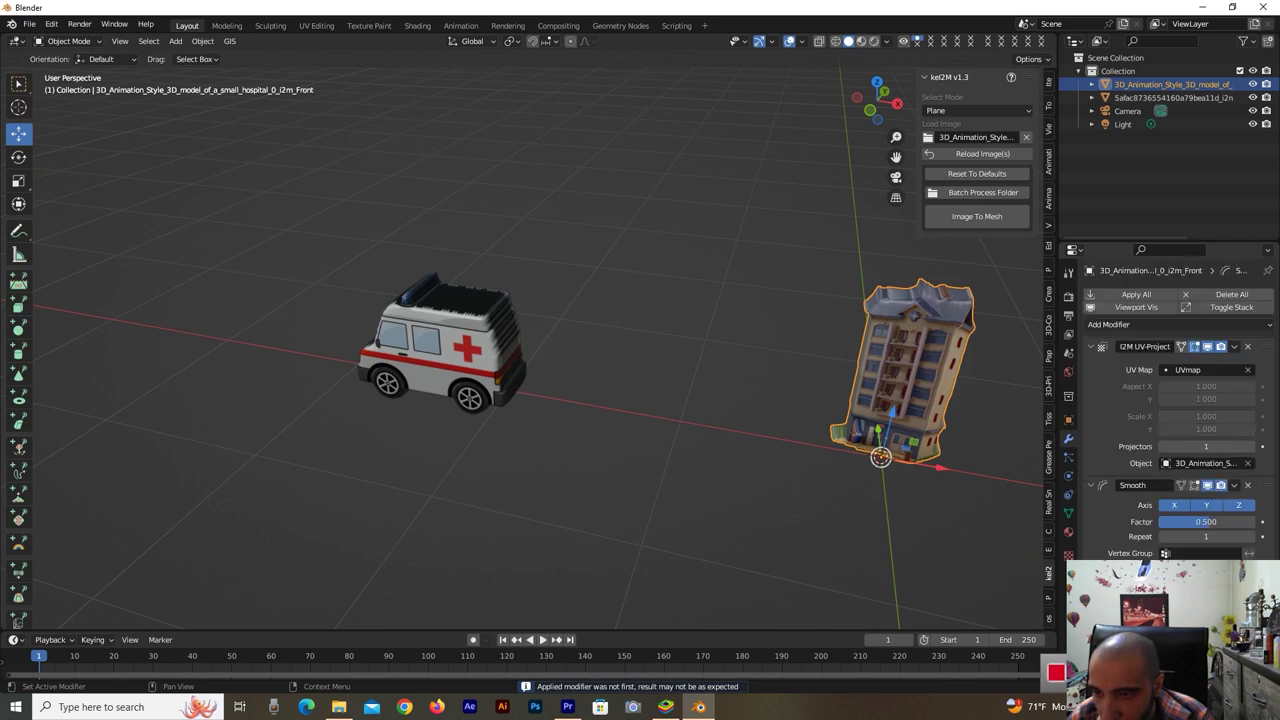
pyautogui.click(1234, 485)
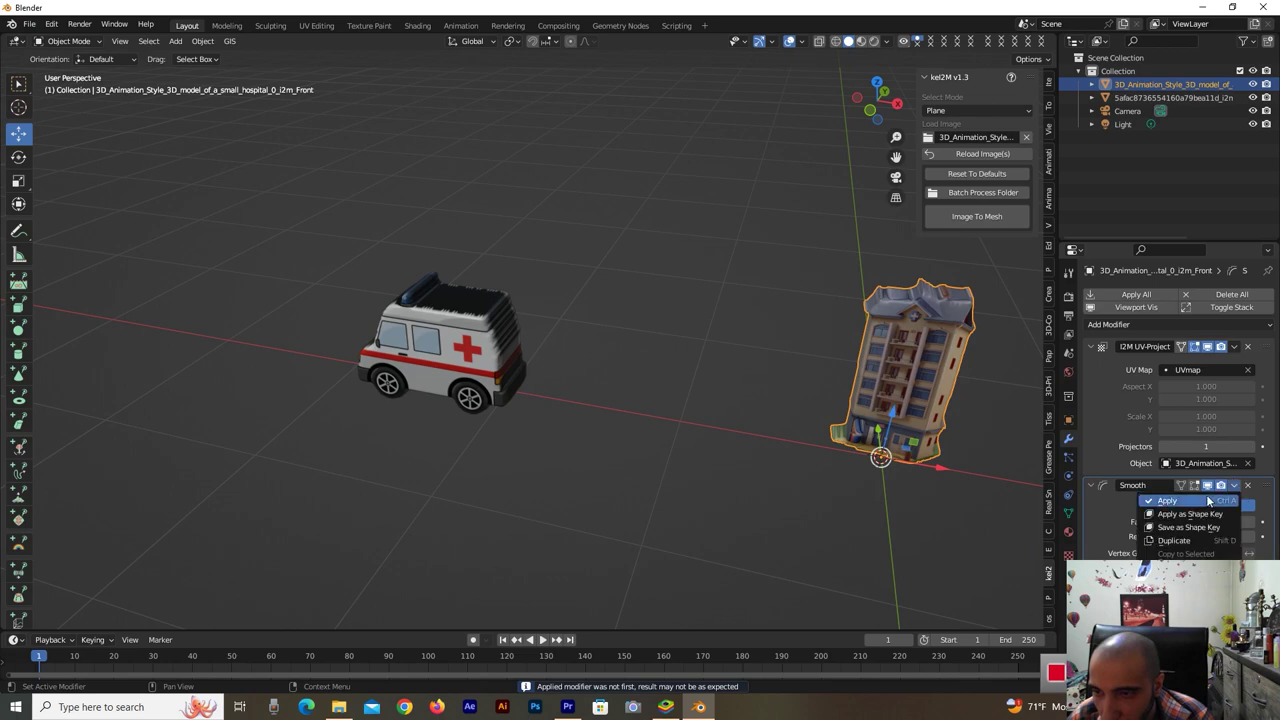
pyautogui.click(1170, 501)
pyautogui.moveTo(882, 127); pyautogui.dragTo(870, 110)
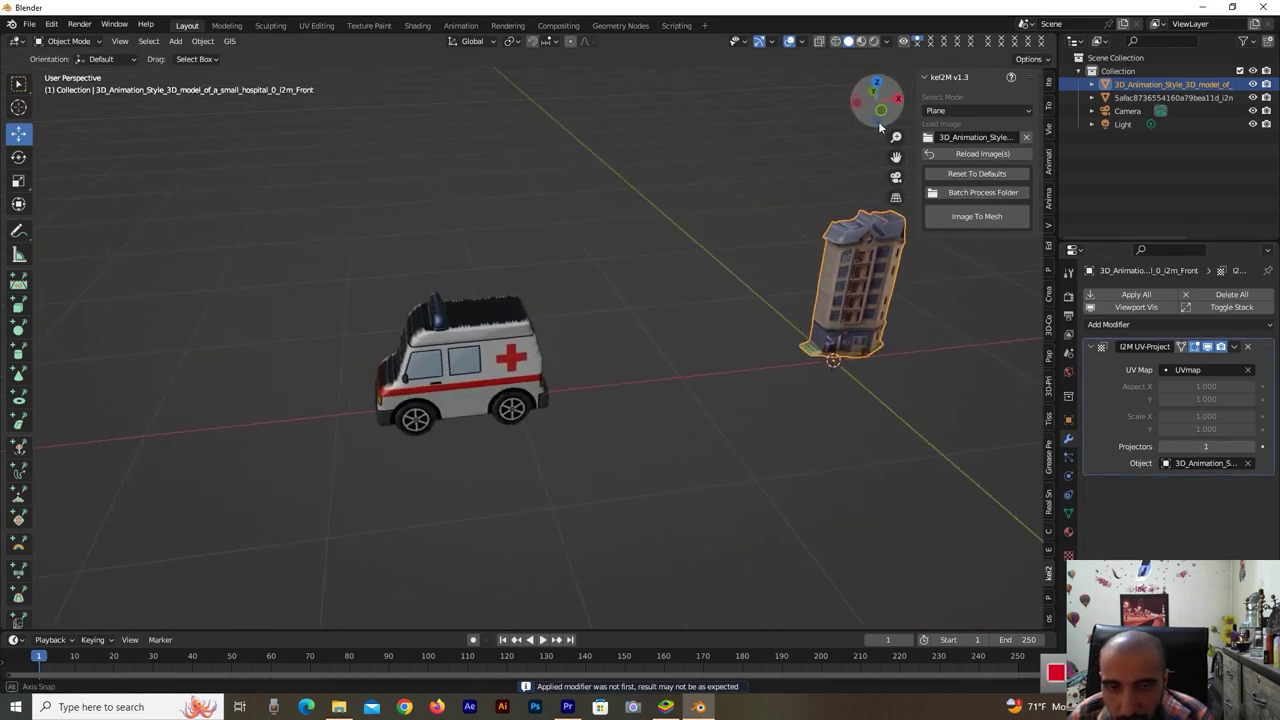
# Add a PovInfinitePlane ground and lower it about 0.33 m on Z.
pyautogui.moveTo(870, 110); pyautogui.dragTo(816, 264)
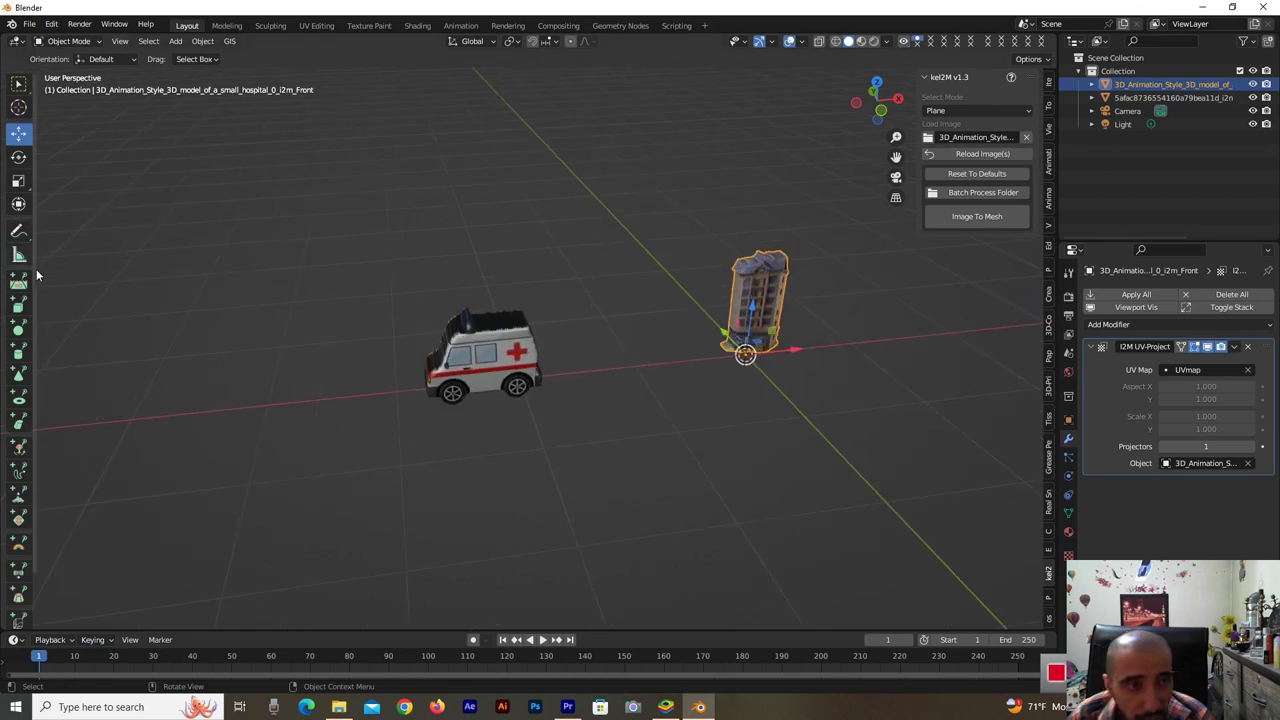
pyautogui.click(18, 281)
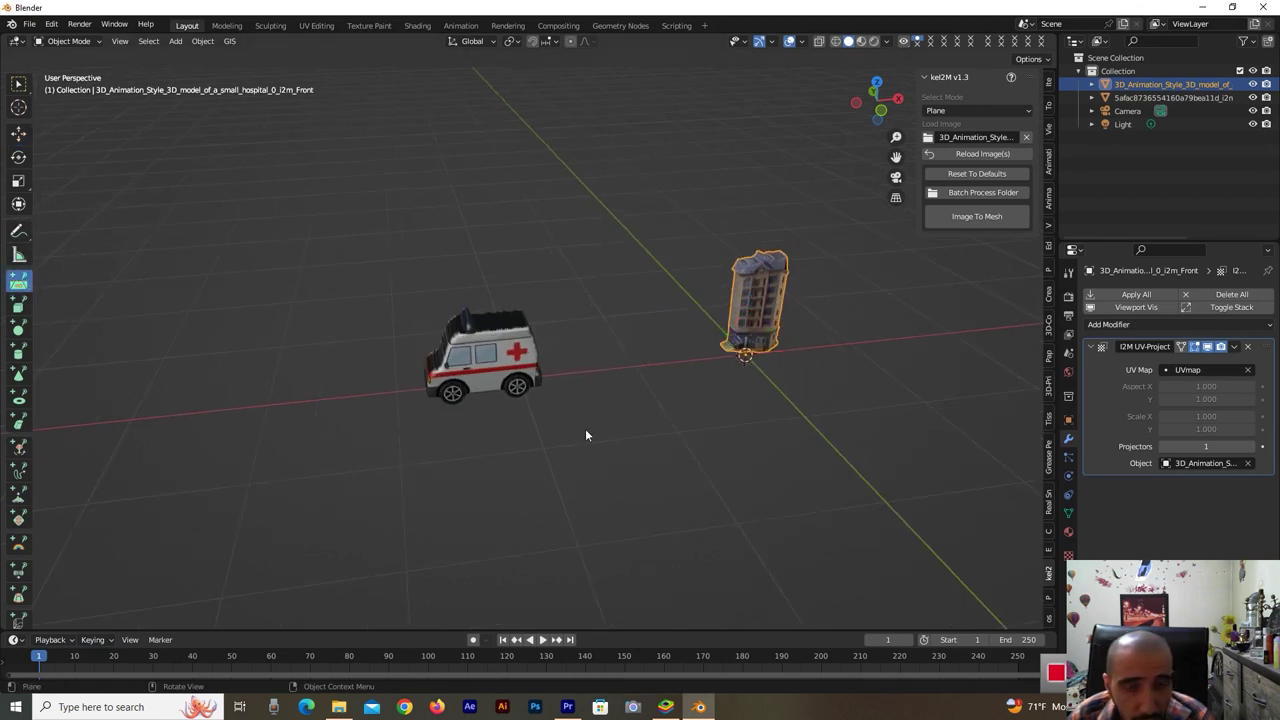
pyautogui.click(626, 446)
pyautogui.click(18, 132)
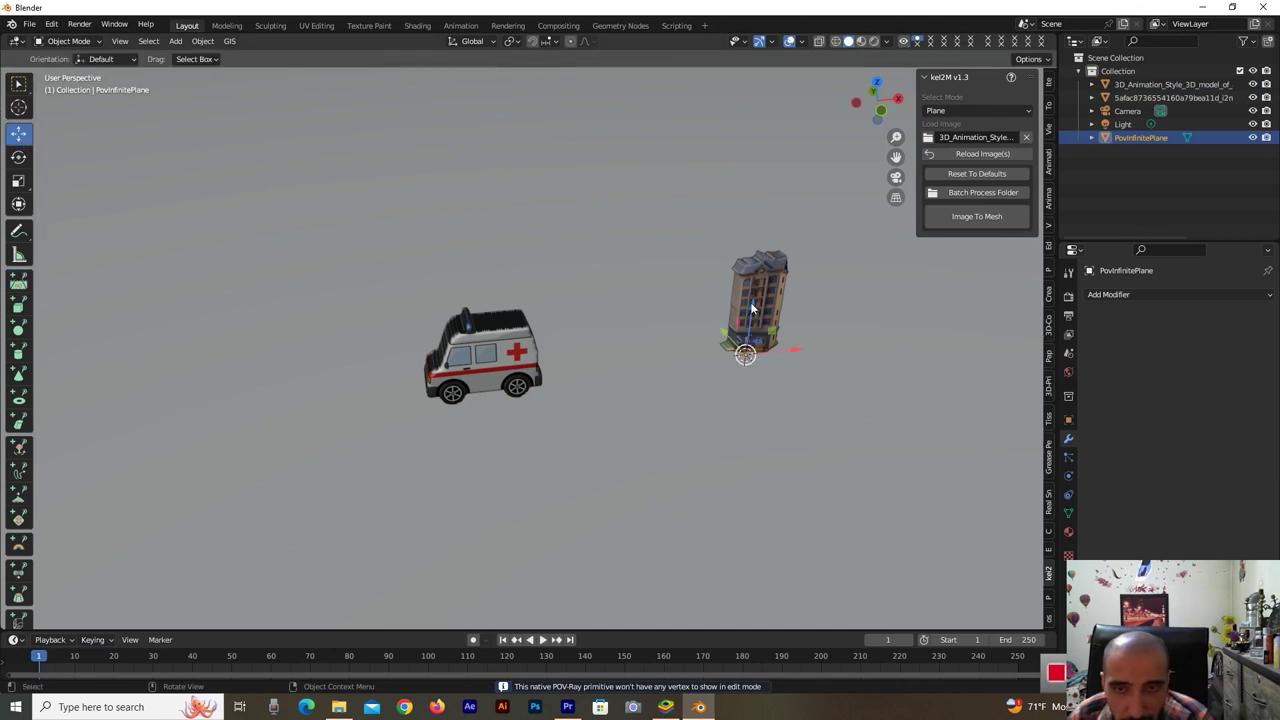
pyautogui.moveTo(752, 310); pyautogui.dragTo(752, 342)
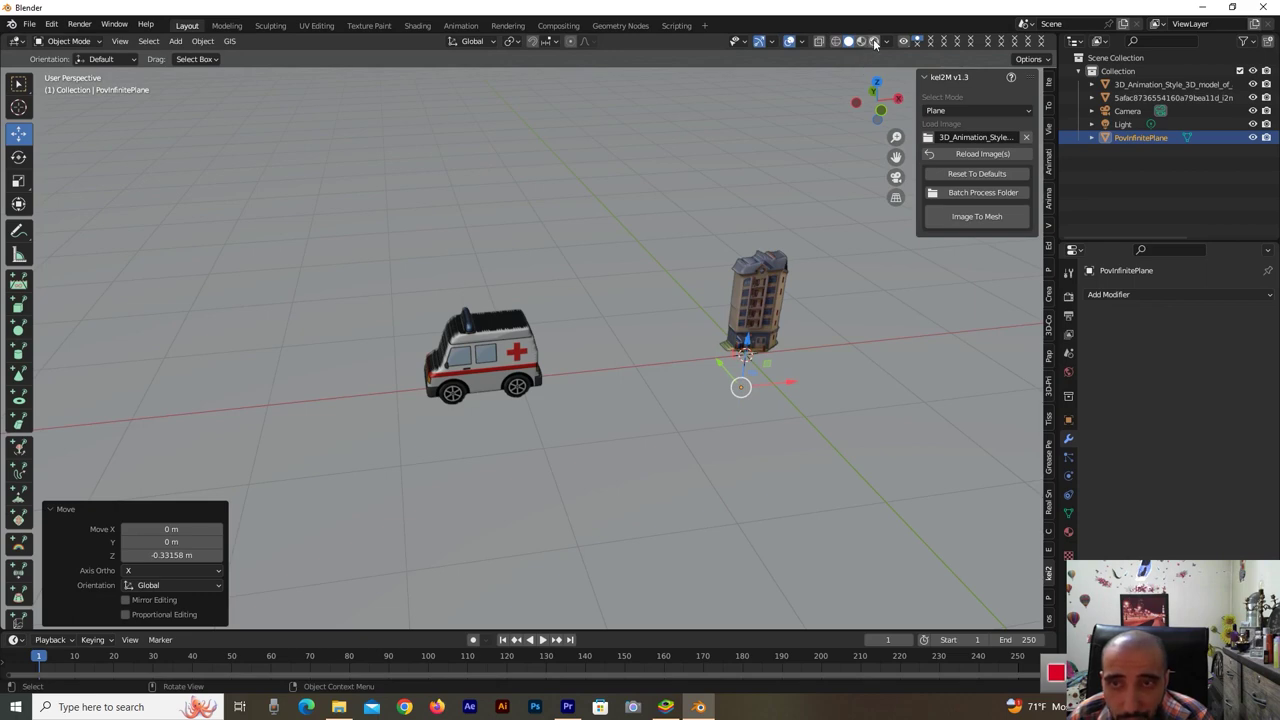
# Switch the viewport to Rendered shading and set World Background Strength to 0.
pyautogui.click(875, 42)
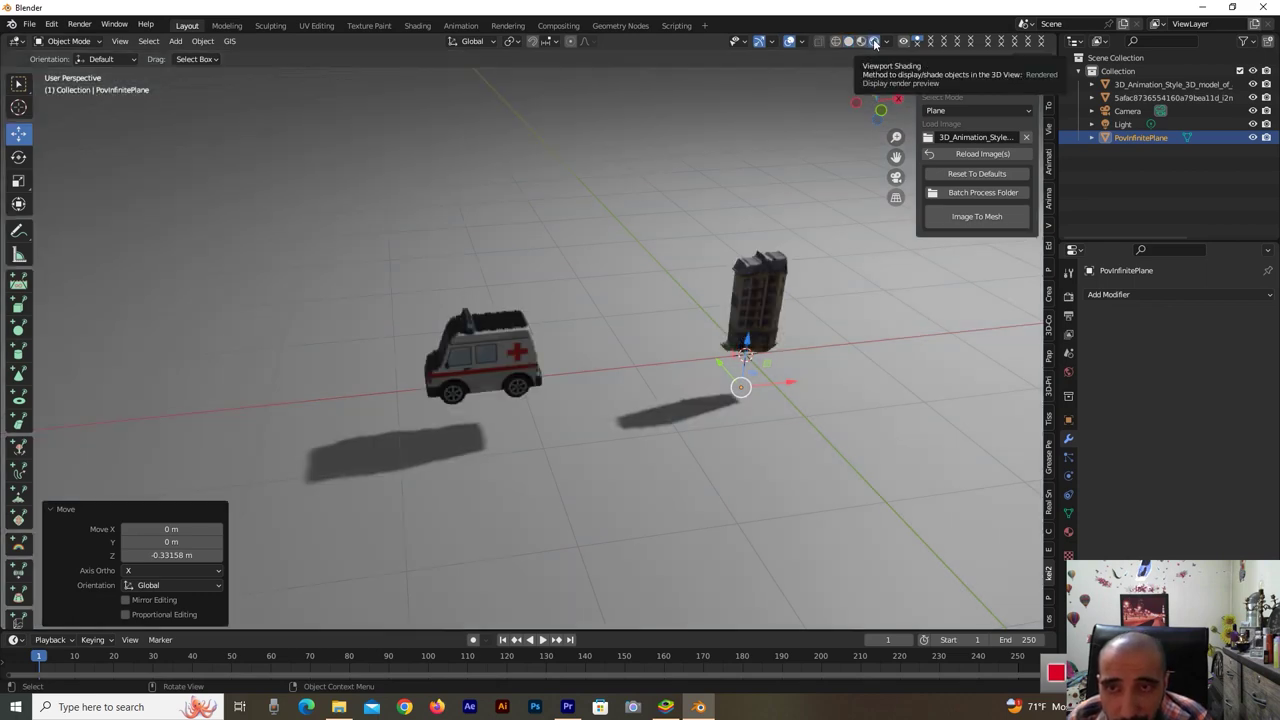
pyautogui.moveTo(880, 116); pyautogui.dragTo(878, 88)
pyautogui.click(1068, 373)
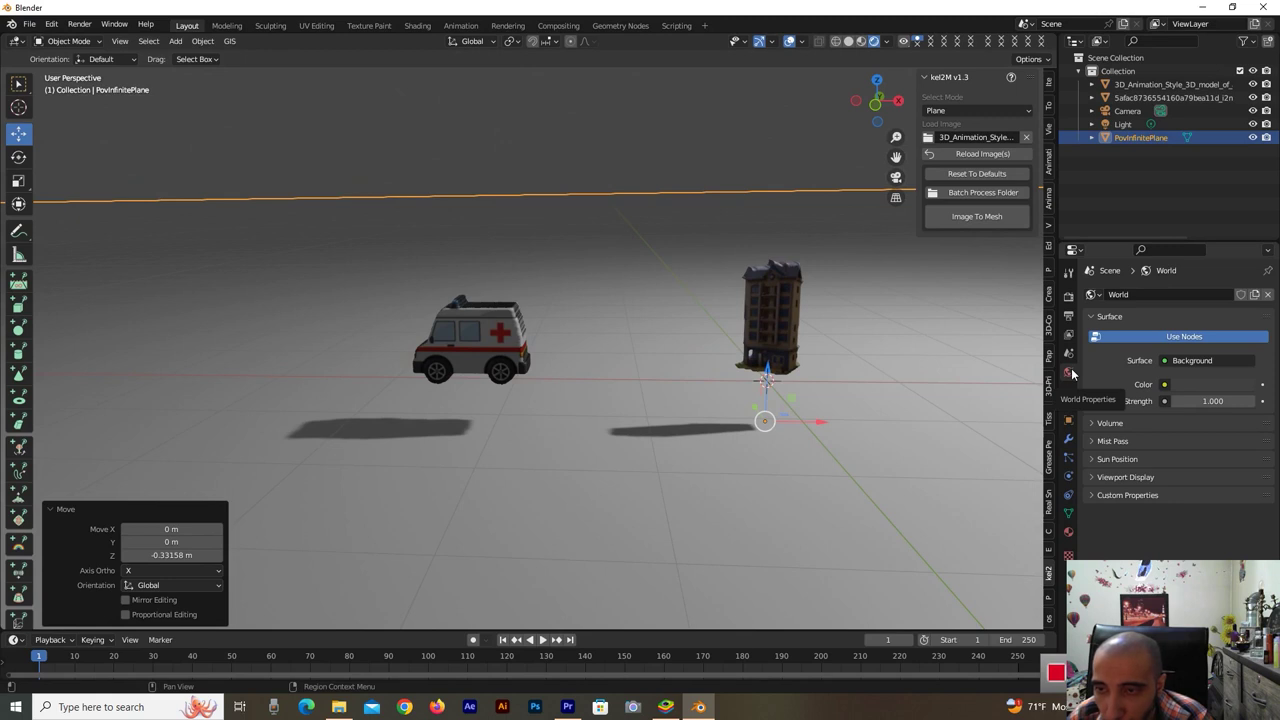
pyautogui.doubleClick(1212, 400)
pyautogui.write('0')
pyautogui.press('Return')
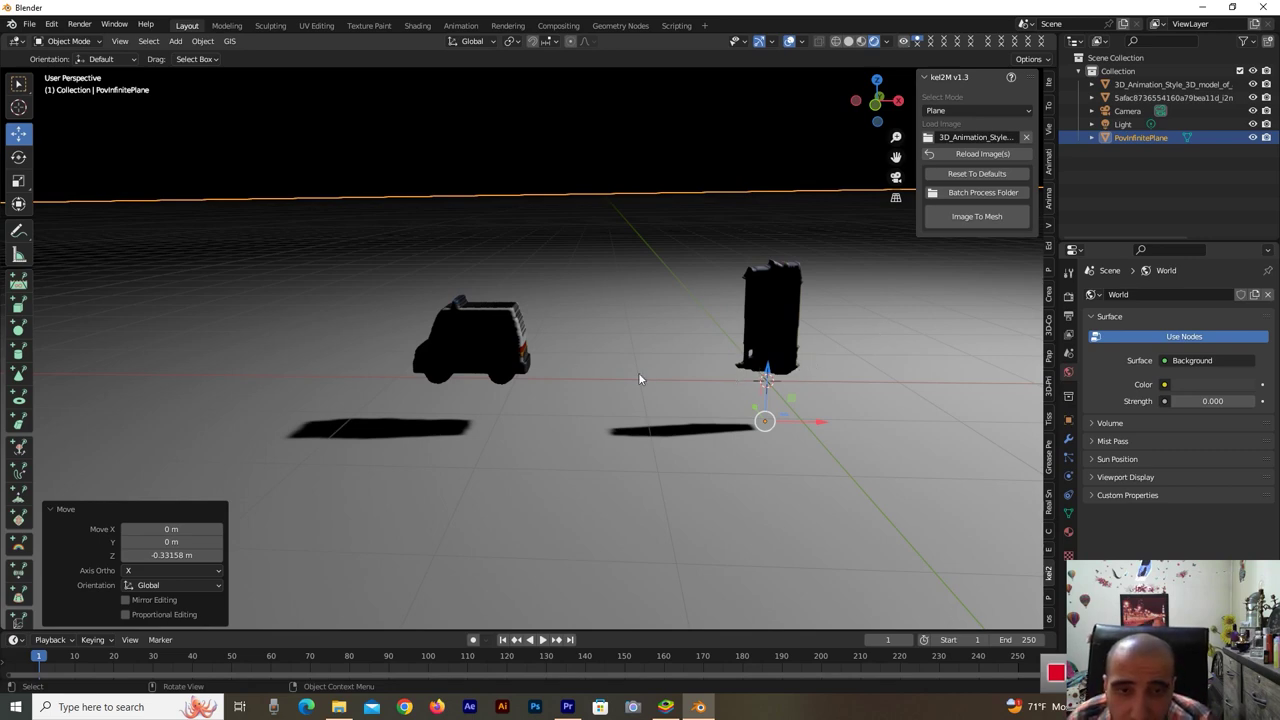
pyautogui.scroll(-1, 639, 379)
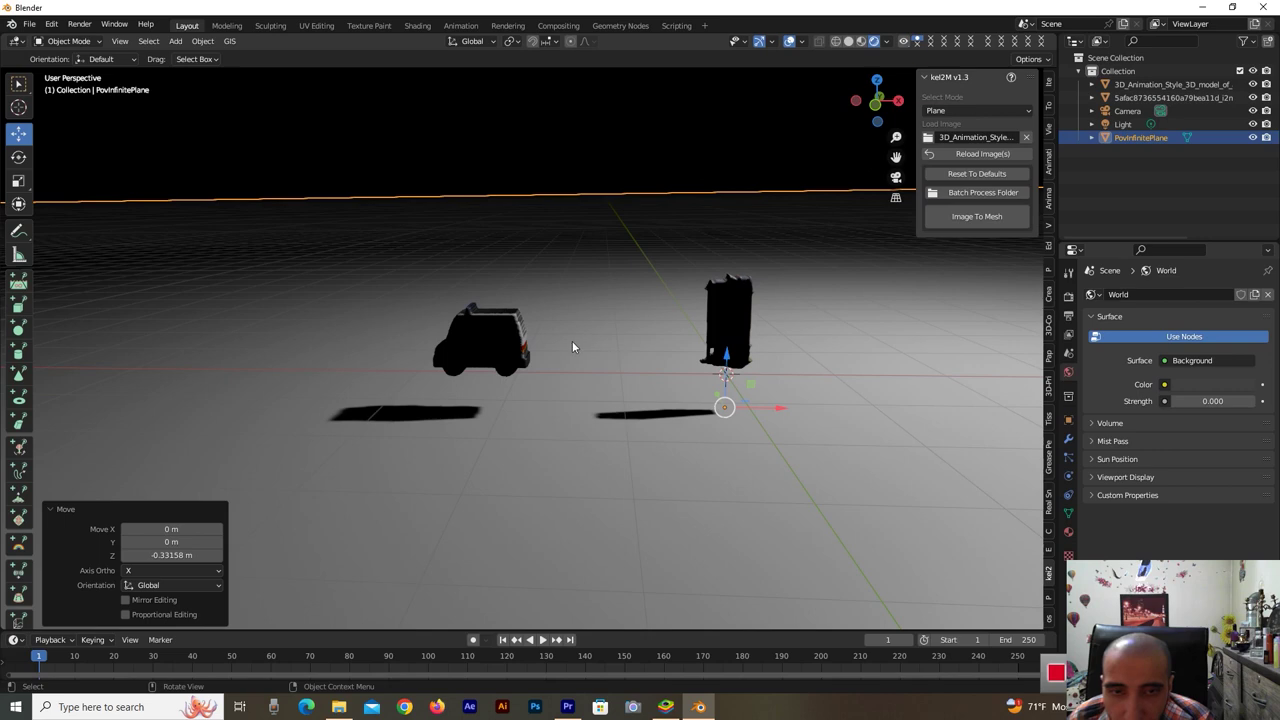
# Create a new material for the infinite ground plane with a pinkish-red base colour.
pyautogui.click(1068, 532)
pyautogui.click(1175, 352)
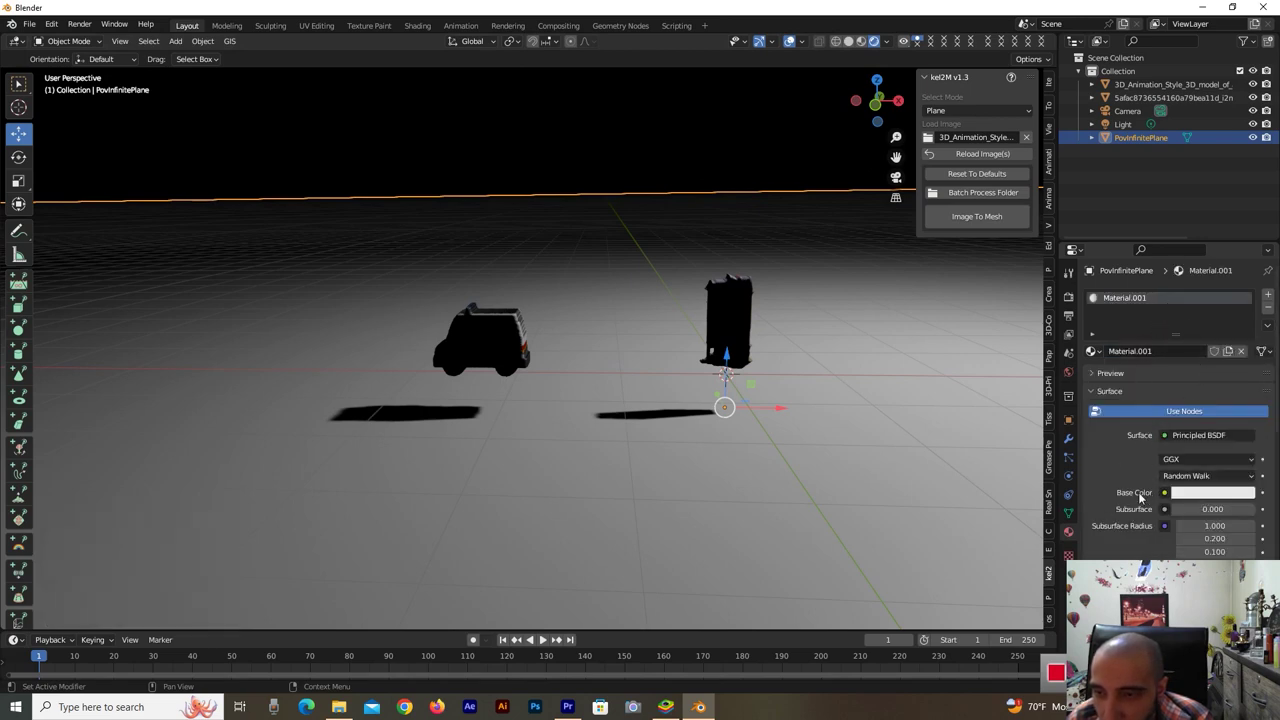
pyautogui.click(1202, 497)
pyautogui.moveTo(1188, 345); pyautogui.dragTo(1201, 367)
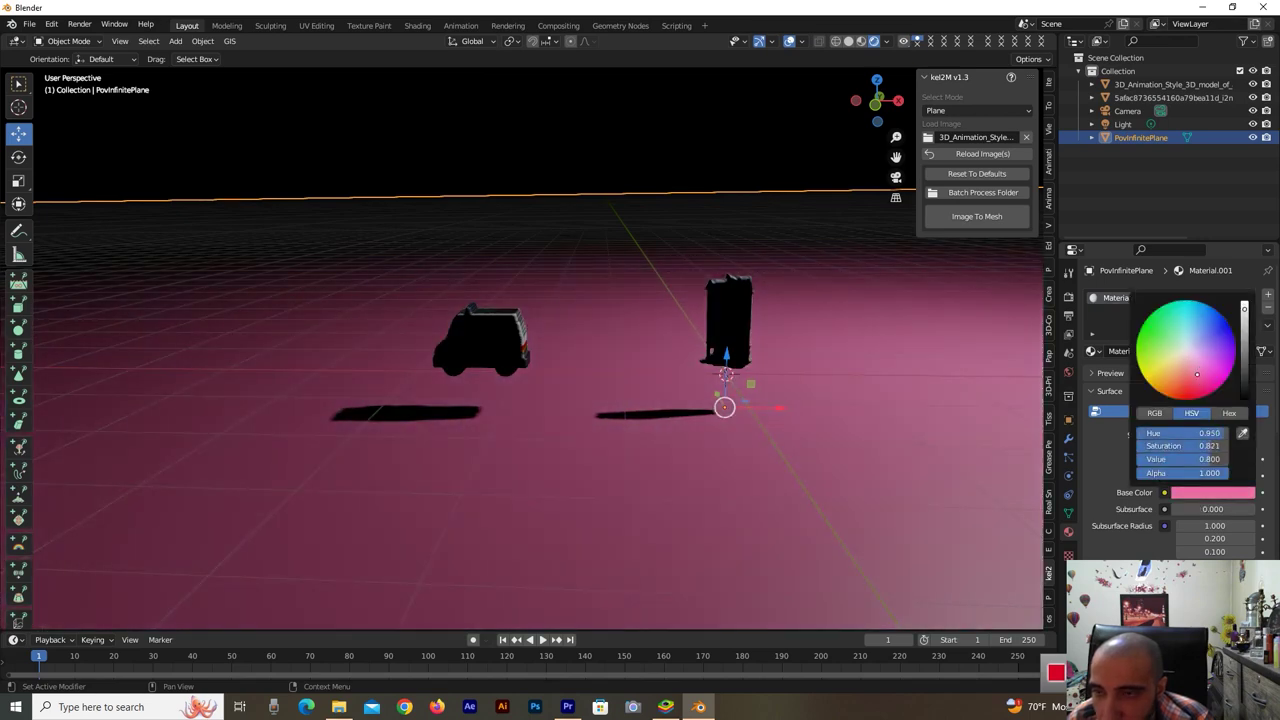
pyautogui.moveTo(1196, 374); pyautogui.dragTo(1188, 384)
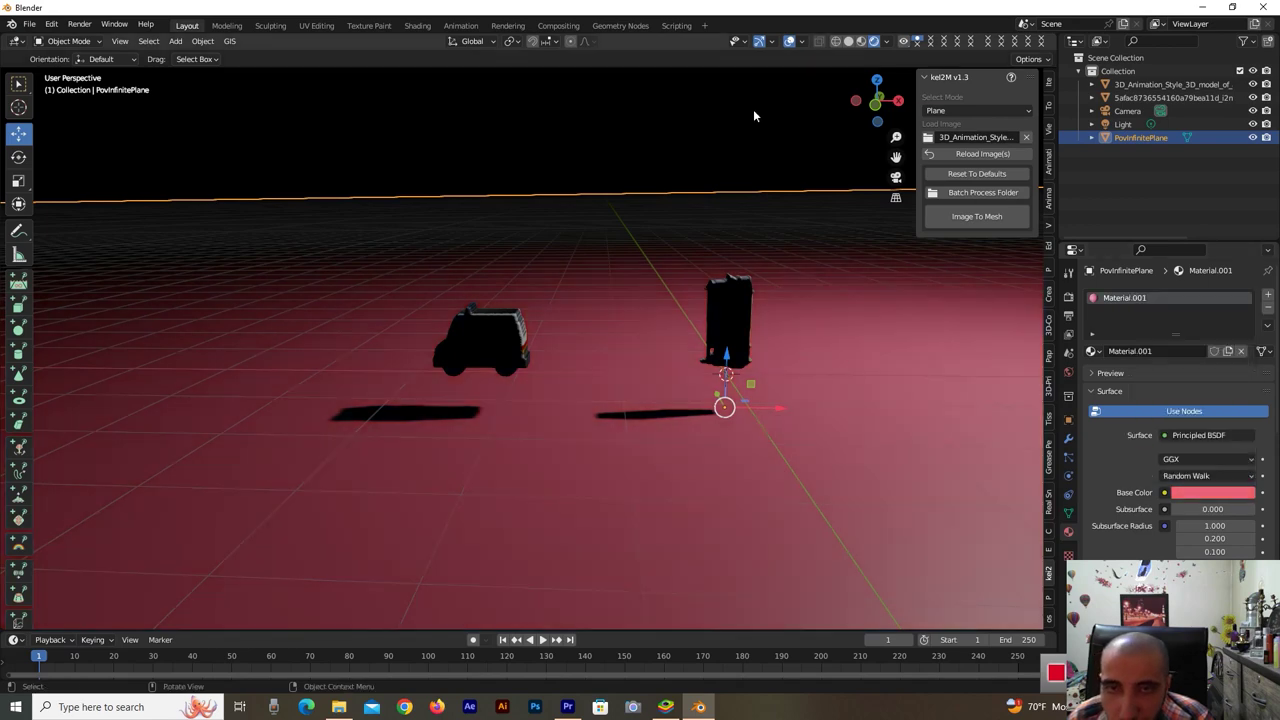
# Raise the ambulance and hospital together a little along Z above the ground.
pyautogui.moveTo(895, 156)
pyautogui.mouseDown()
pyautogui.moveTo(882, 141)
pyautogui.moveTo(805, 128)
pyautogui.mouseUp()
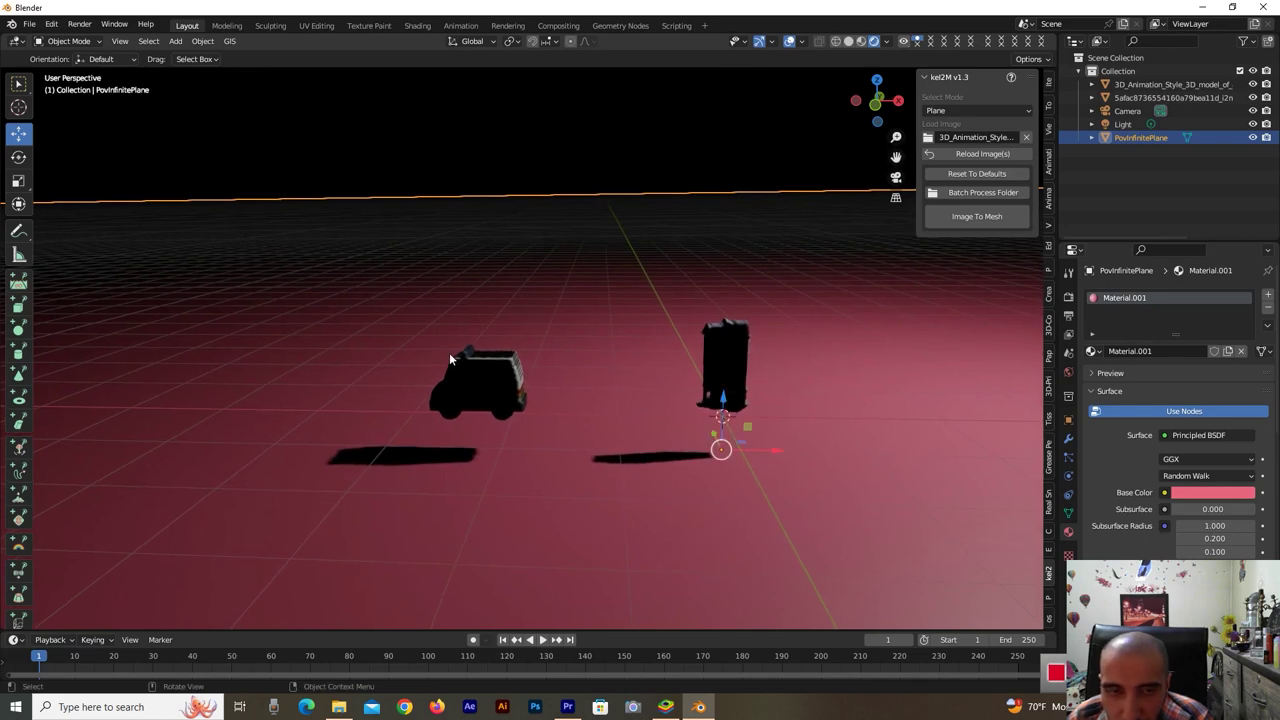
pyautogui.click(481, 390)
pyautogui.click(748, 370)
pyautogui.moveTo(599, 370); pyautogui.dragTo(594, 250)
pyautogui.click(492, 387)
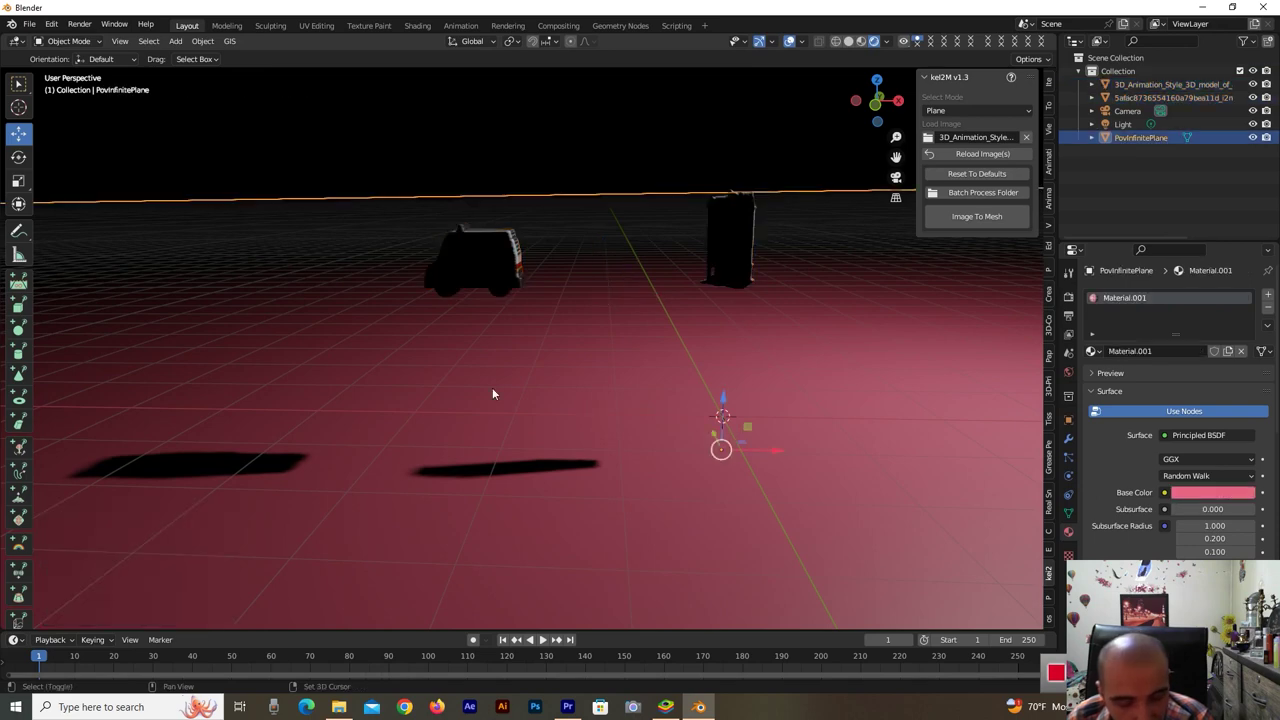
# Add a cube and scale it to 0.434 in Z and 2.741 in X.
pyautogui.hotkey('shift', 'a')
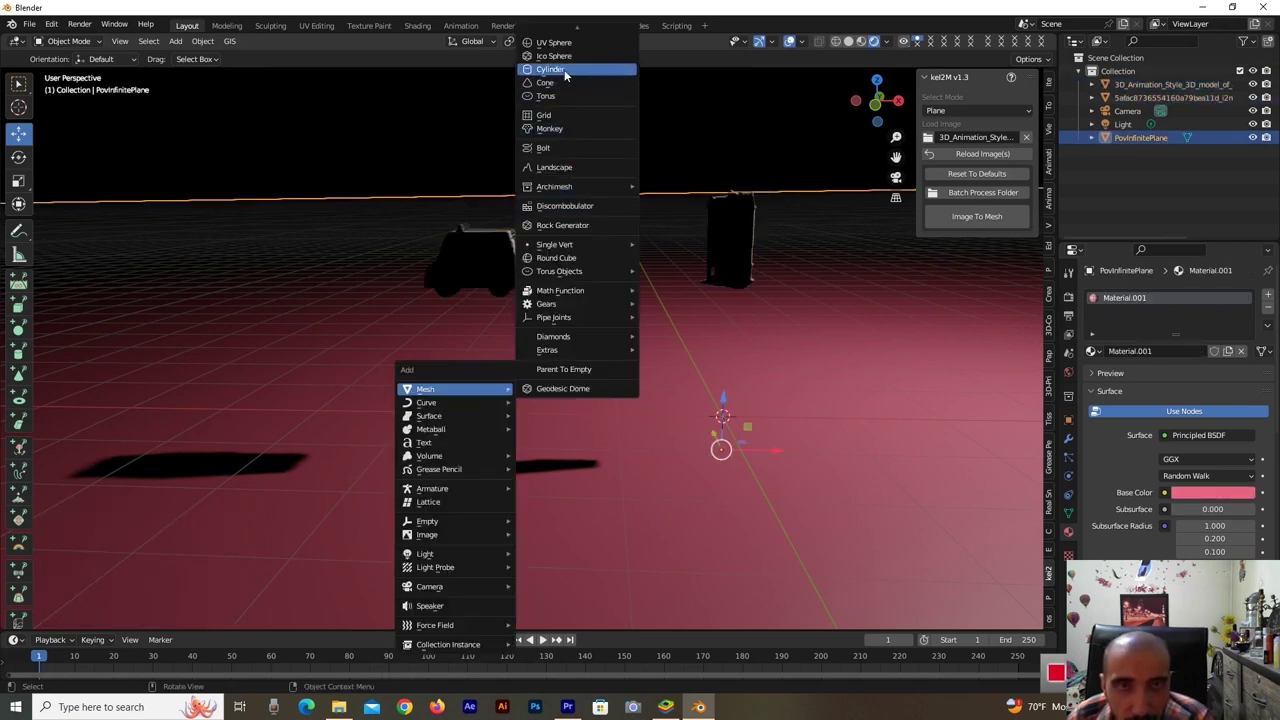
pyautogui.click(552, 38)
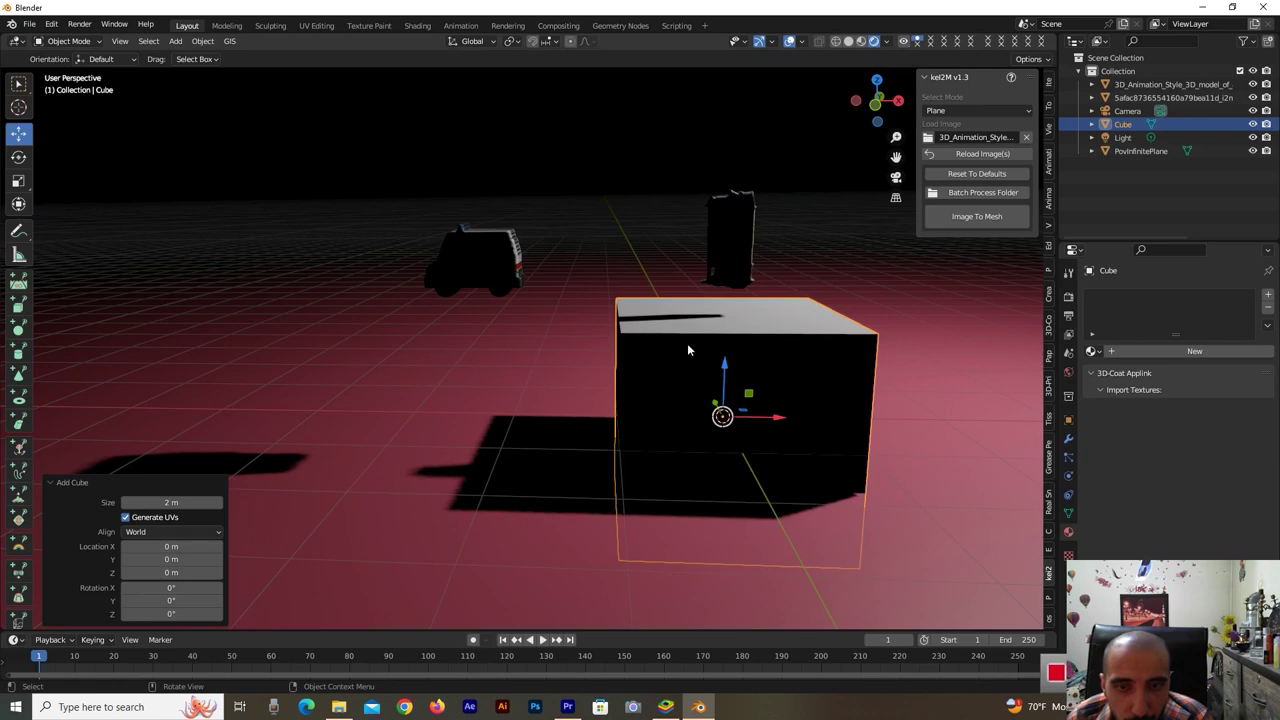
pyautogui.click(18, 282)
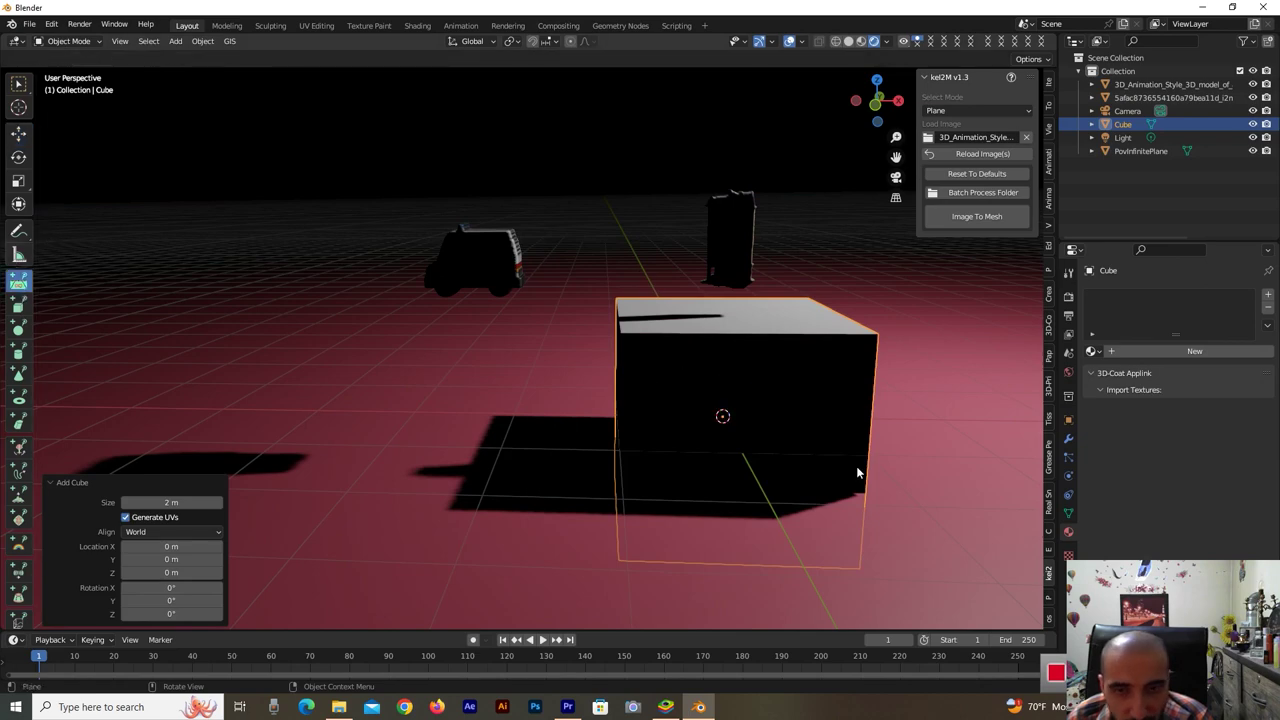
pyautogui.click(18, 180)
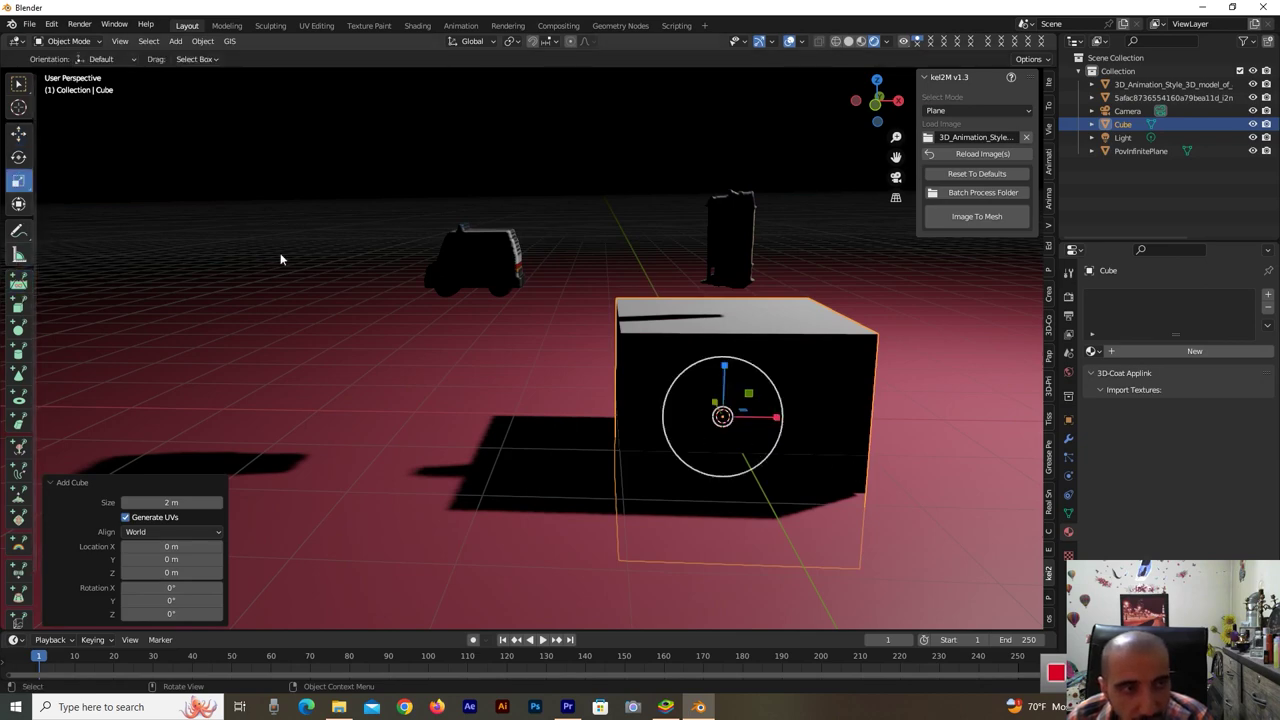
pyautogui.moveTo(726, 368); pyautogui.dragTo(724, 390)
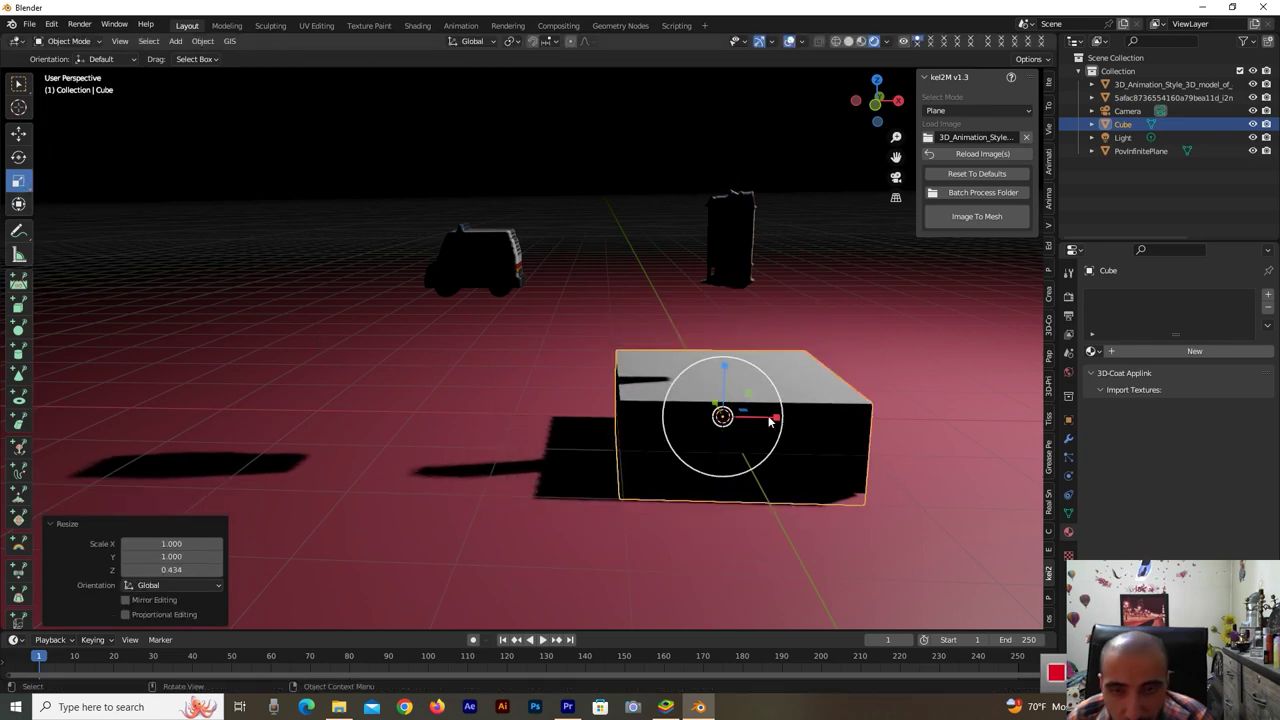
pyautogui.moveTo(777, 418); pyautogui.dragTo(863, 420)
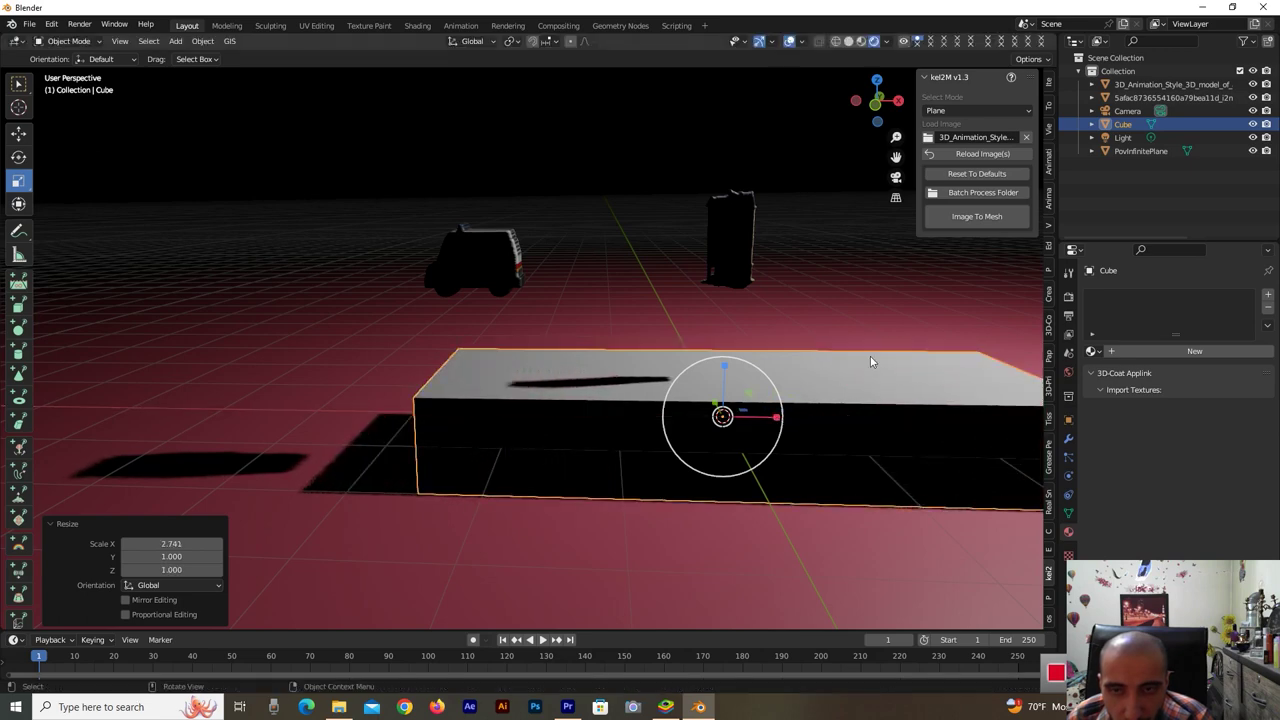
# Slide the slab slightly to the left along X.
pyautogui.scroll(-2, 871, 363)
pyautogui.moveTo(884, 106); pyautogui.dragTo(880, 104)
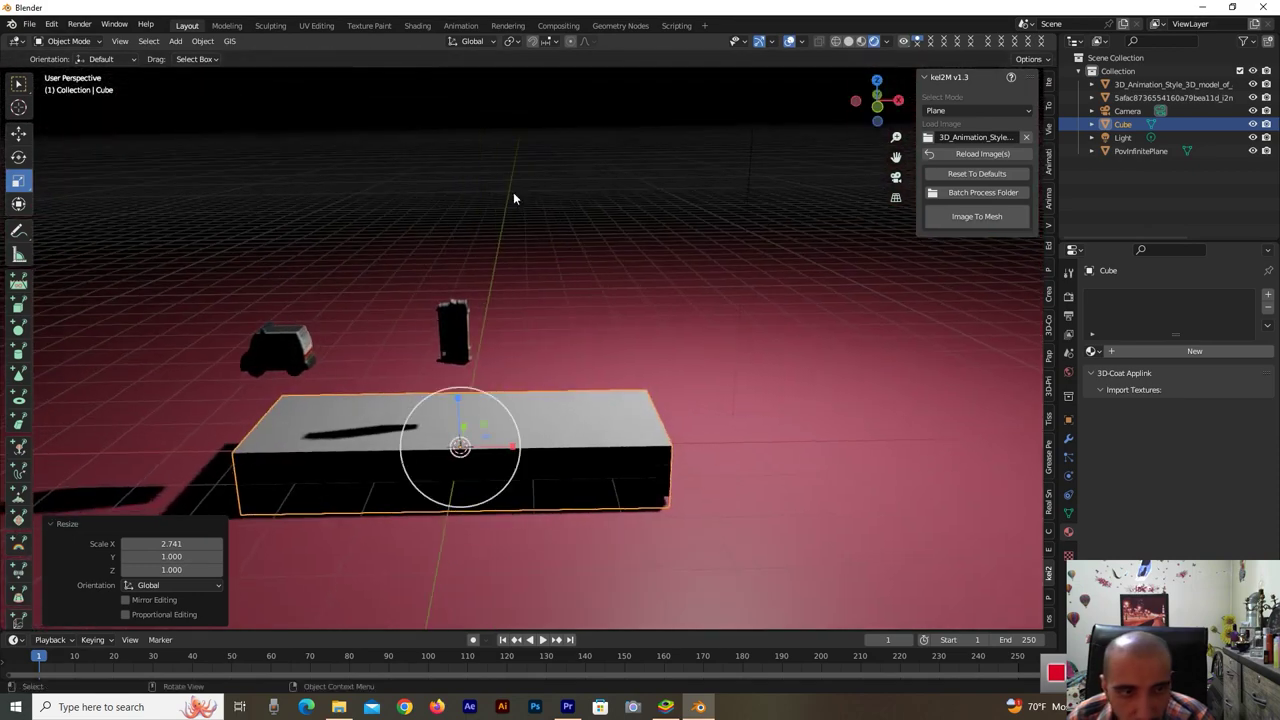
pyautogui.click(18, 133)
pyautogui.moveTo(513, 455); pyautogui.dragTo(291, 353)
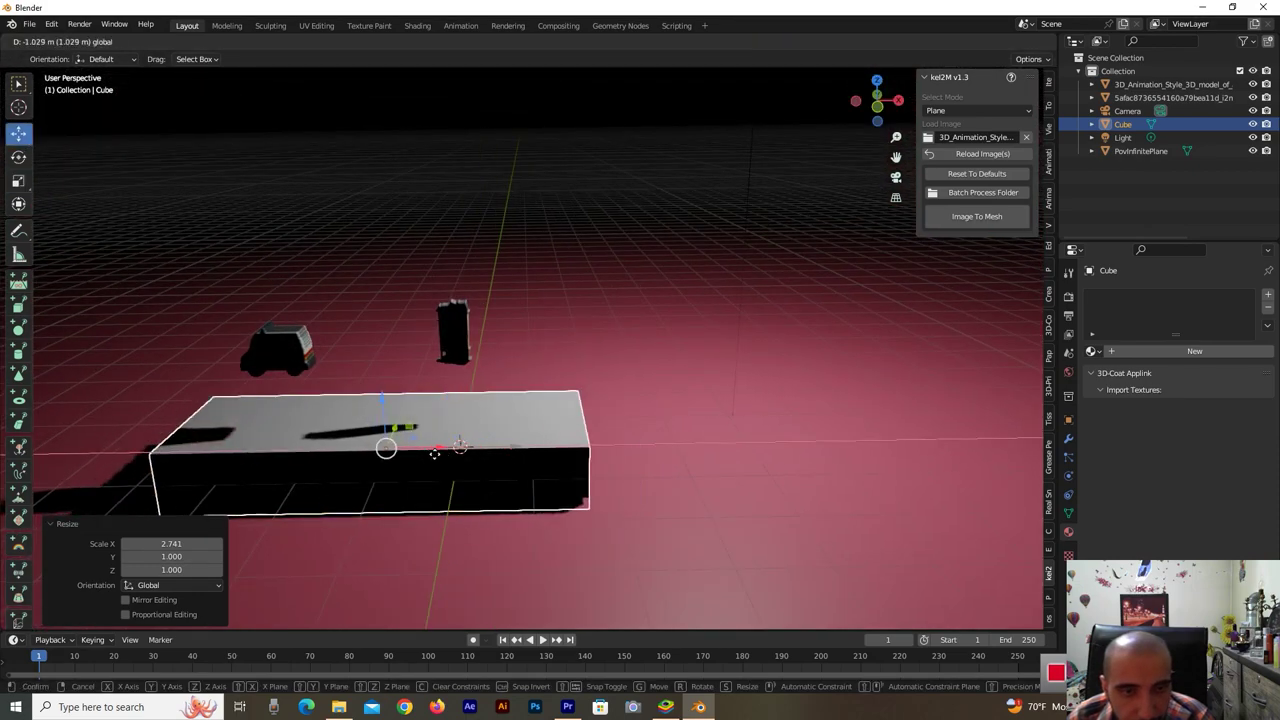
pyautogui.click(291, 353)
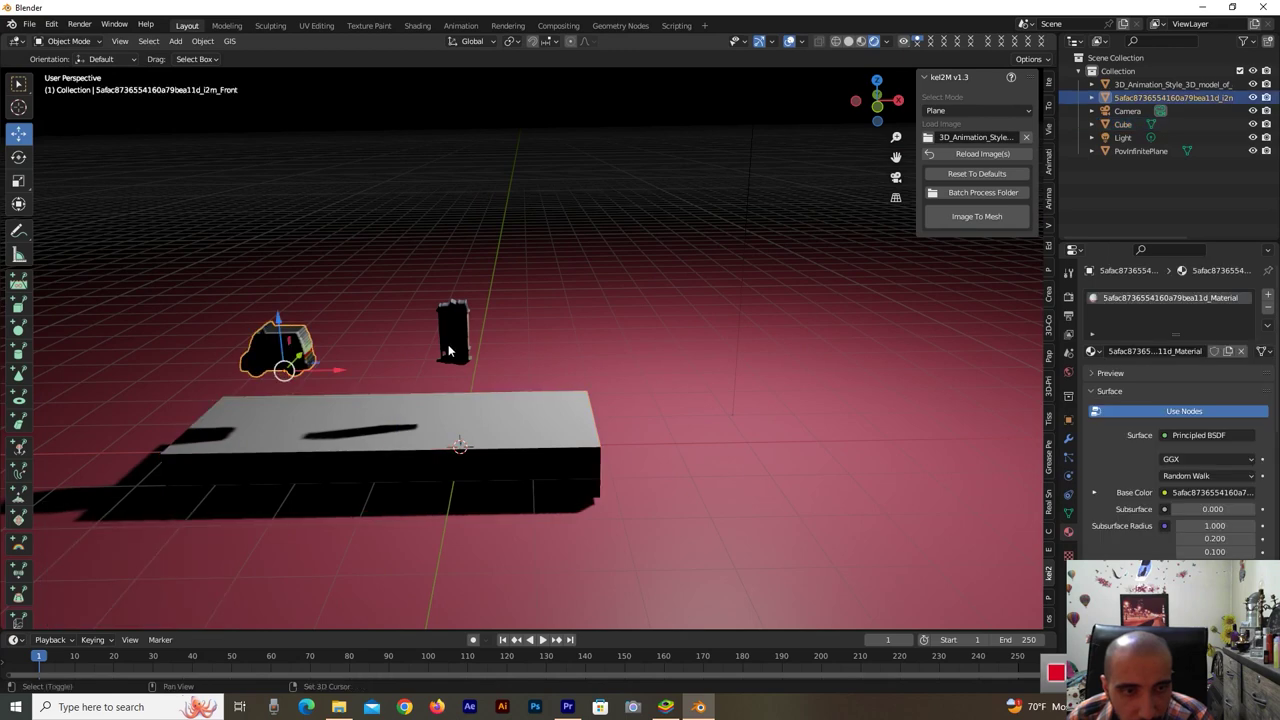
# Scale the ambulance and hospital together to 1.73 and shift them right.
pyautogui.keyDown('shift'); pyautogui.click(448, 350); pyautogui.keyUp('shift')
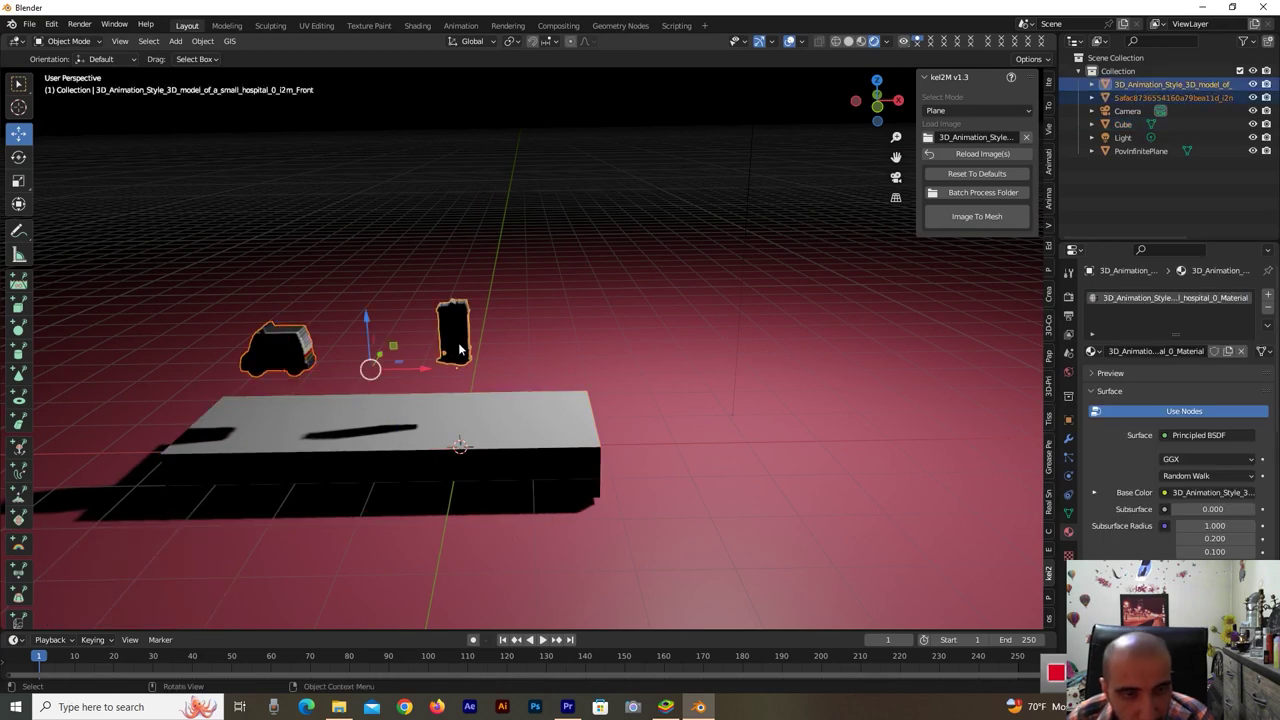
pyautogui.press('s')
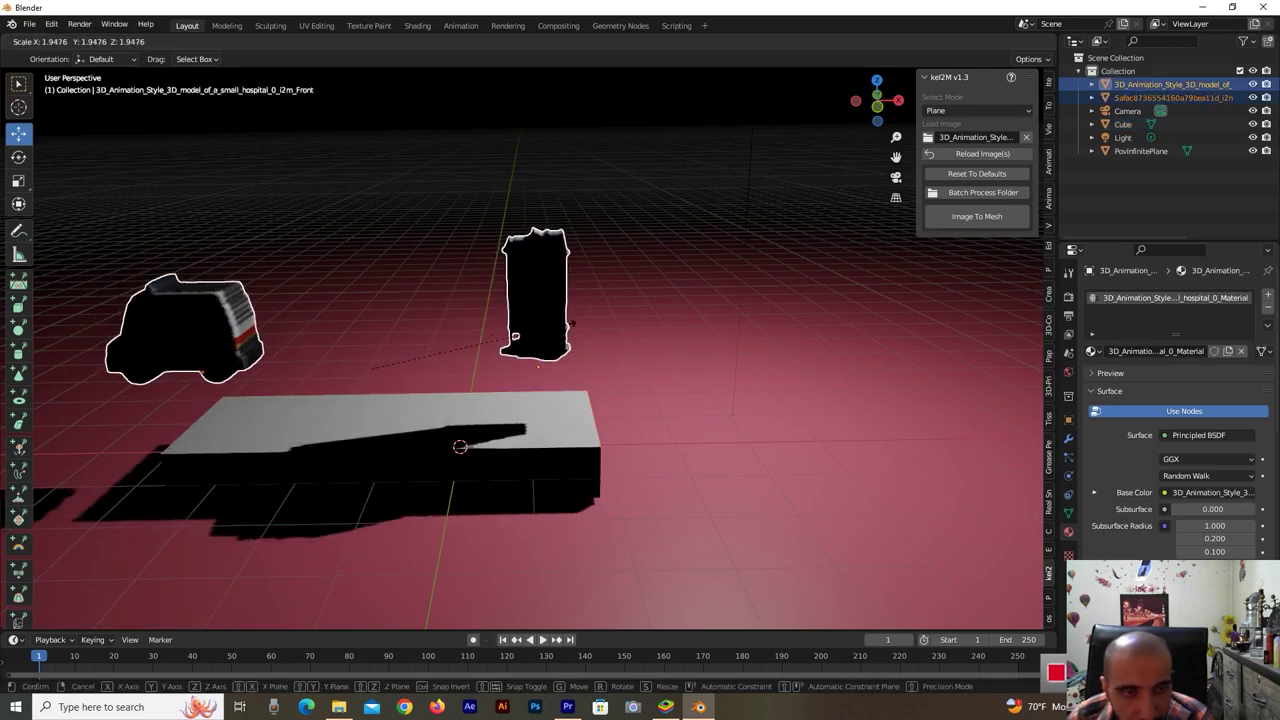
pyautogui.click(547, 344)
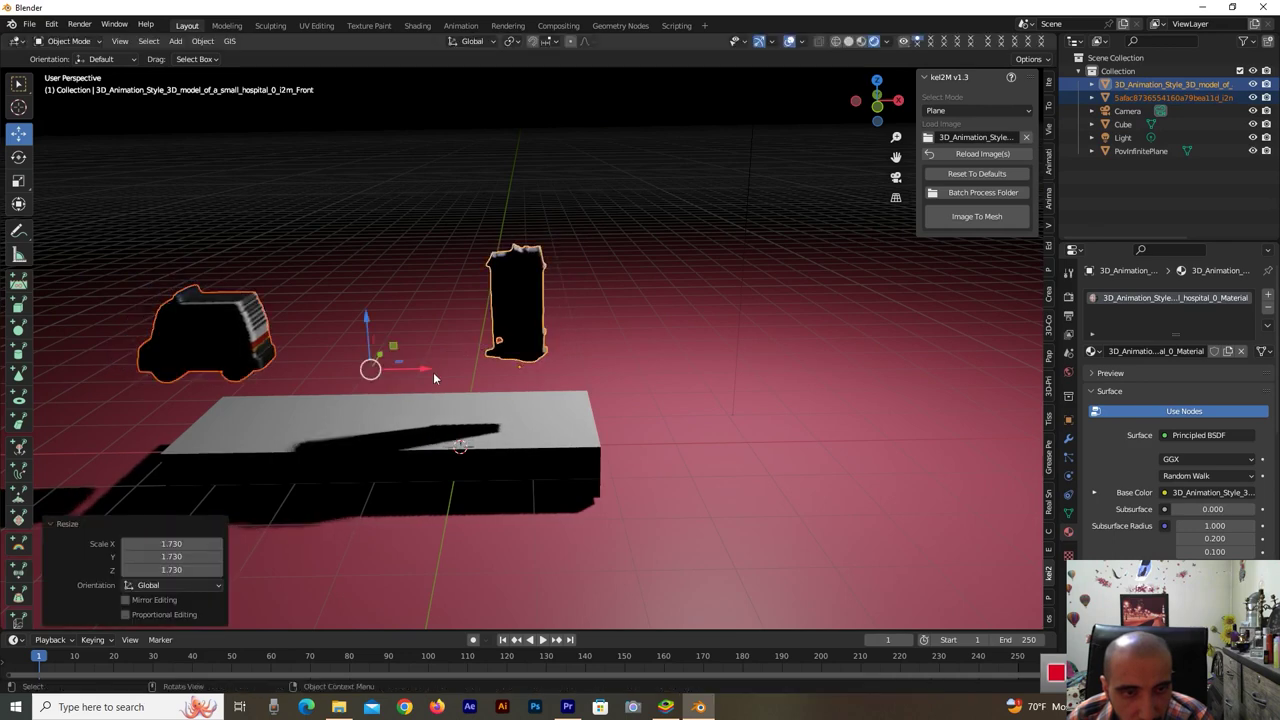
pyautogui.moveTo(433, 376); pyautogui.dragTo(463, 376)
# Move the ambulance along X and lower it onto the slab.
pyautogui.click(280, 368)
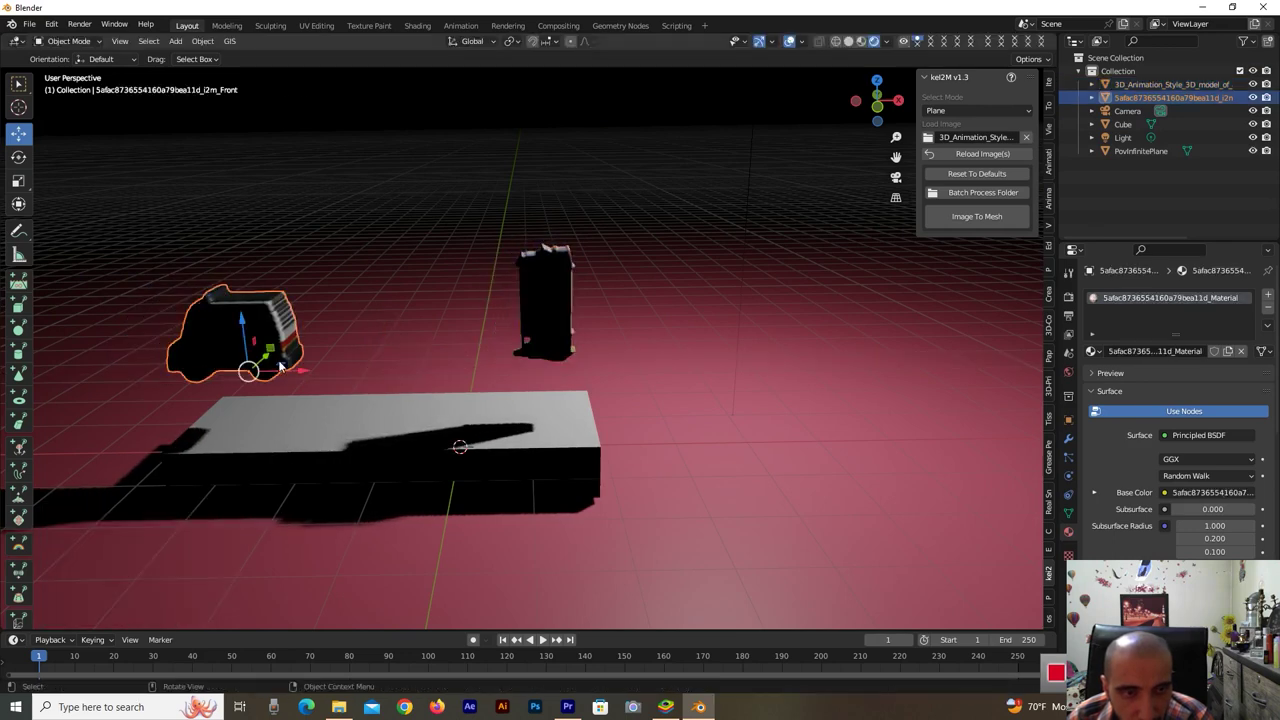
pyautogui.moveTo(301, 377); pyautogui.dragTo(317, 378)
pyautogui.moveTo(257, 335); pyautogui.dragTo(260, 385)
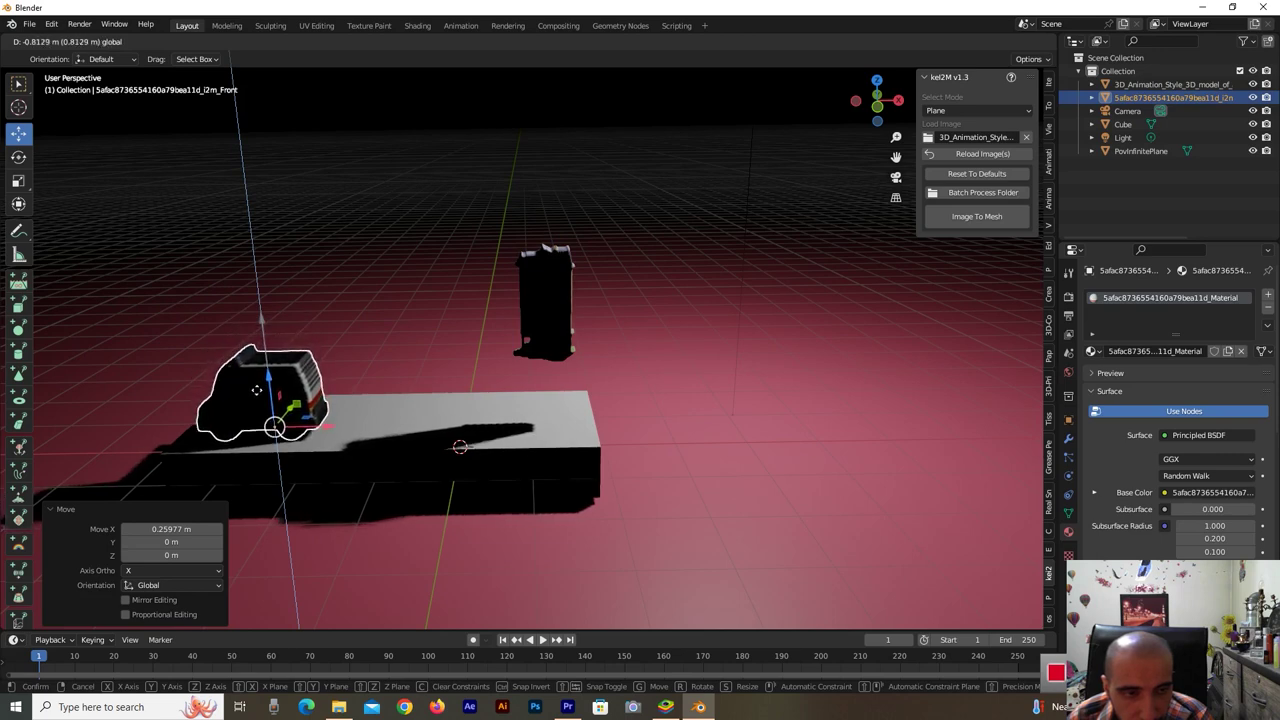
pyautogui.moveTo(259, 385); pyautogui.dragTo(479, 355)
# Scale the hospital to 1.581 and move it left, down and back onto the slab.
pyautogui.click(548, 336)
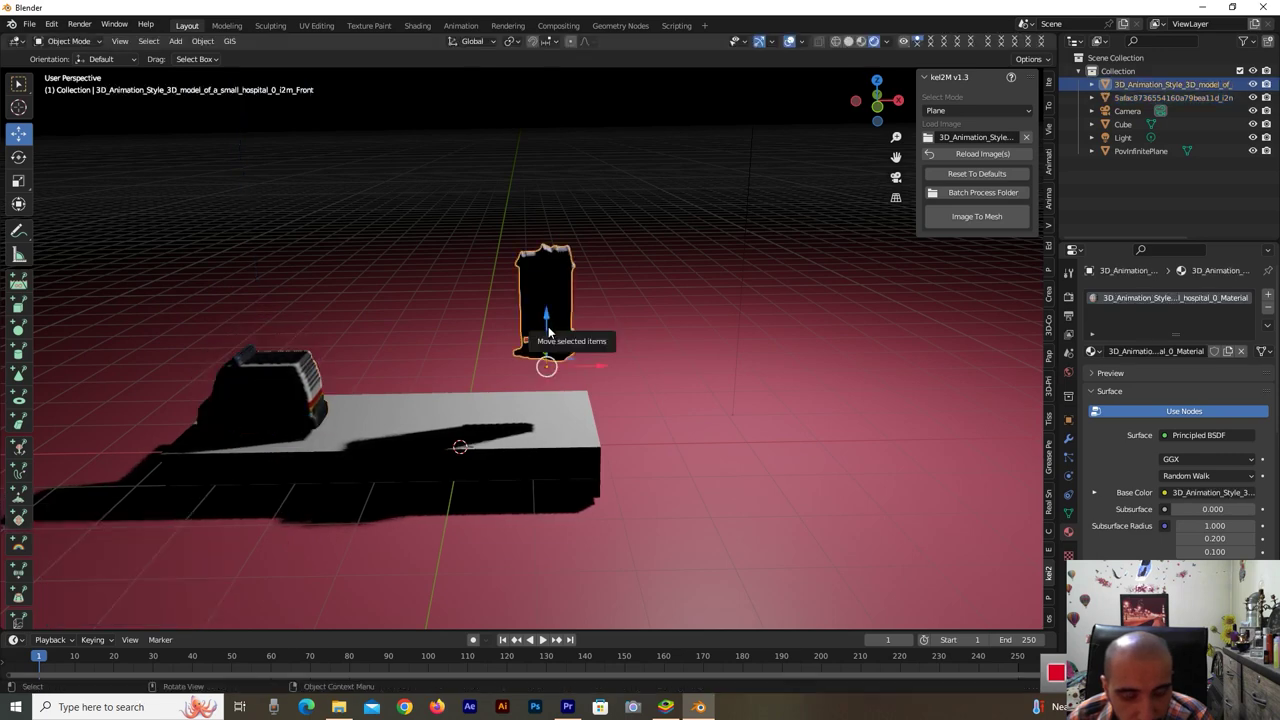
pyautogui.press('s')
pyautogui.click(604, 319)
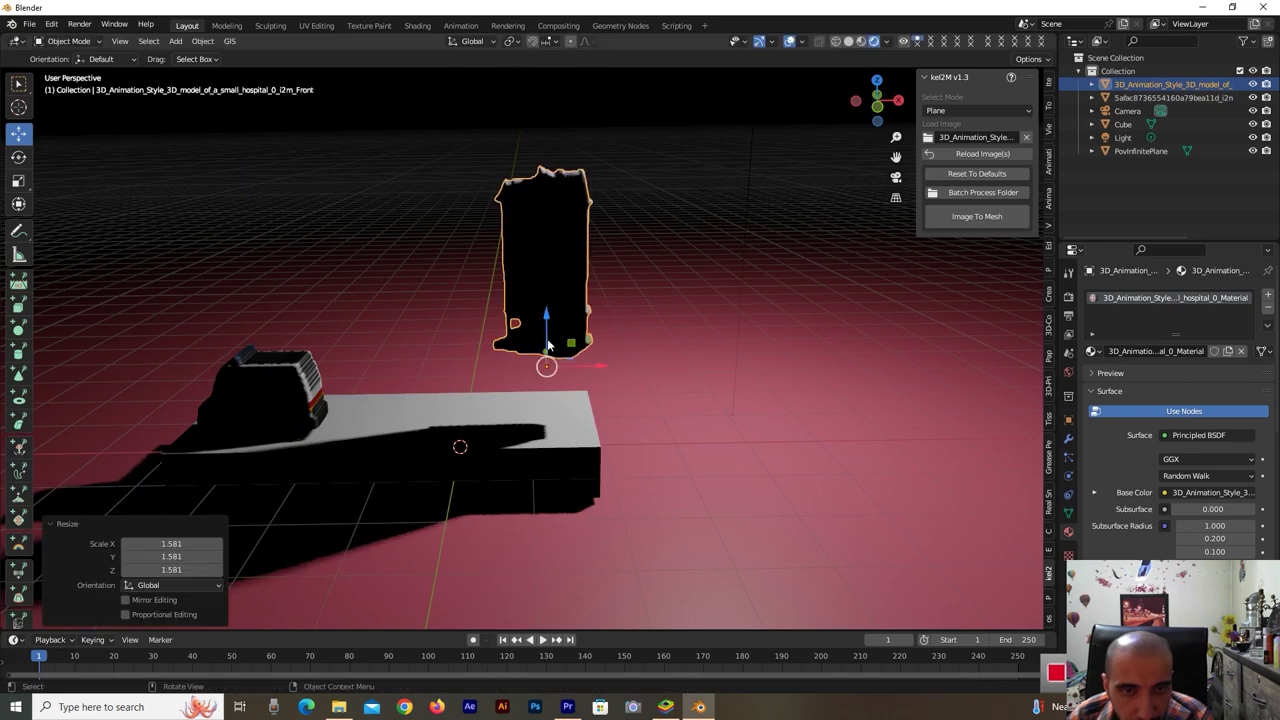
pyautogui.moveTo(590, 367); pyautogui.dragTo(460, 367)
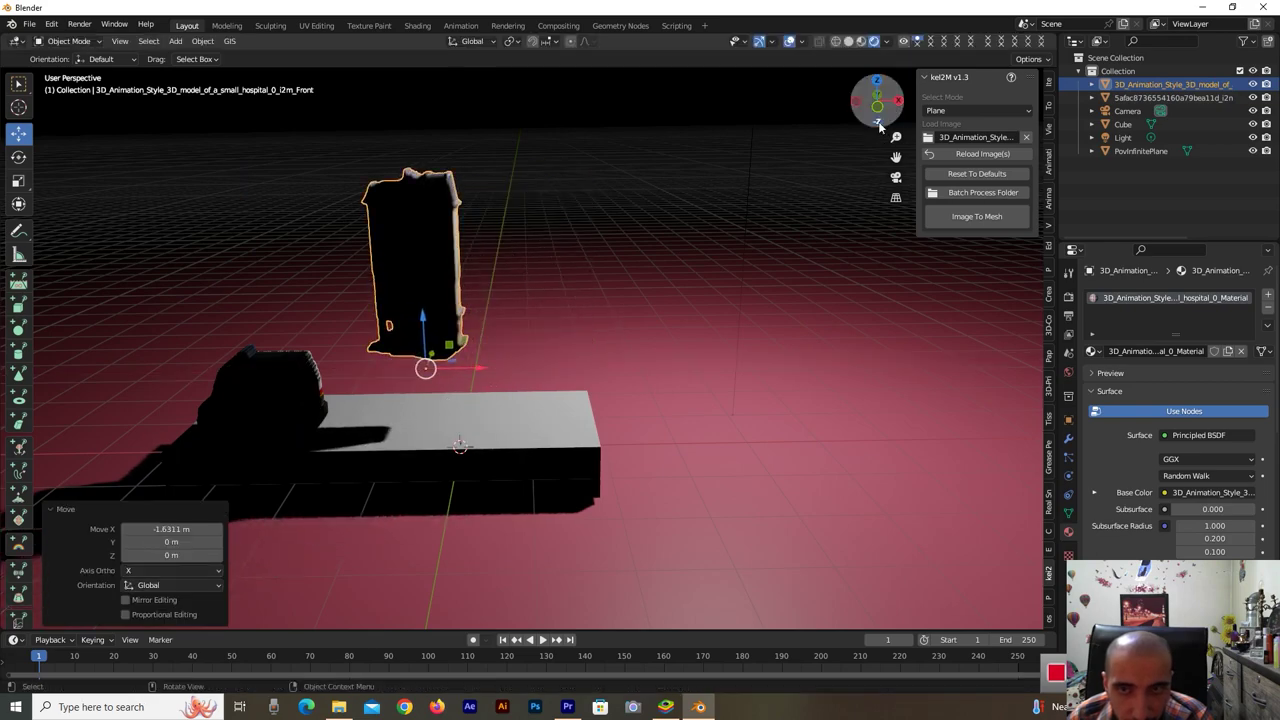
pyautogui.moveTo(880, 126); pyautogui.dragTo(412, 240)
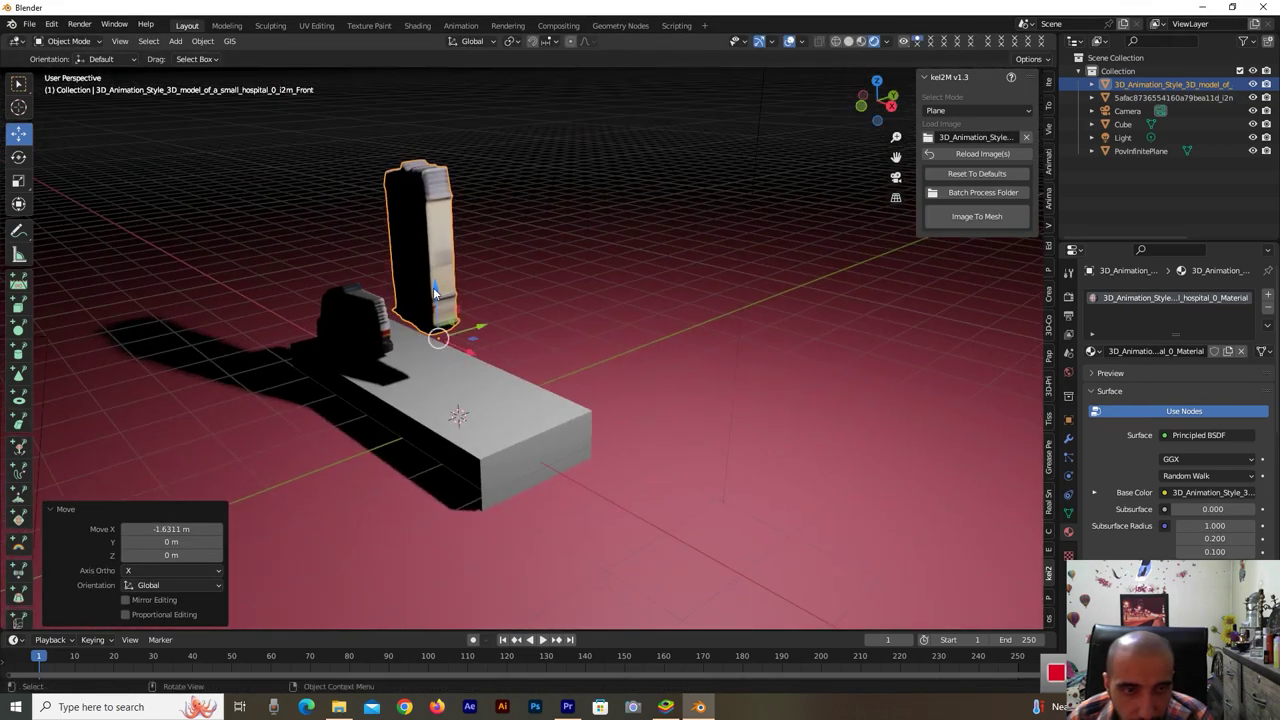
pyautogui.moveTo(433, 292); pyautogui.dragTo(450, 373)
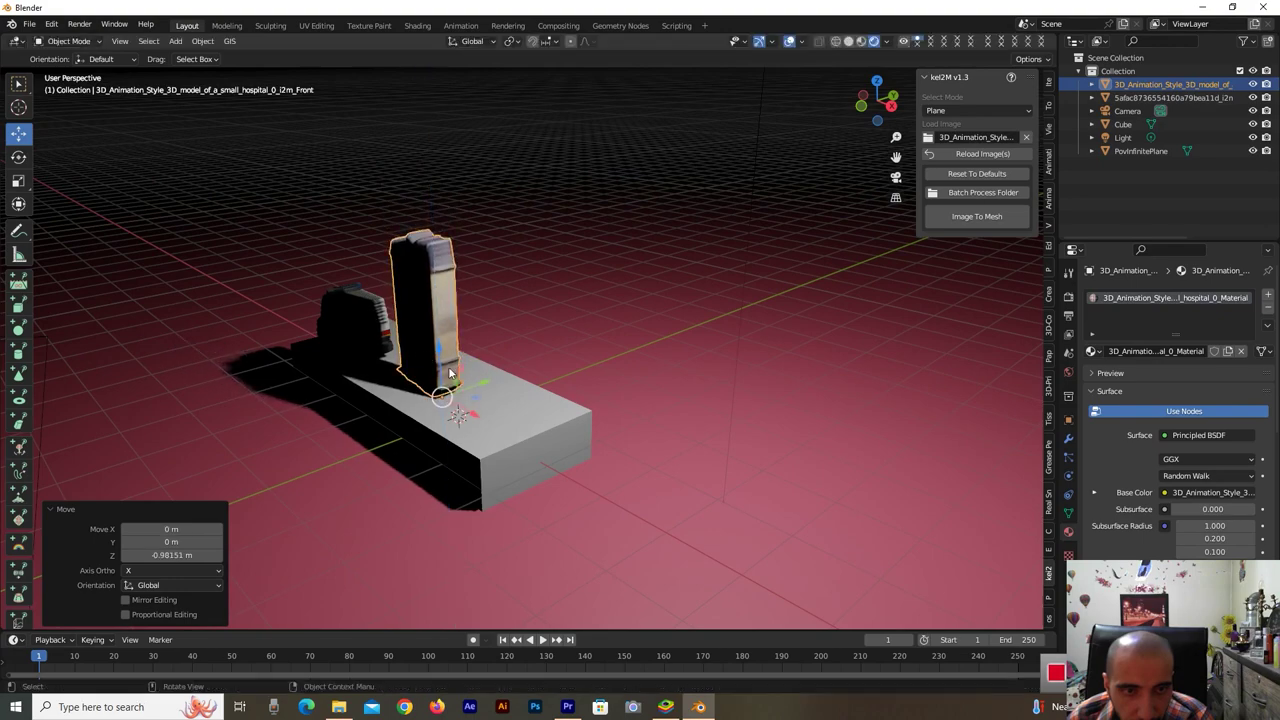
pyautogui.moveTo(481, 384); pyautogui.dragTo(508, 375)
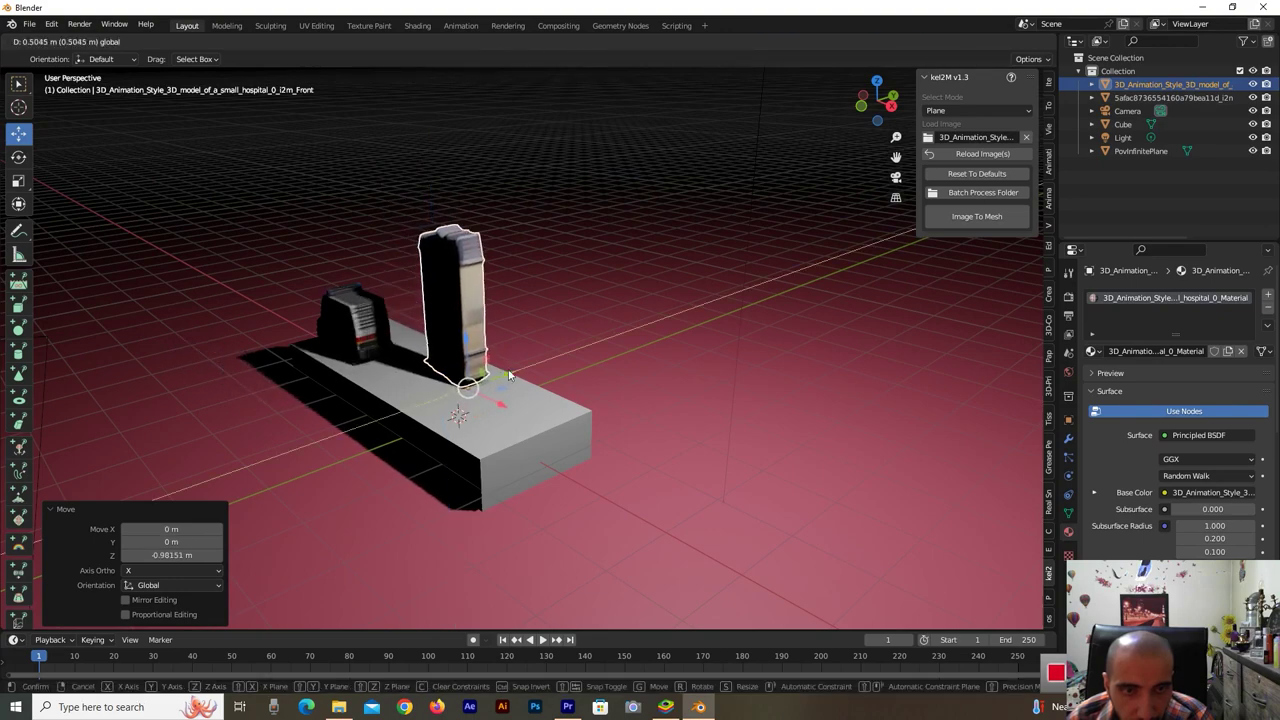
pyautogui.moveTo(872, 104)
pyautogui.mouseDown()
pyautogui.moveTo(880, 70)
pyautogui.moveTo(804, 178)
pyautogui.mouseUp()
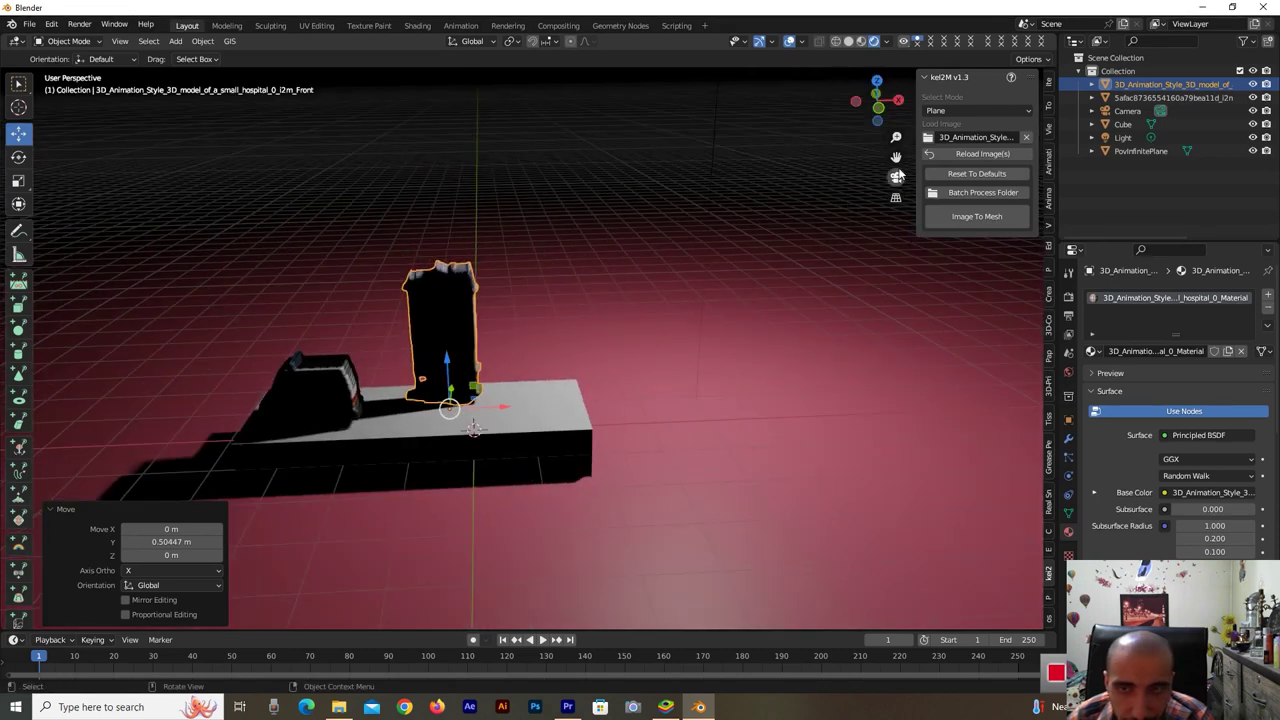
pyautogui.moveTo(896, 157); pyautogui.dragTo(778, 267)
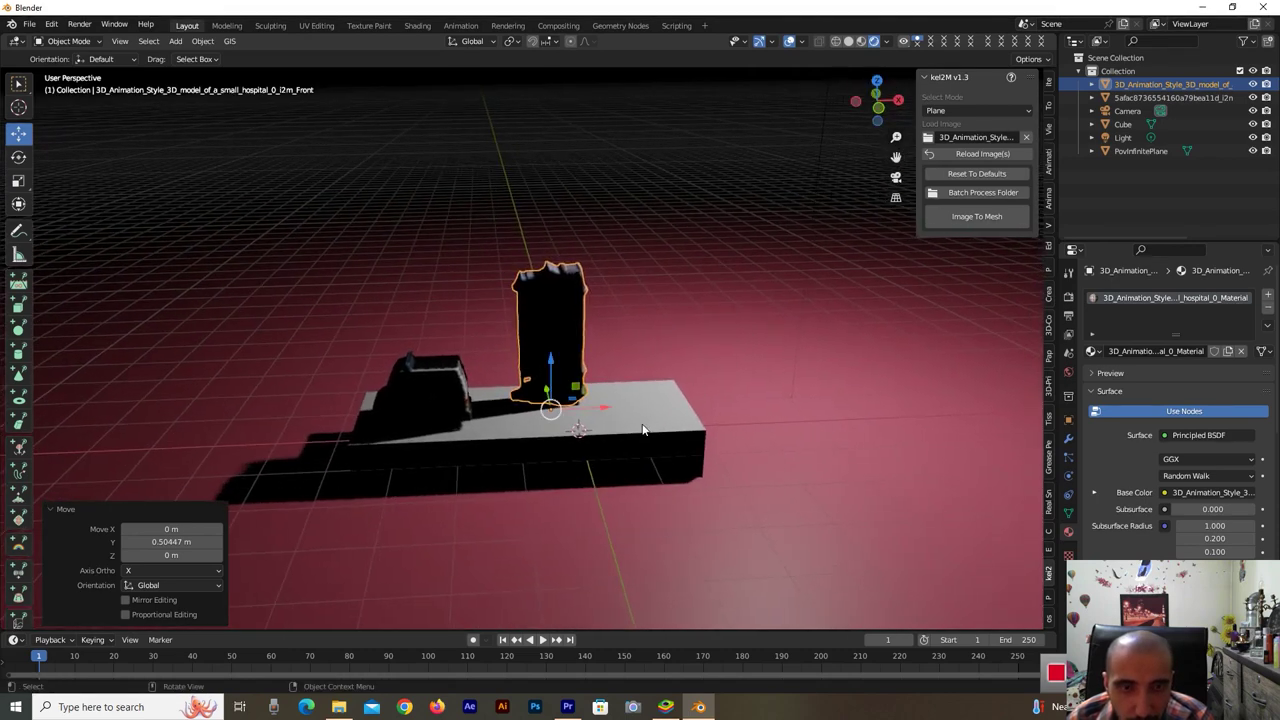
pyautogui.click(643, 430)
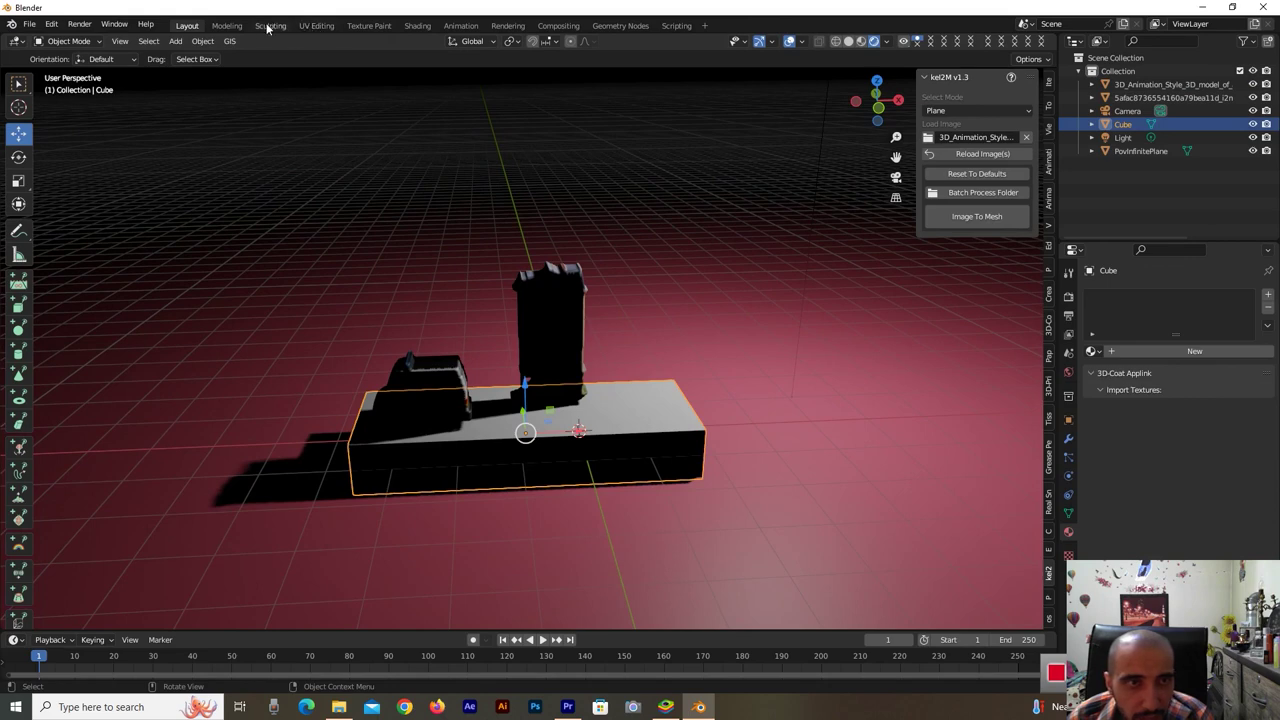
# In Shading, give the slab a new material with a Noise Texture linked to Displacement.
pyautogui.click(416, 25)
pyautogui.click(654, 409)
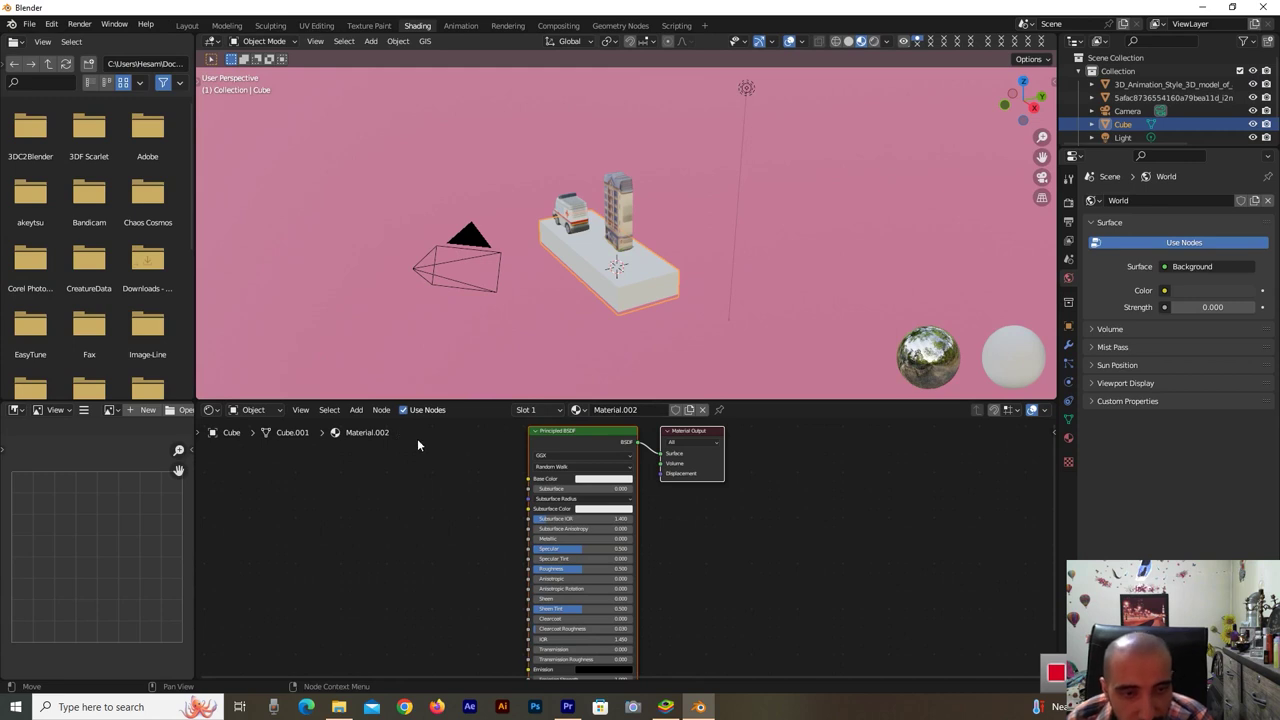
pyautogui.click(358, 411)
pyautogui.moveTo(380, 484)
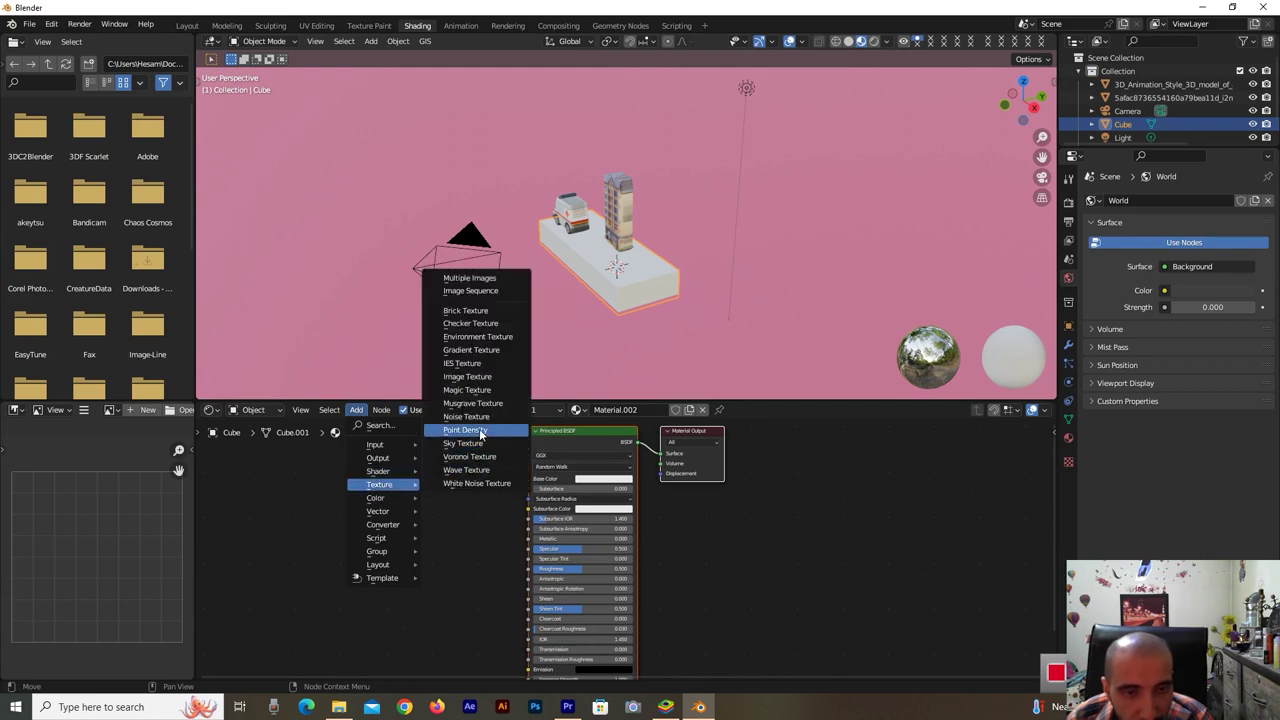
pyautogui.click(482, 417)
pyautogui.click(691, 545)
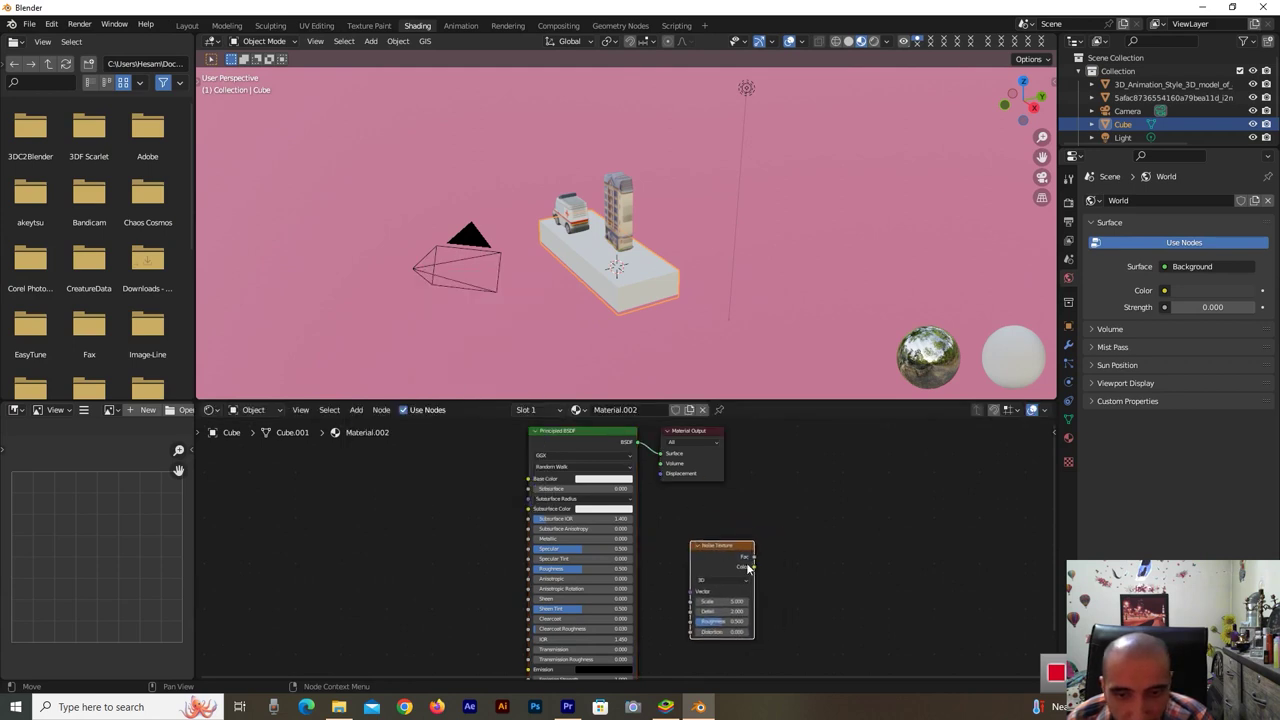
pyautogui.moveTo(754, 566); pyautogui.dragTo(666, 478)
# Set the noise Scale to 248 and darken the base colour almost to black.
pyautogui.click(718, 601)
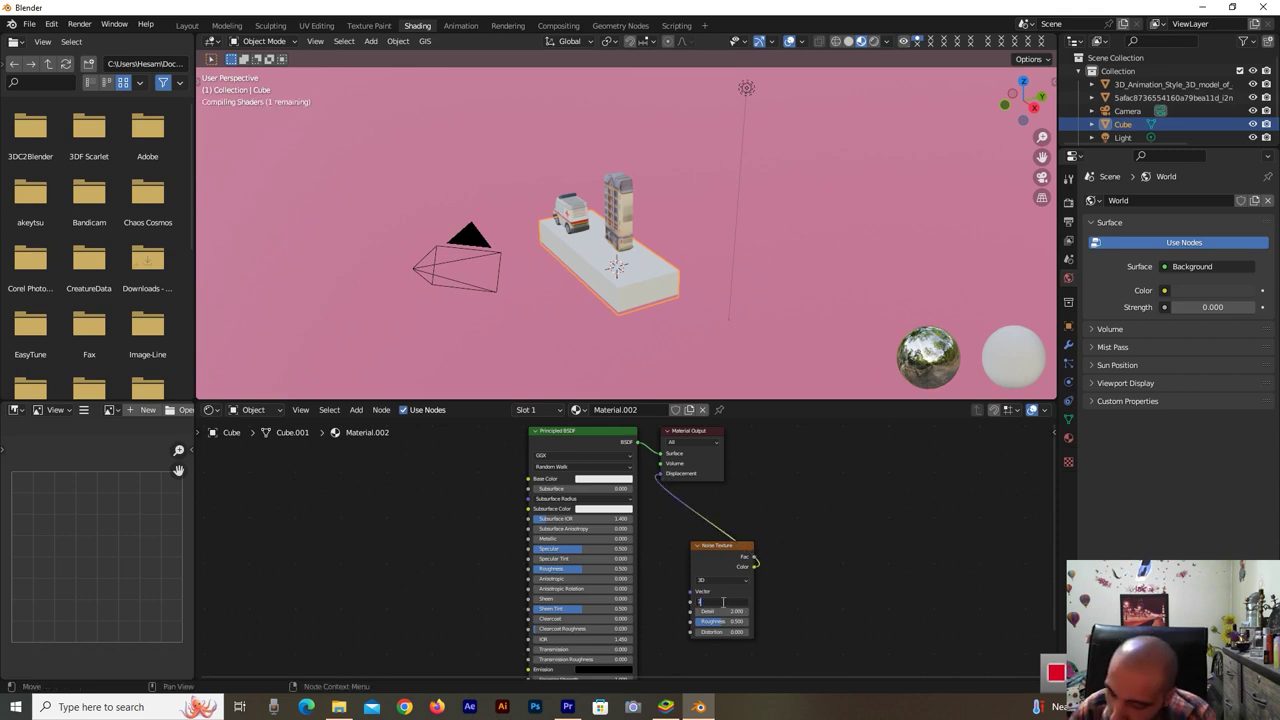
pyautogui.write('248')
pyautogui.press('Return')
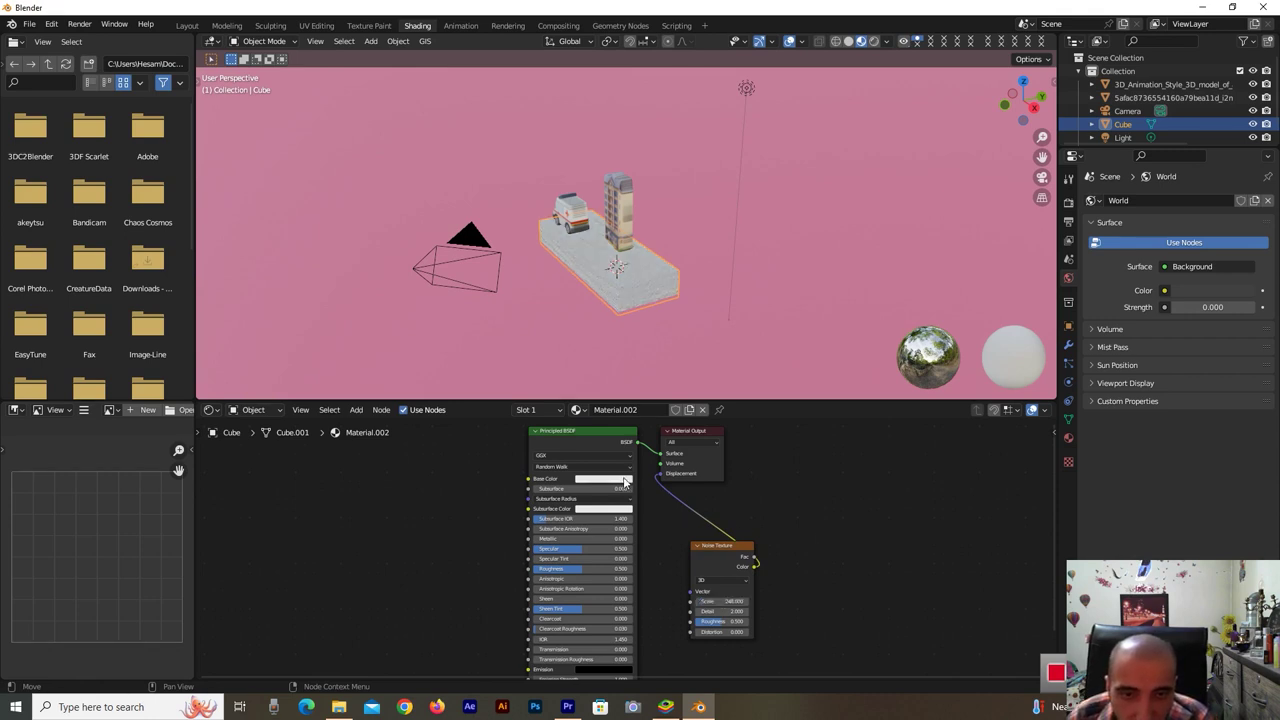
pyautogui.click(628, 479)
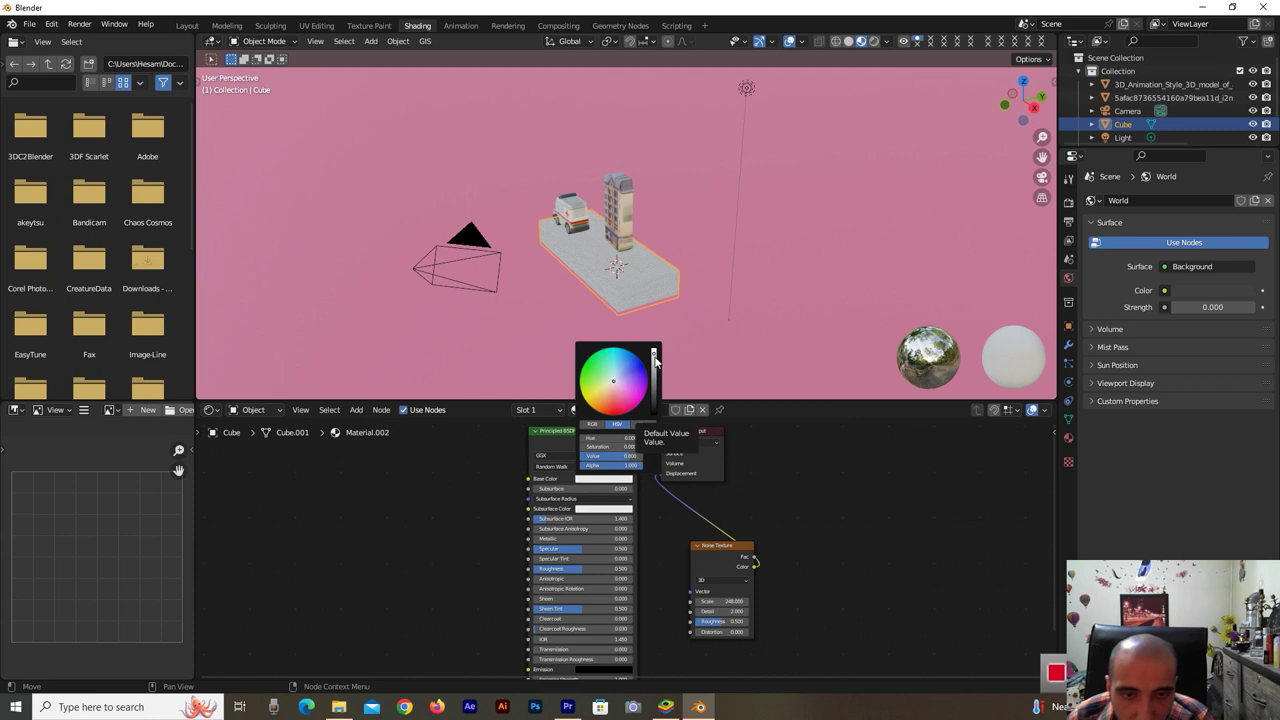
pyautogui.moveTo(654, 356); pyautogui.dragTo(654, 414)
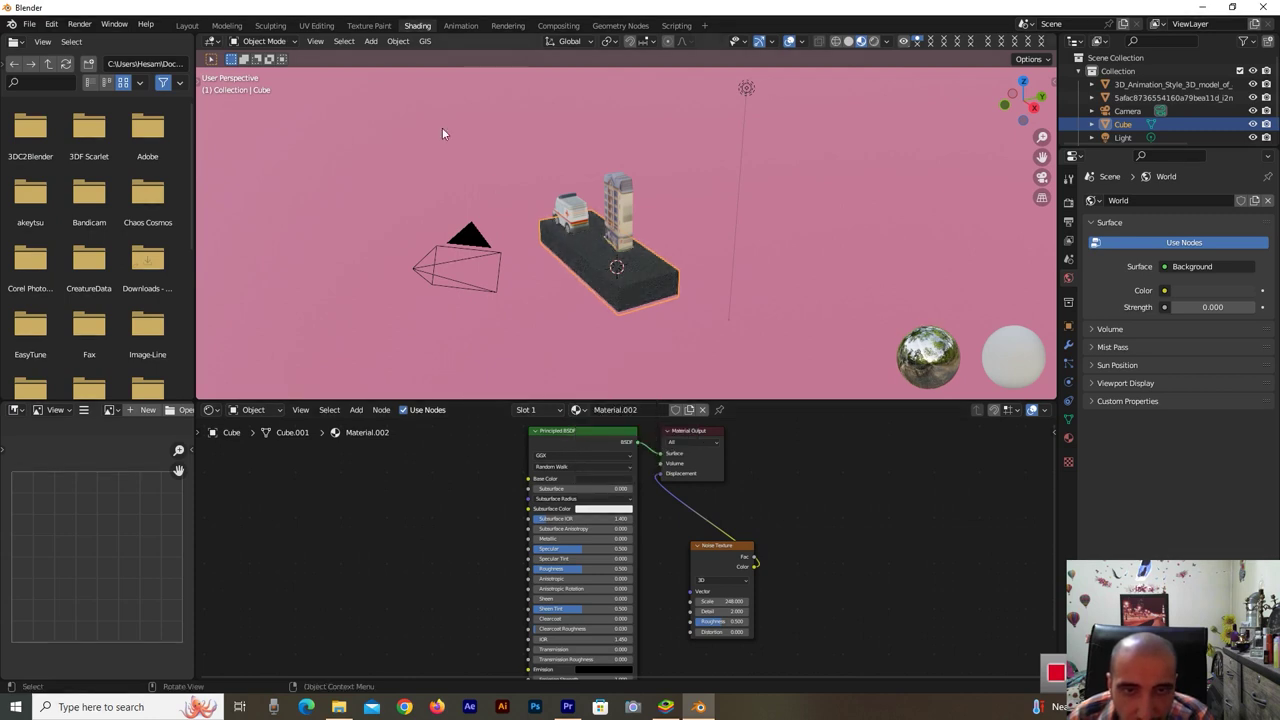
pyautogui.click(188, 27)
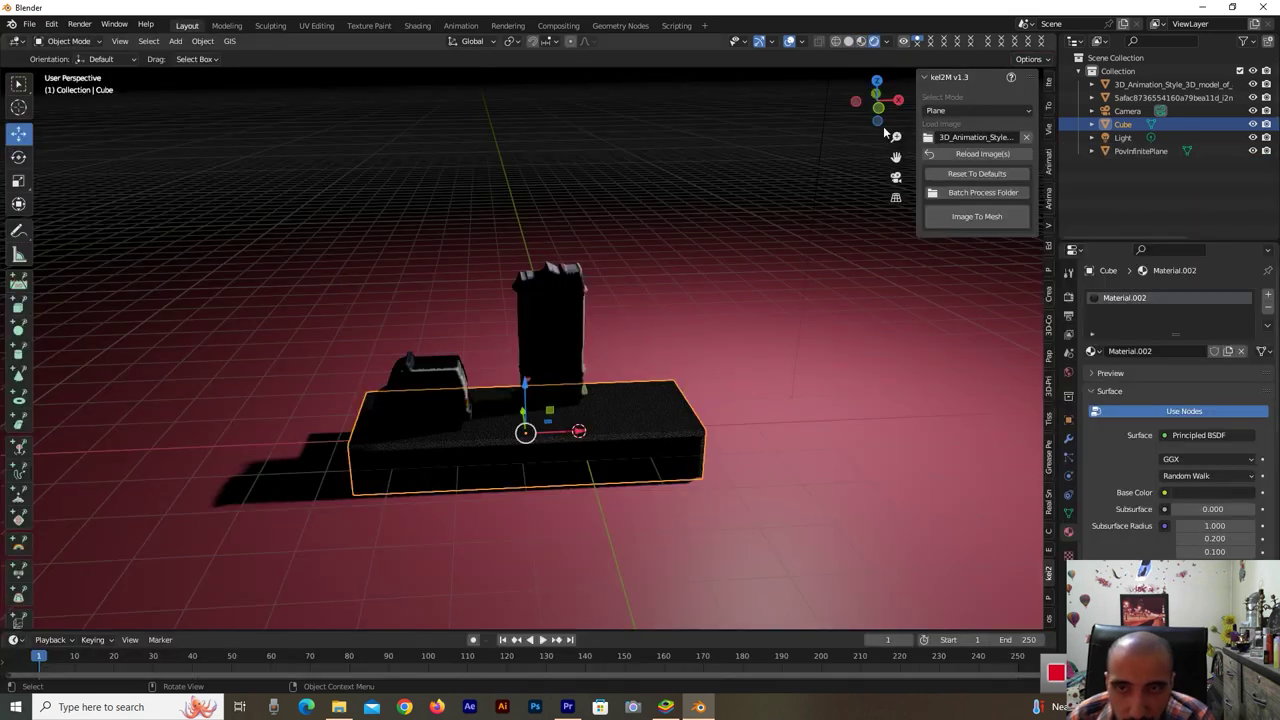
# Add an area light, raise it high above the slab and scale it to about 9.955.
pyautogui.moveTo(873, 122); pyautogui.dragTo(860, 125)
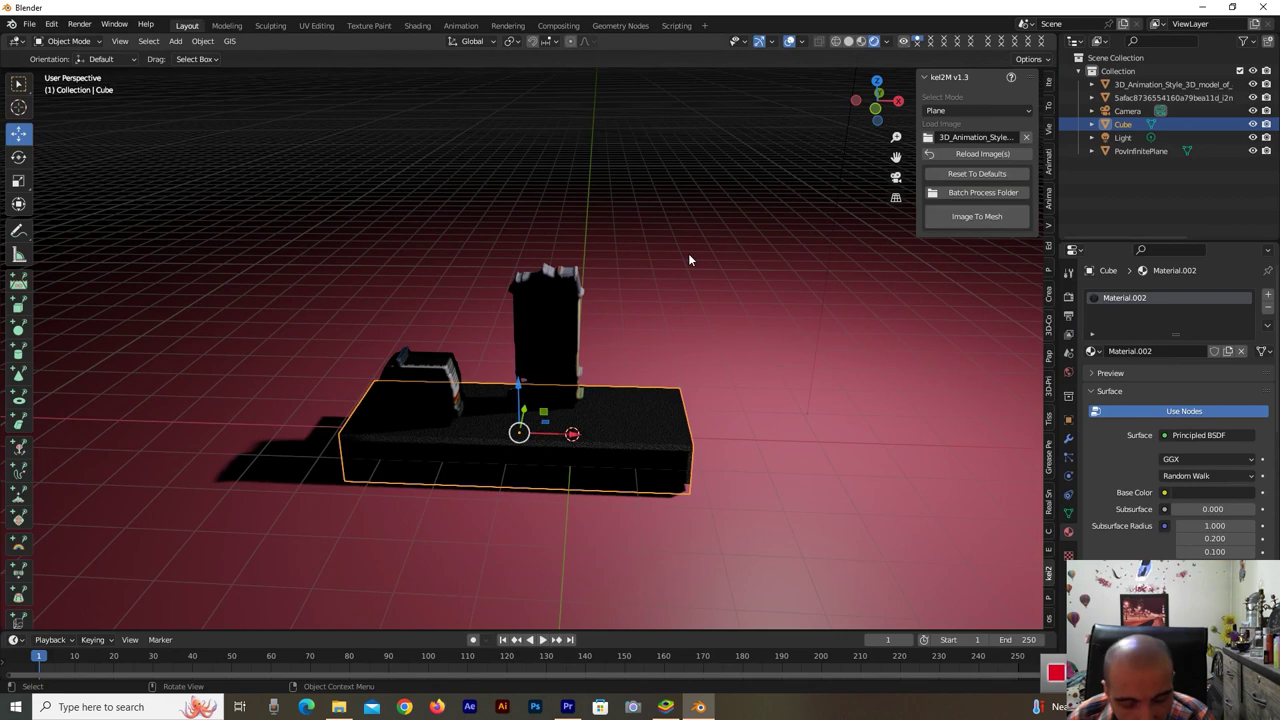
pyautogui.hotkey('shift', 'a')
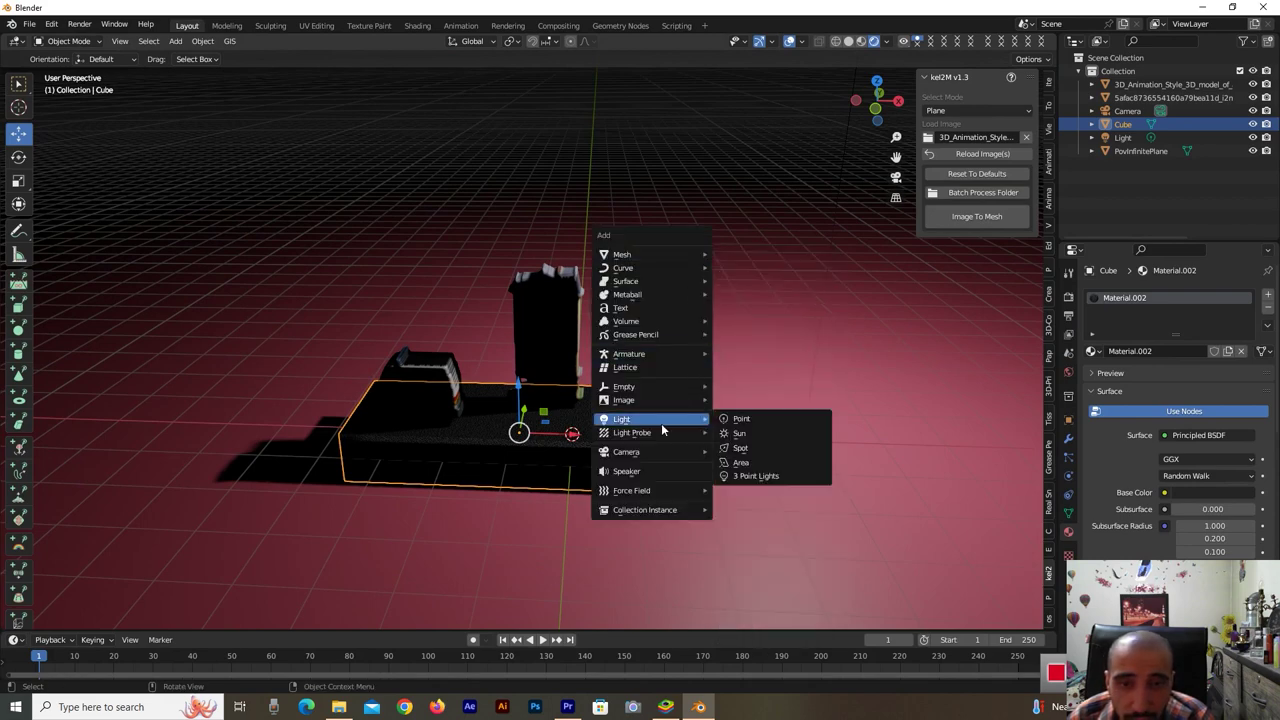
pyautogui.click(751, 464)
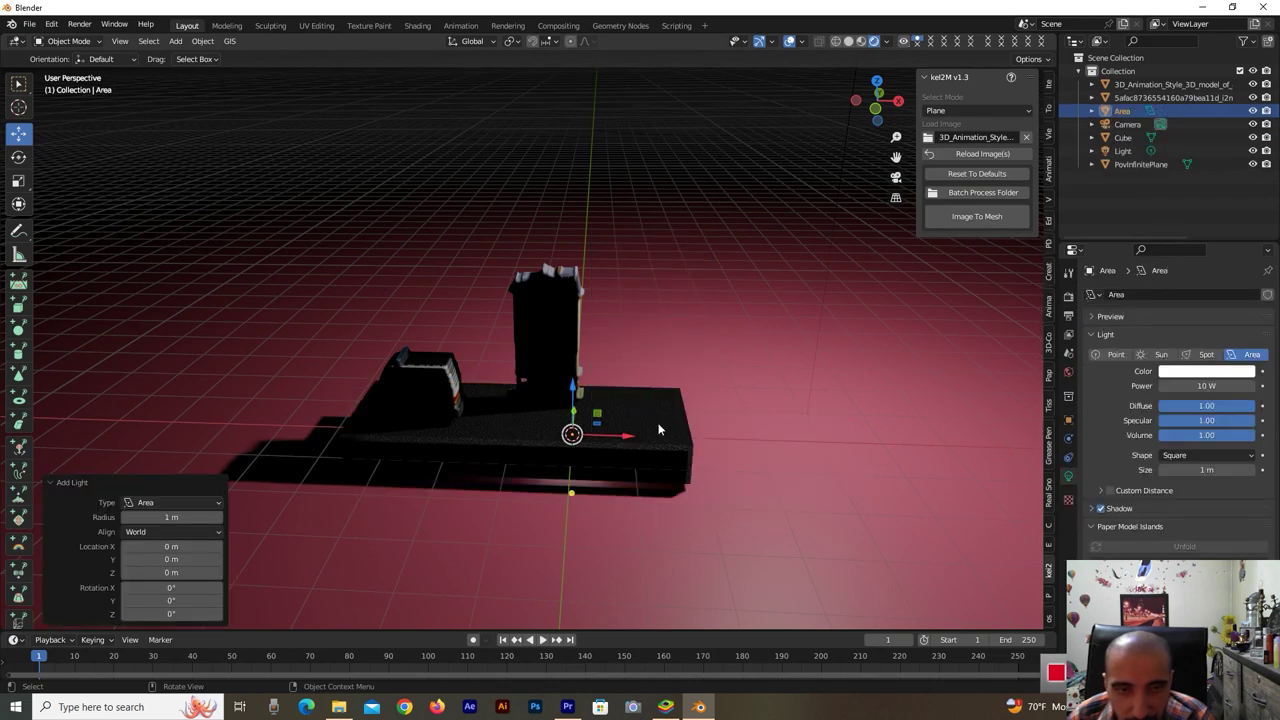
pyautogui.moveTo(575, 400); pyautogui.dragTo(577, 125)
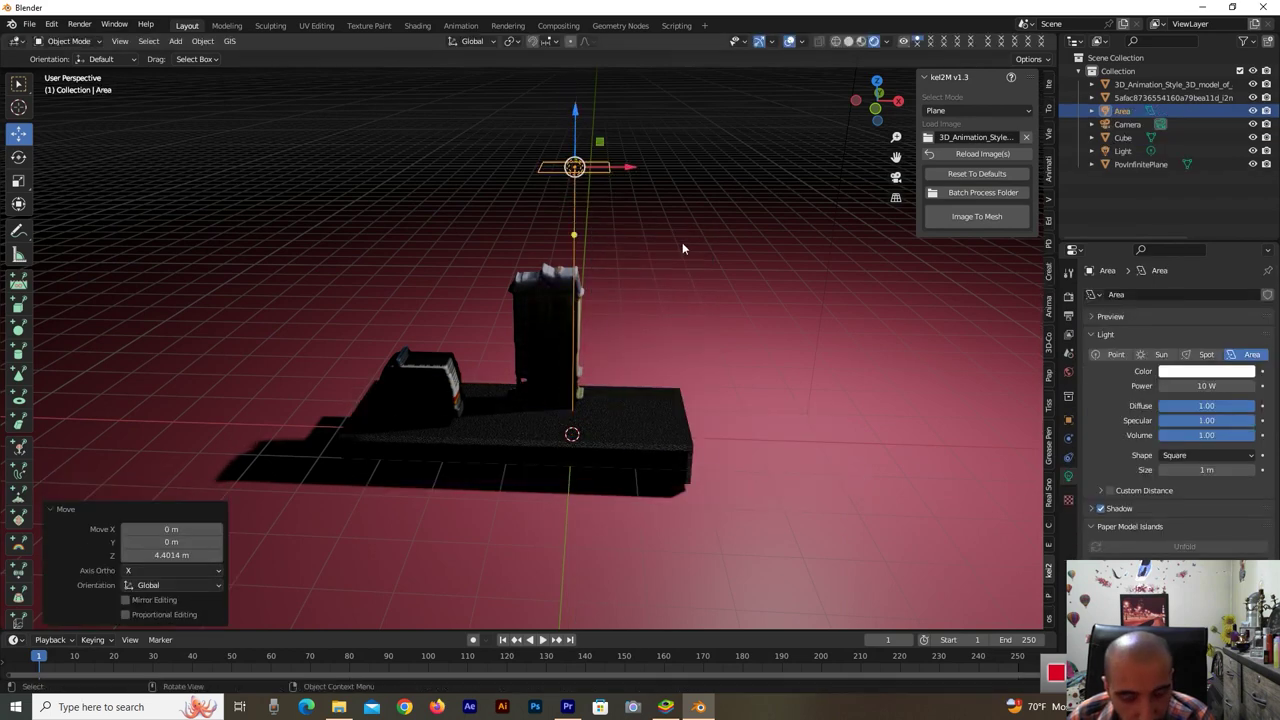
pyautogui.press('s')
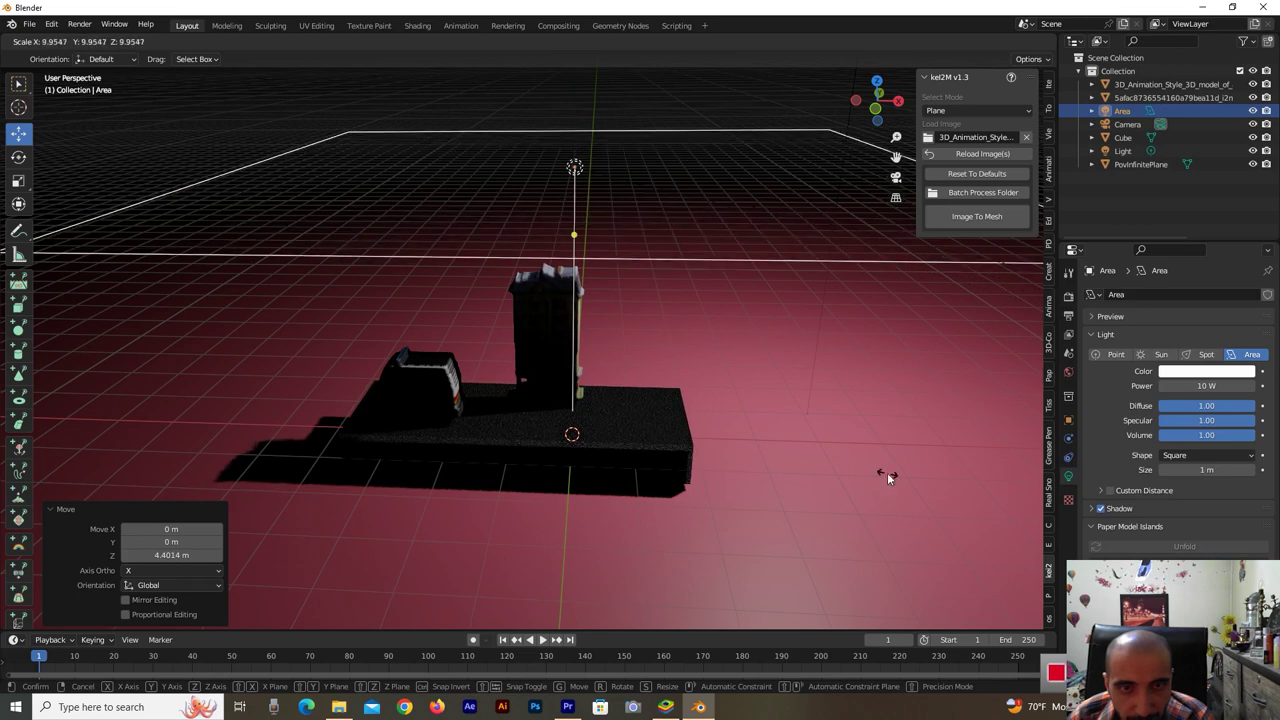
pyautogui.click(887, 472)
# Set the area light's power to 300 W and duplicate it in place.
pyautogui.click(1182, 388)
pyautogui.write('200')
pyautogui.press('Return')
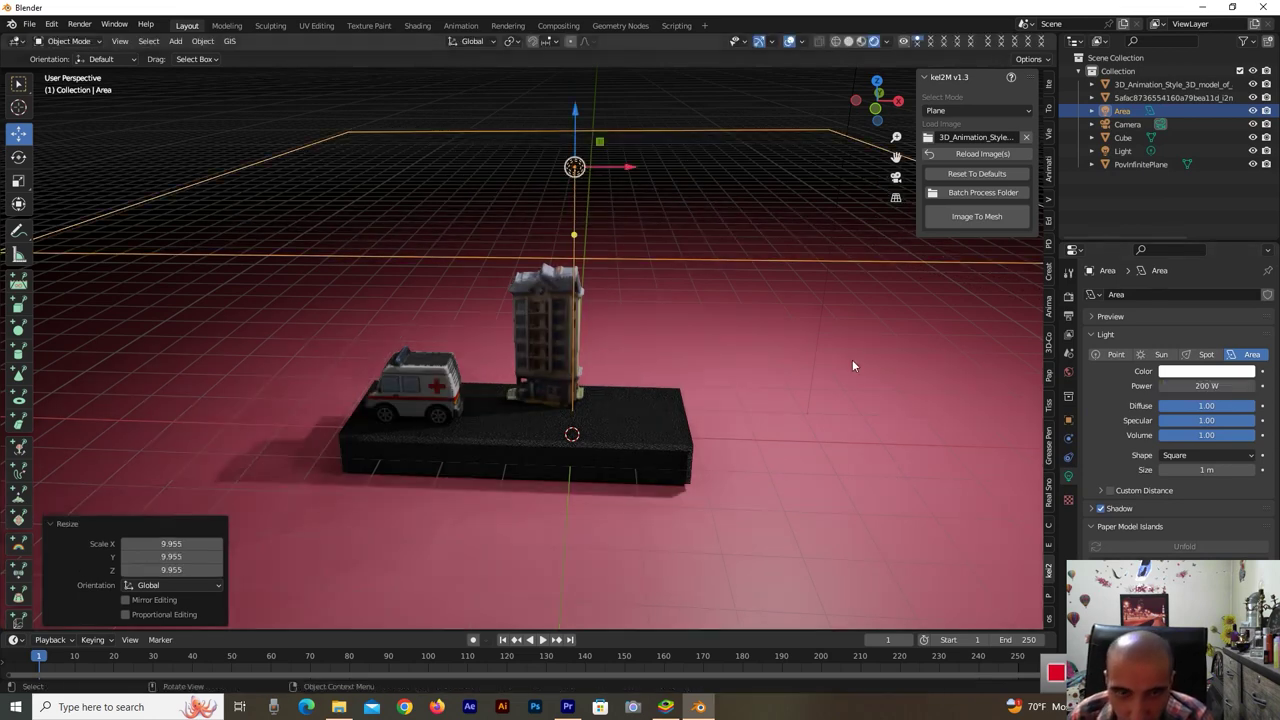
pyautogui.click(1193, 388)
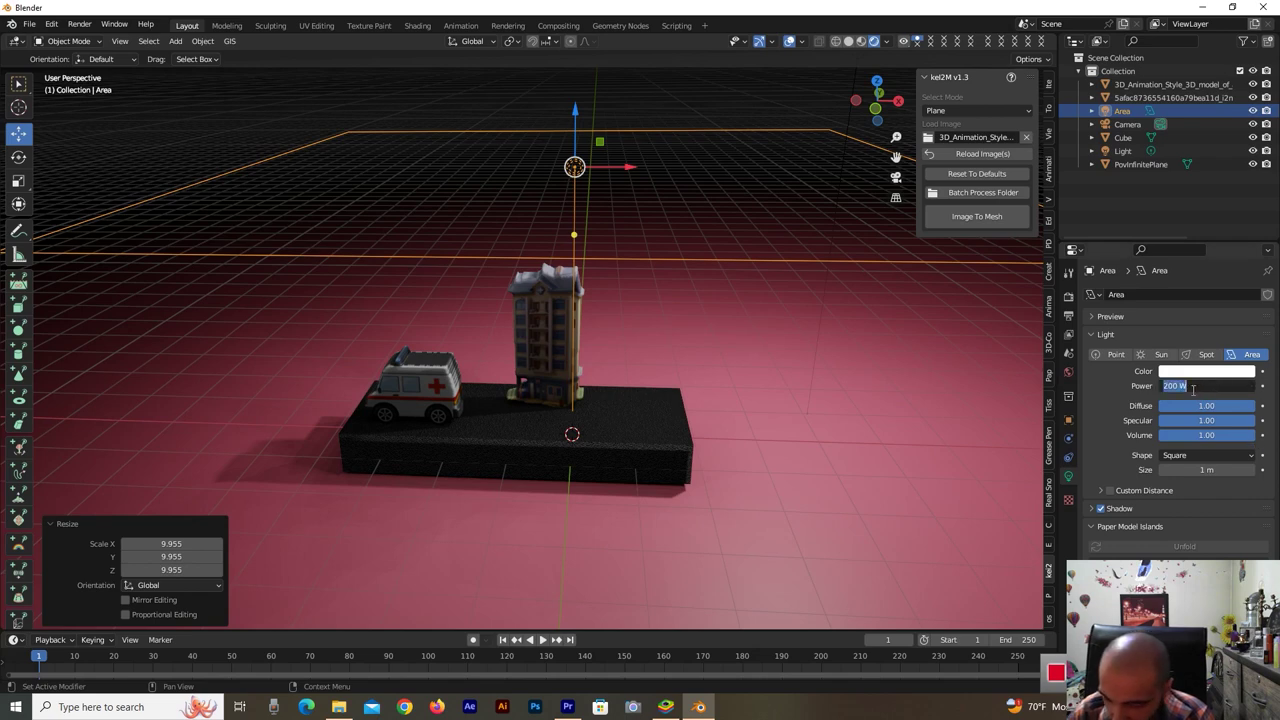
pyautogui.write('300')
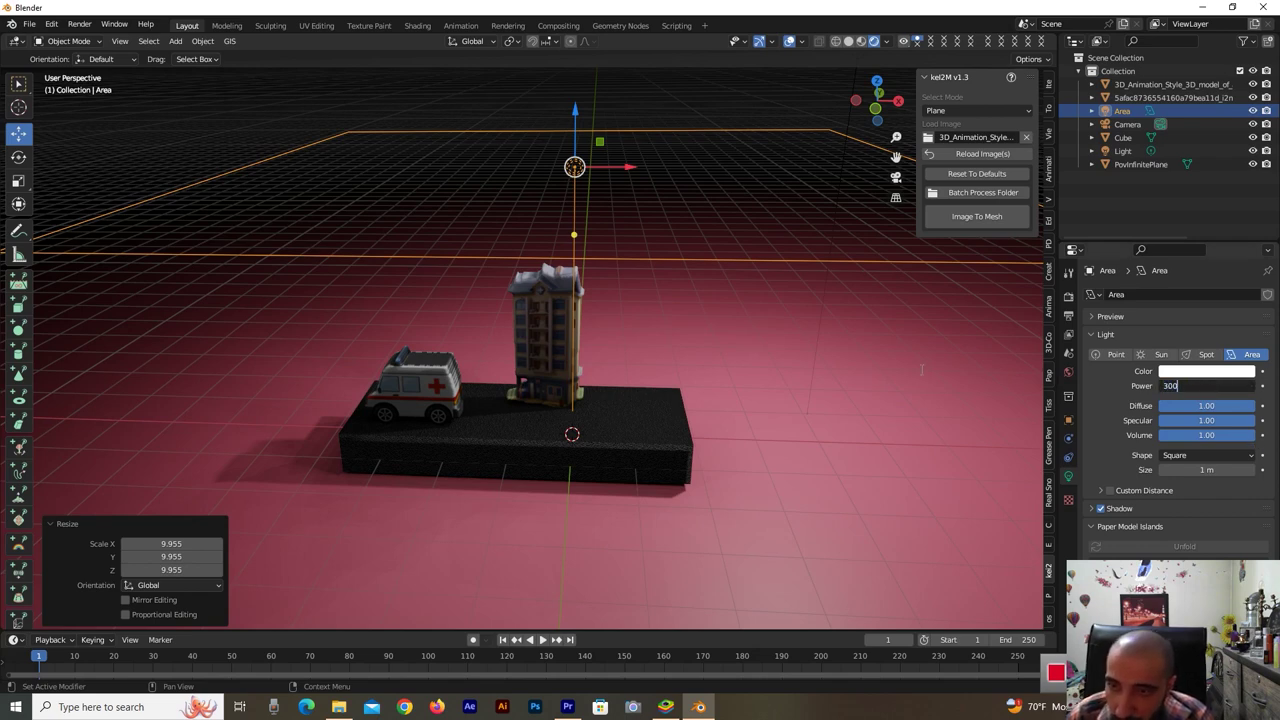
pyautogui.press('Return')
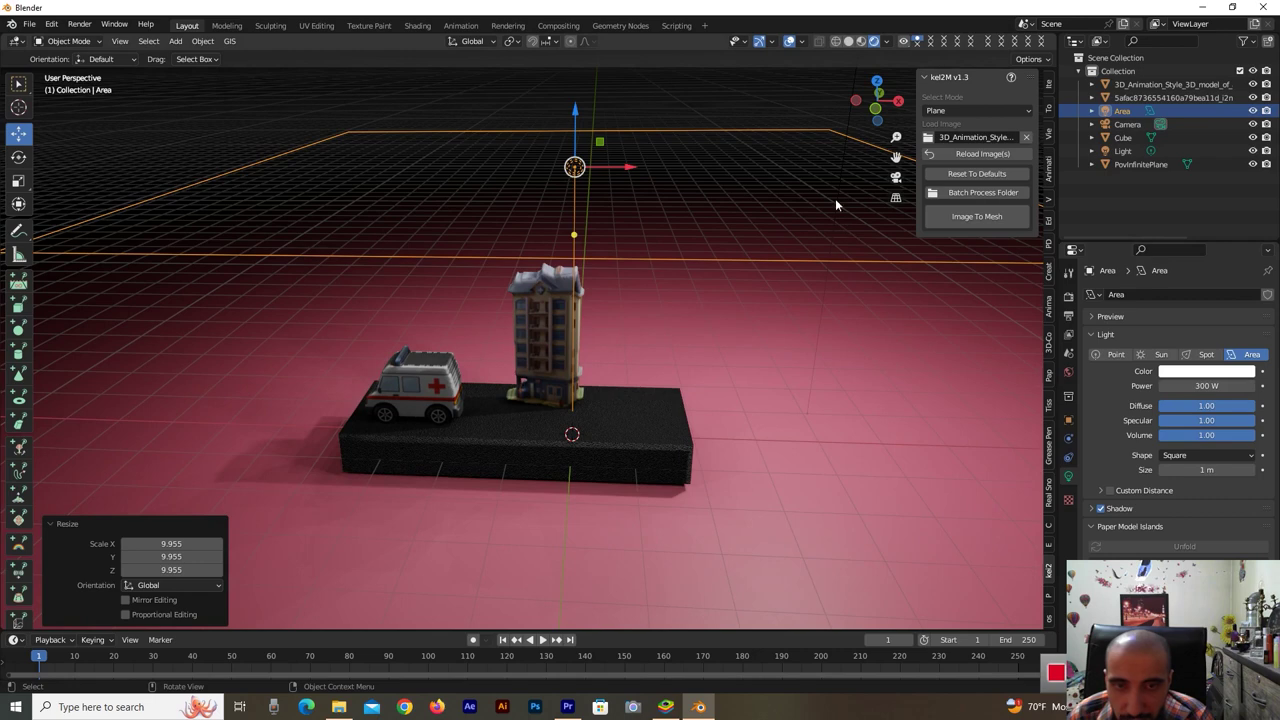
pyautogui.hotkey('shift', 'd')
pyautogui.rightClick(672, 210)
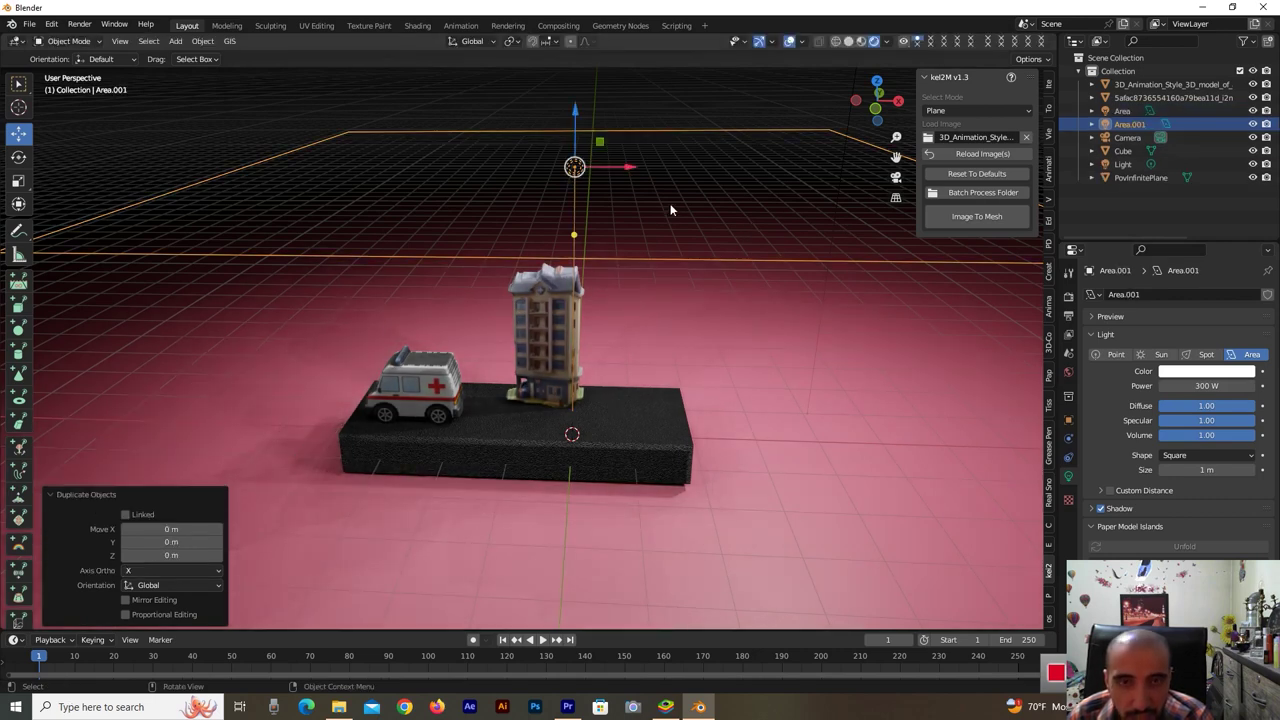
# Move the first light copy left, then add more copies and place one on the right.
pyautogui.moveTo(617, 168); pyautogui.dragTo(311, 214)
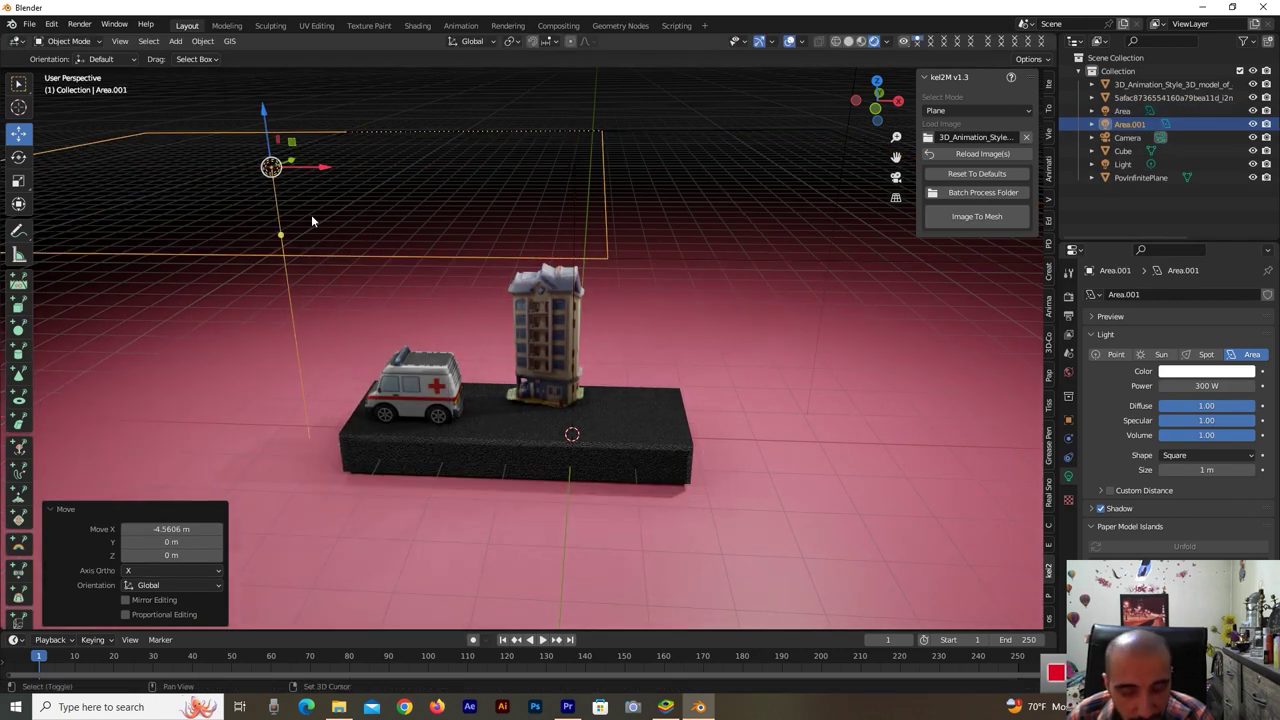
pyautogui.hotkey('shift', 'd')
pyautogui.rightClick(311, 207)
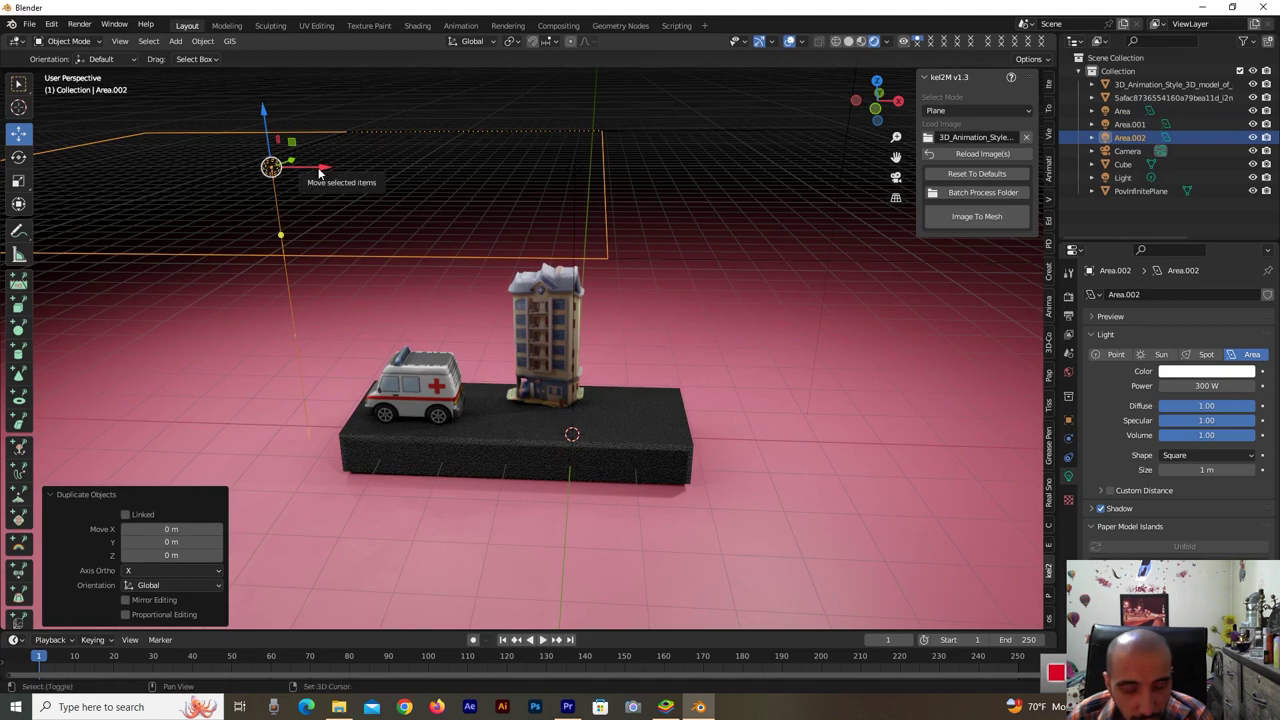
pyautogui.hotkey('shift', 'd')
pyautogui.rightClick(318, 168)
pyautogui.moveTo(322, 168); pyautogui.dragTo(655, 244)
pyautogui.click(822, 284)
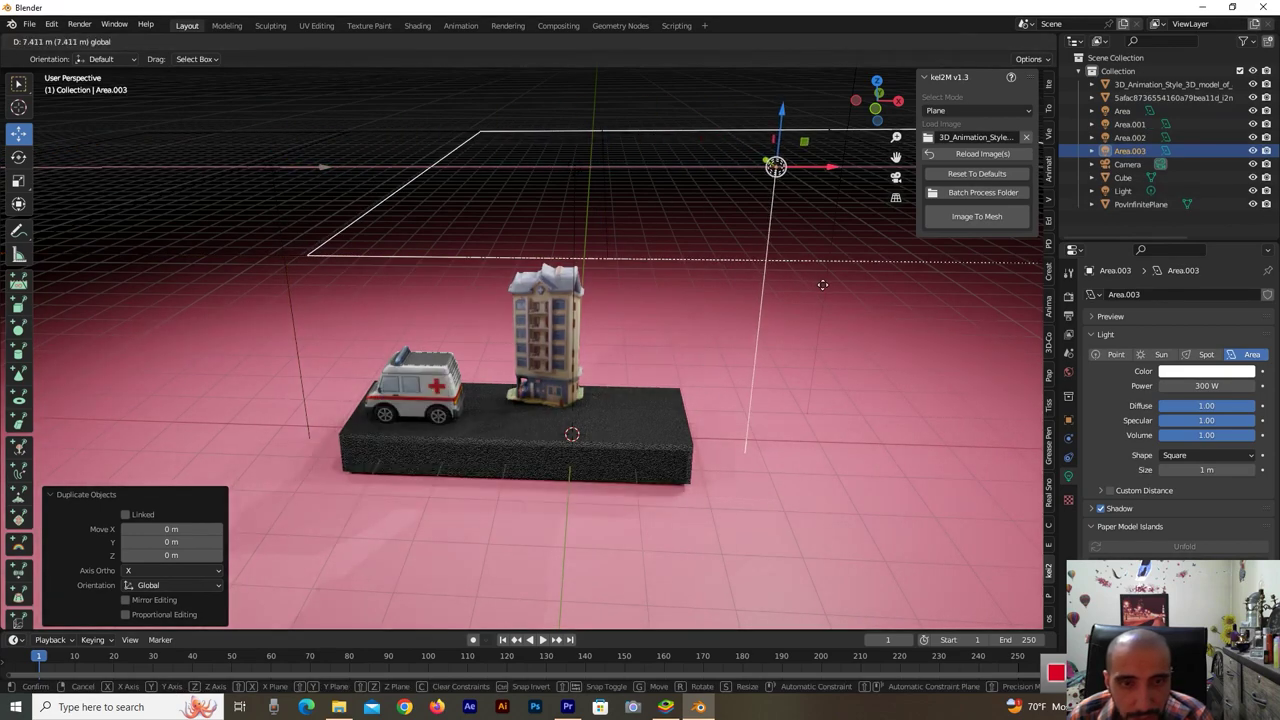
pyautogui.hotkey('shift', 'd')
pyautogui.rightClick(822, 284)
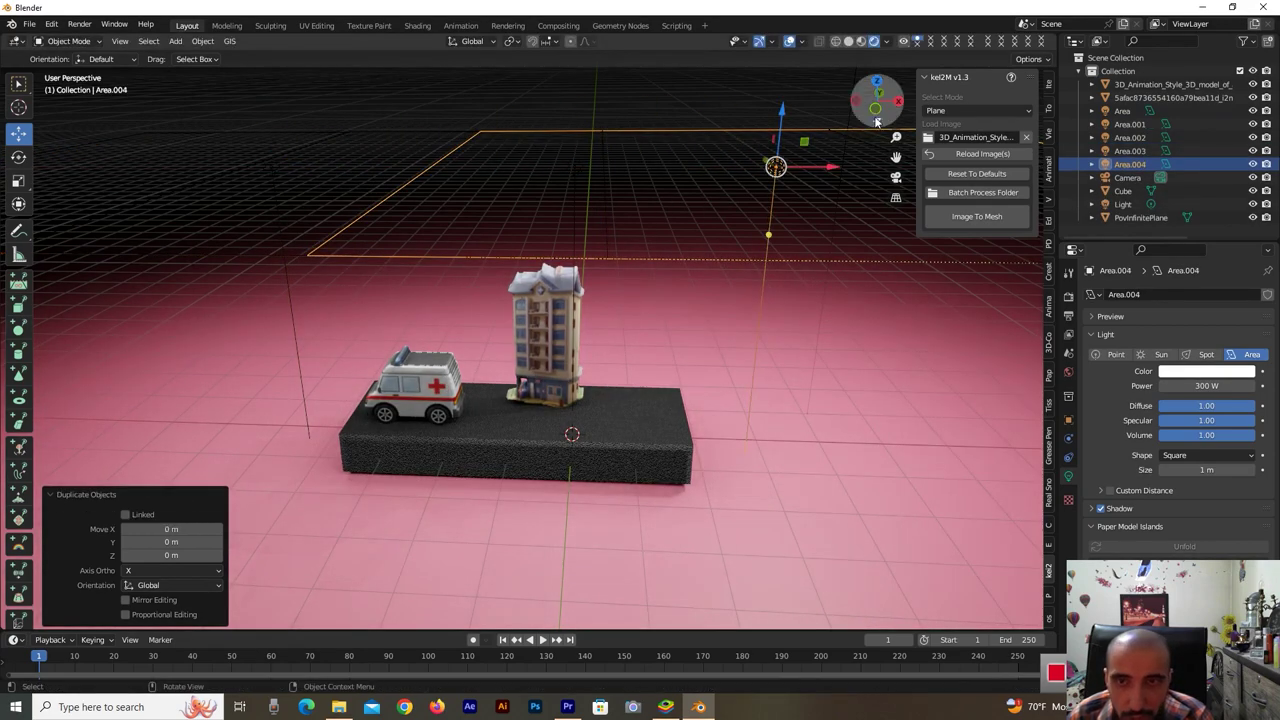
# Place Area.004 beside the slab at X -3.43 m and another copy at Y 7.28 m.
pyautogui.moveTo(876, 108); pyautogui.dragTo(814, 183)
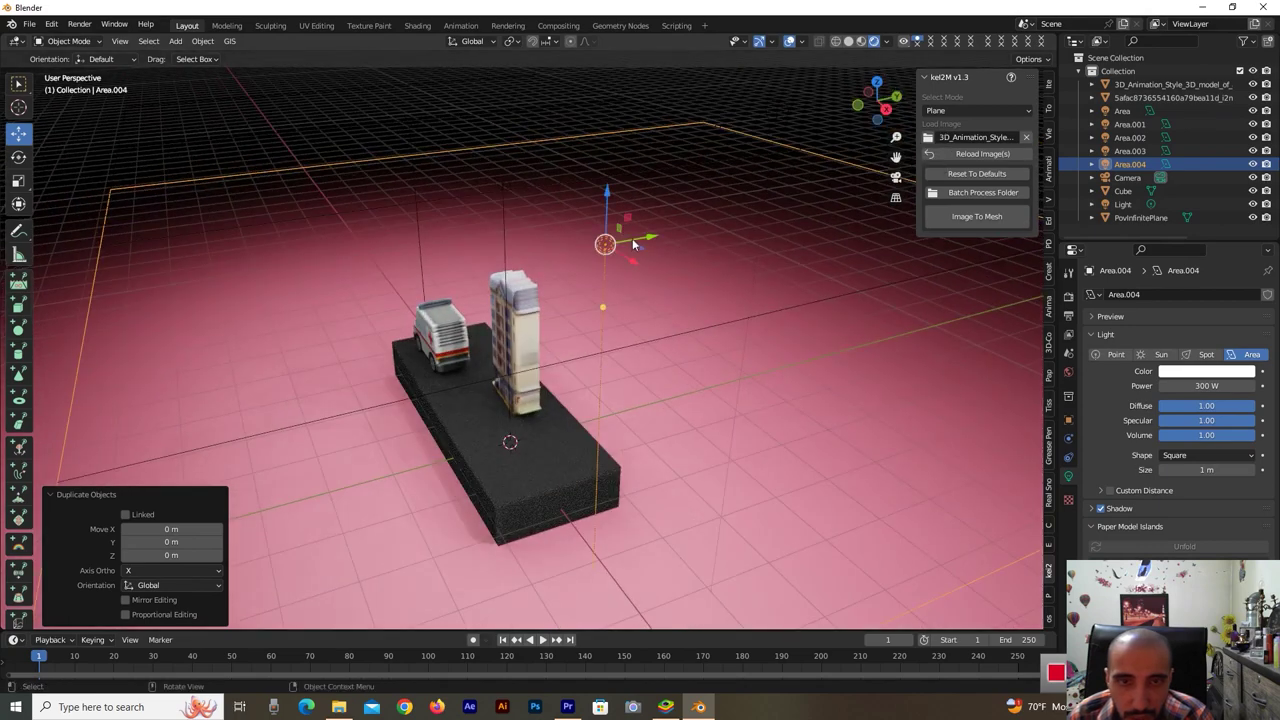
pyautogui.moveTo(645, 238); pyautogui.dragTo(277, 337)
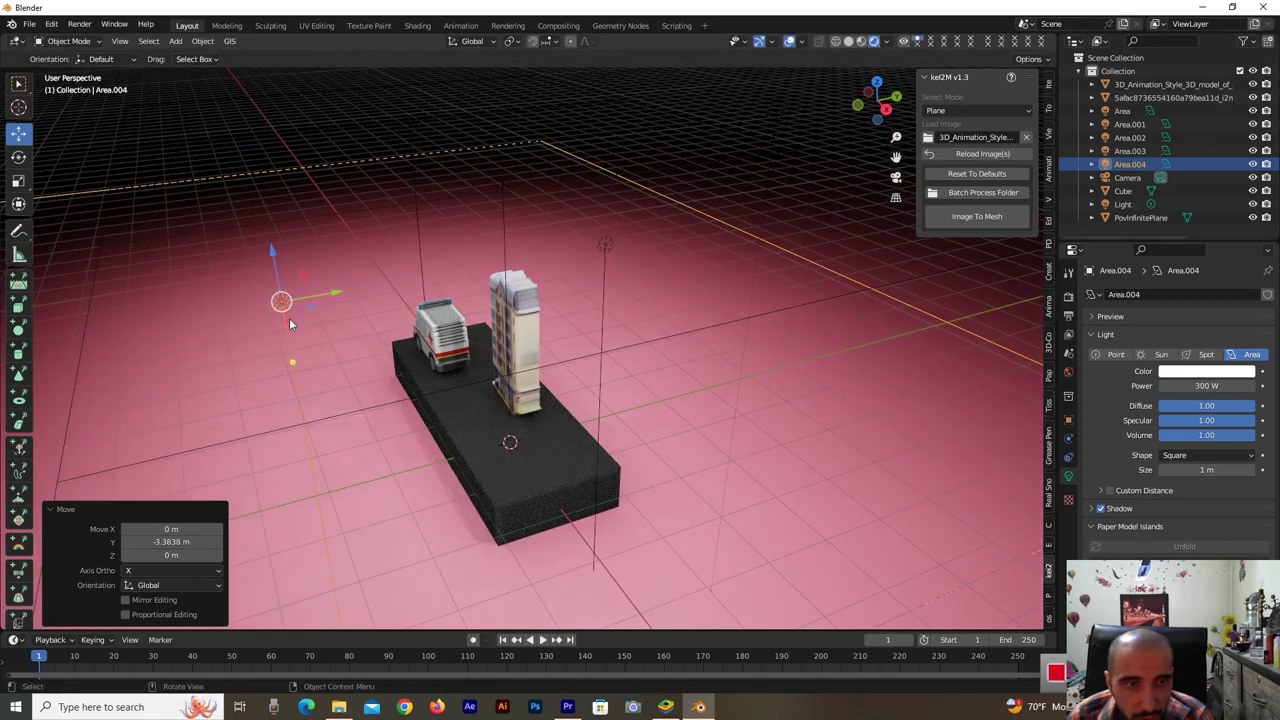
pyautogui.press('g')
pyautogui.press('x')
pyautogui.click(198, 250)
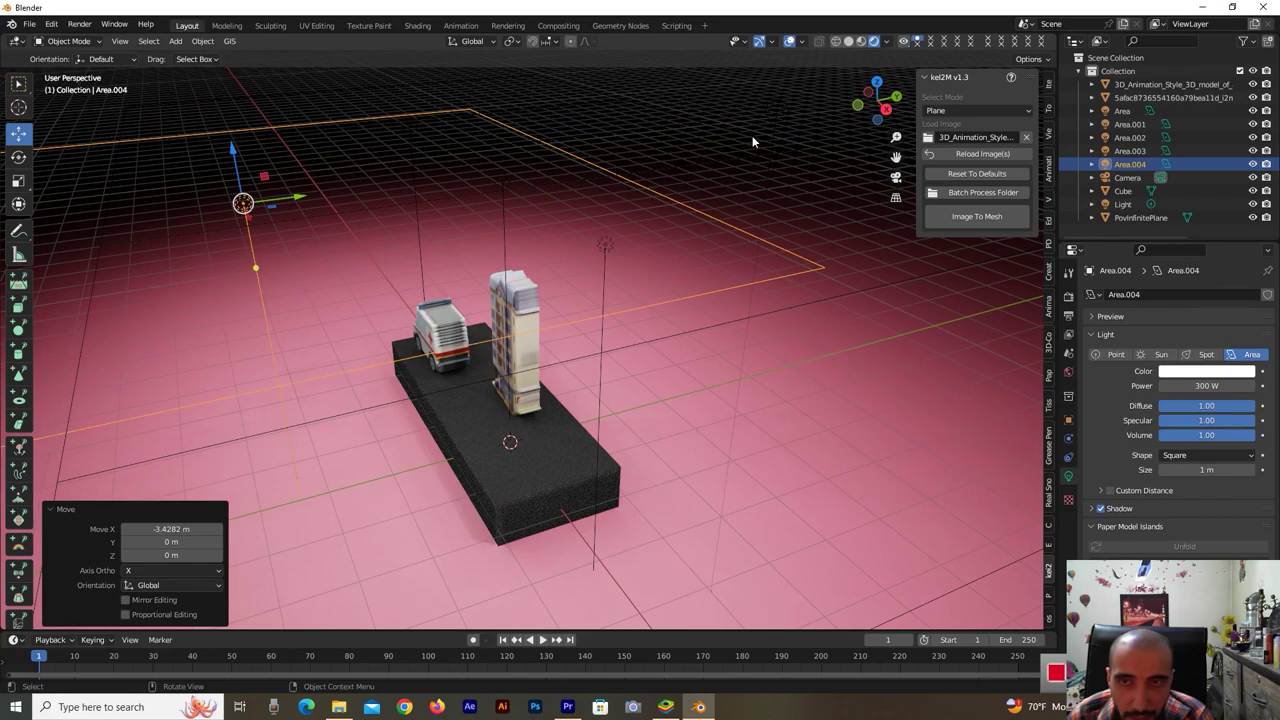
pyautogui.moveTo(880, 104); pyautogui.dragTo(876, 92)
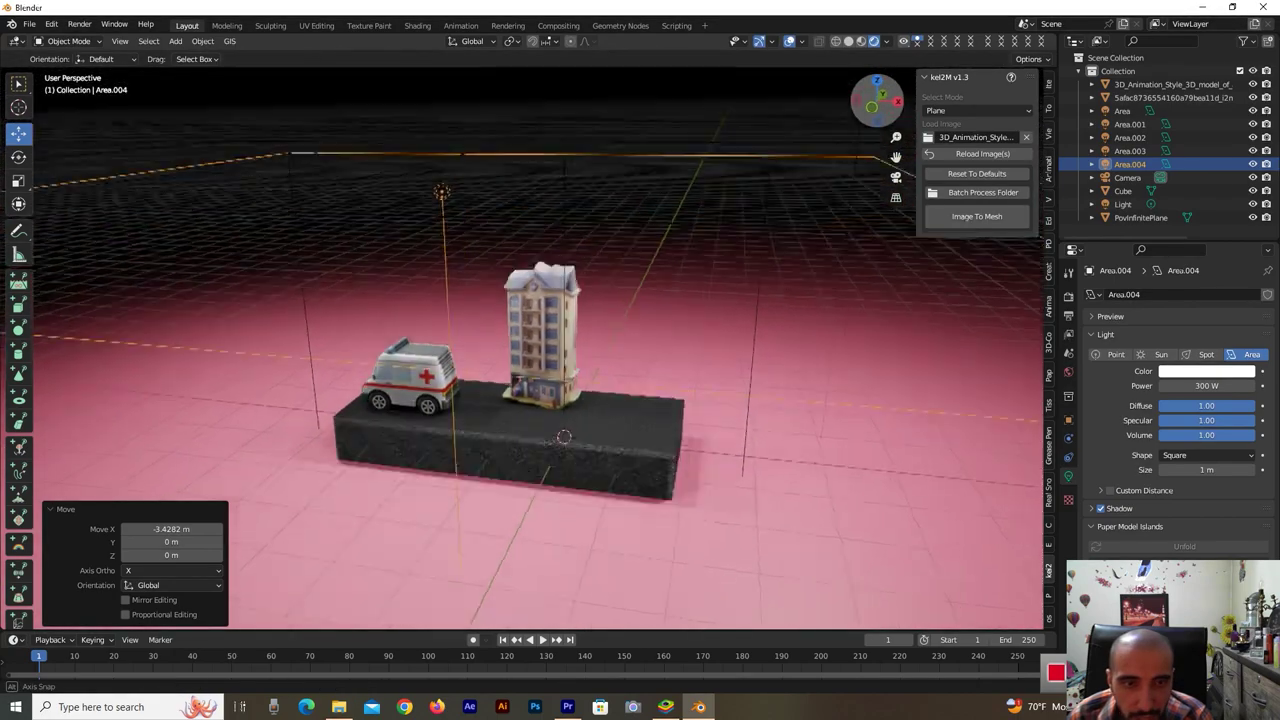
pyautogui.moveTo(878, 100); pyautogui.dragTo(874, 112)
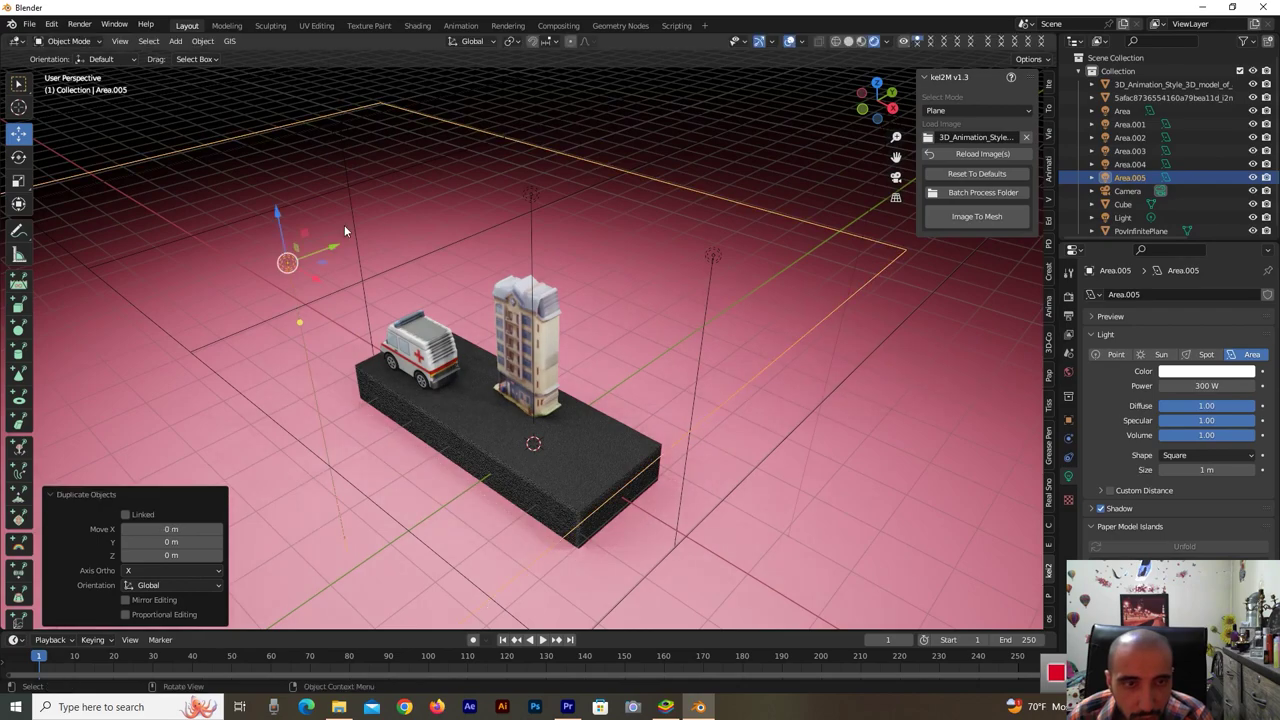
pyautogui.hotkey('shift', 'd')
pyautogui.click(703, 124)
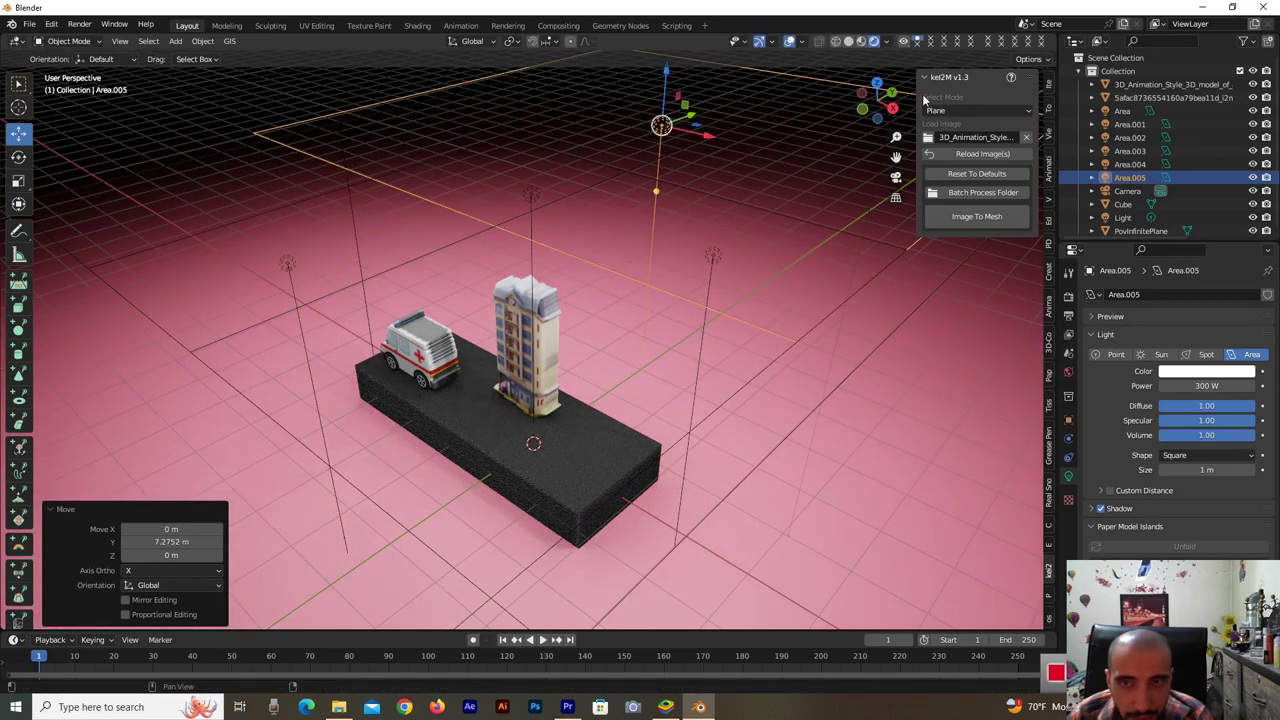
# Add Area.006 toward the slab's front and Area.007 beside the ambulance.
pyautogui.moveTo(878, 104); pyautogui.dragTo(870, 143)
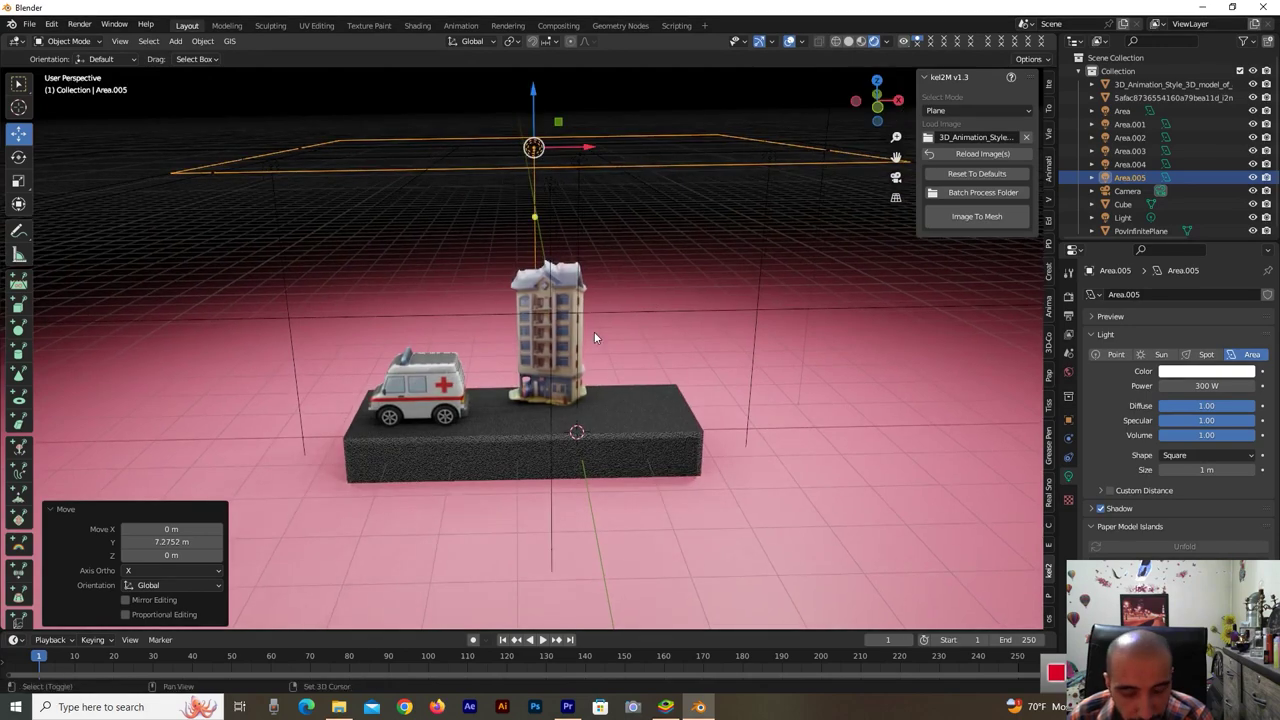
pyautogui.hotkey('shift', 'd')
pyautogui.press('Escape')
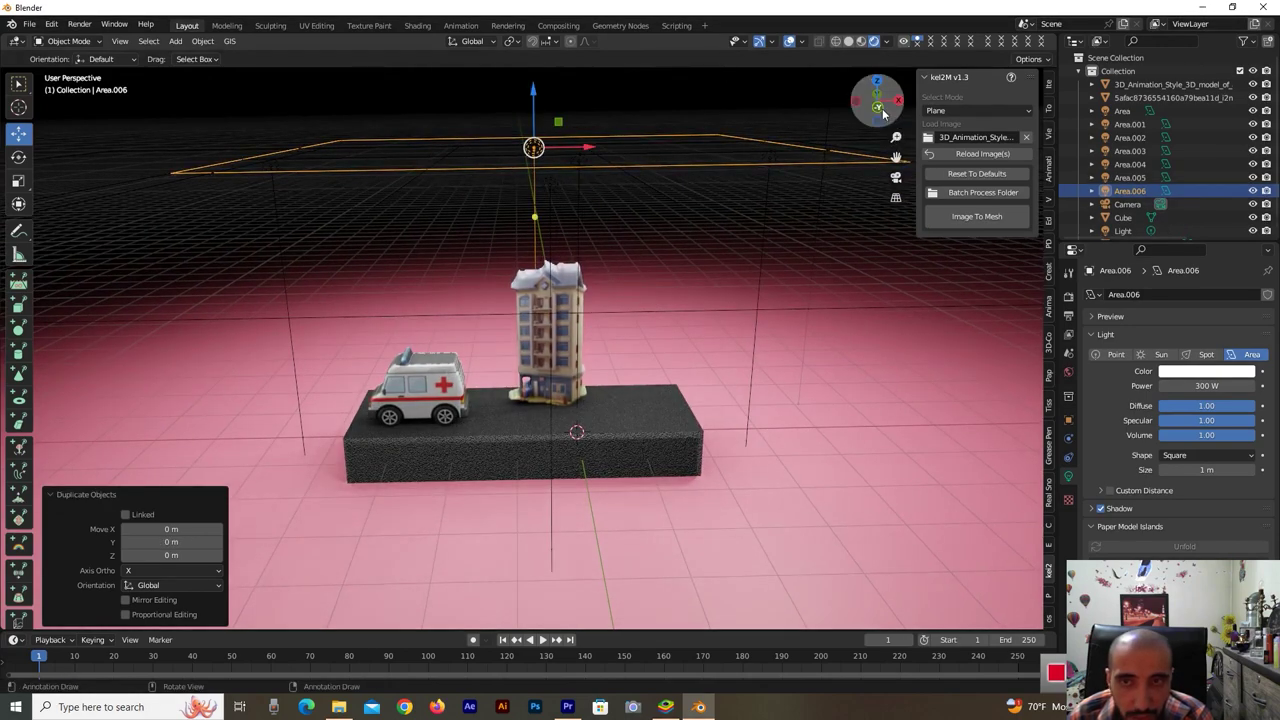
pyautogui.moveTo(878, 102); pyautogui.dragTo(876, 110)
pyautogui.moveTo(634, 110)
pyautogui.mouseDown()
pyautogui.moveTo(369, 286)
pyautogui.moveTo(248, 268)
pyautogui.moveTo(353, 155)
pyautogui.mouseUp()
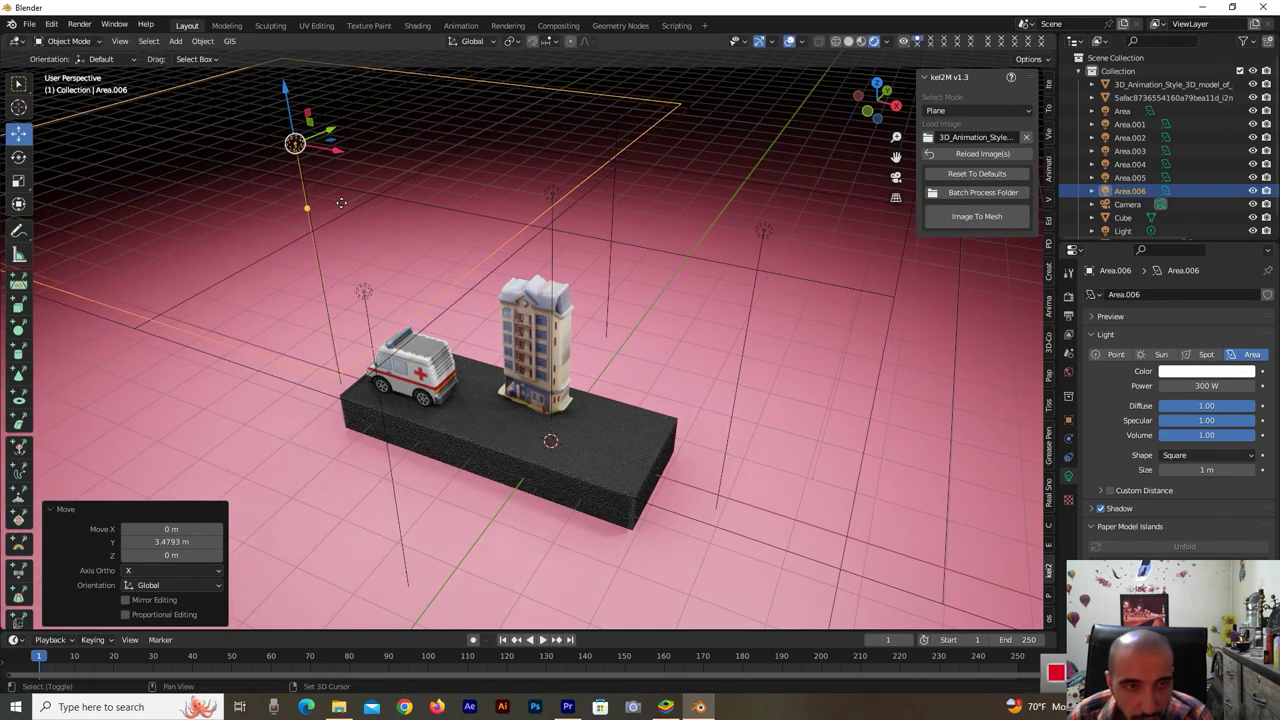
pyautogui.hotkey('shift', 'd')
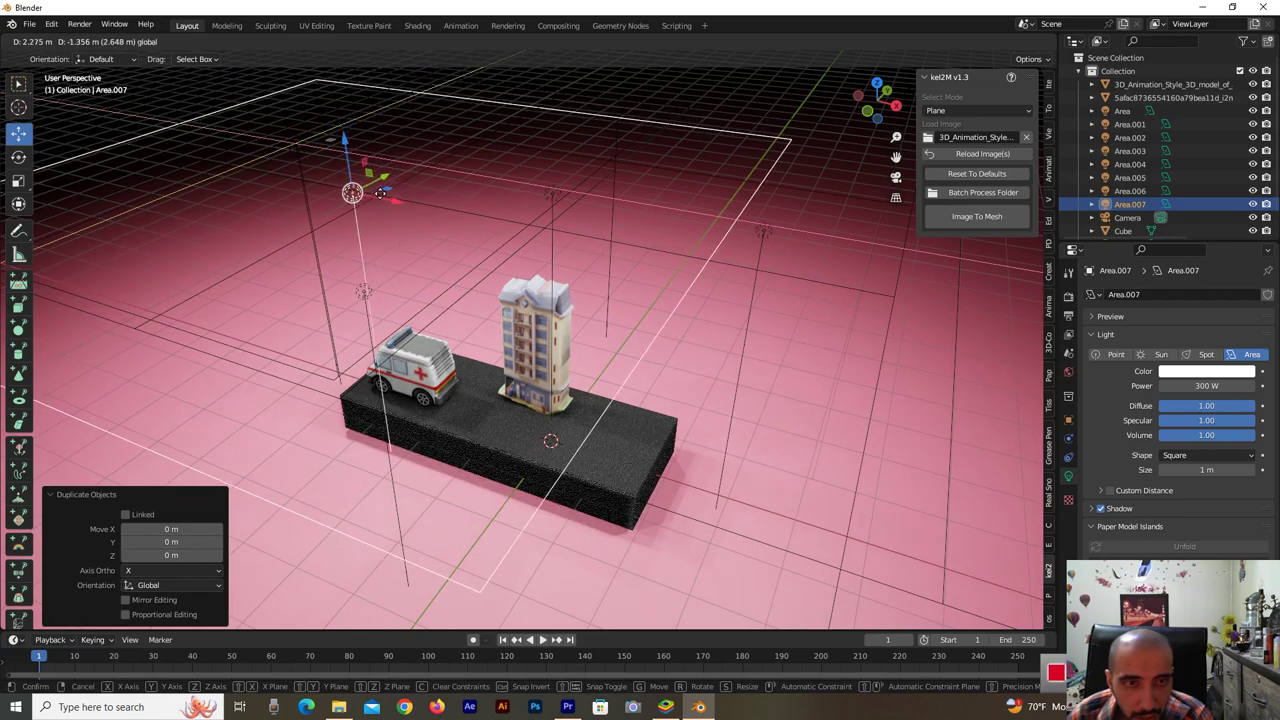
pyautogui.click(365, 186)
pyautogui.moveTo(844, 86)
pyautogui.mouseDown()
pyautogui.moveTo(870, 95)
pyautogui.moveTo(810, 205)
pyautogui.mouseUp()
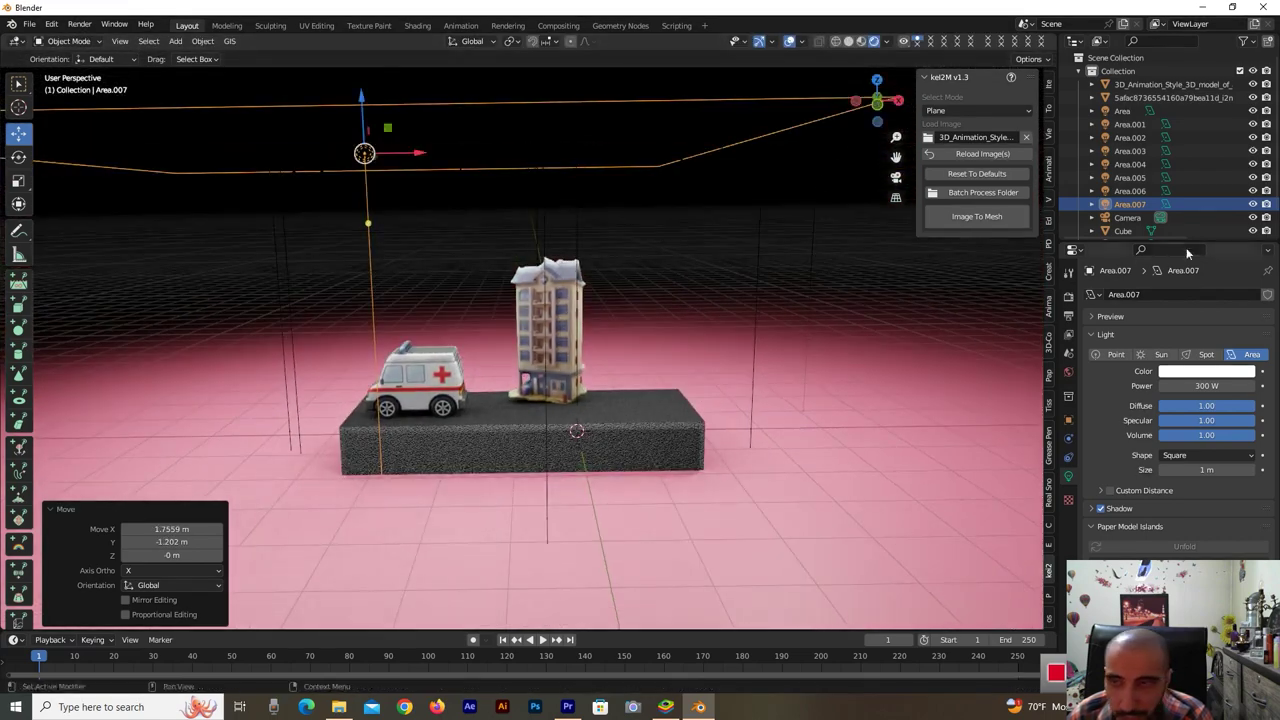
pyautogui.click(1127, 217)
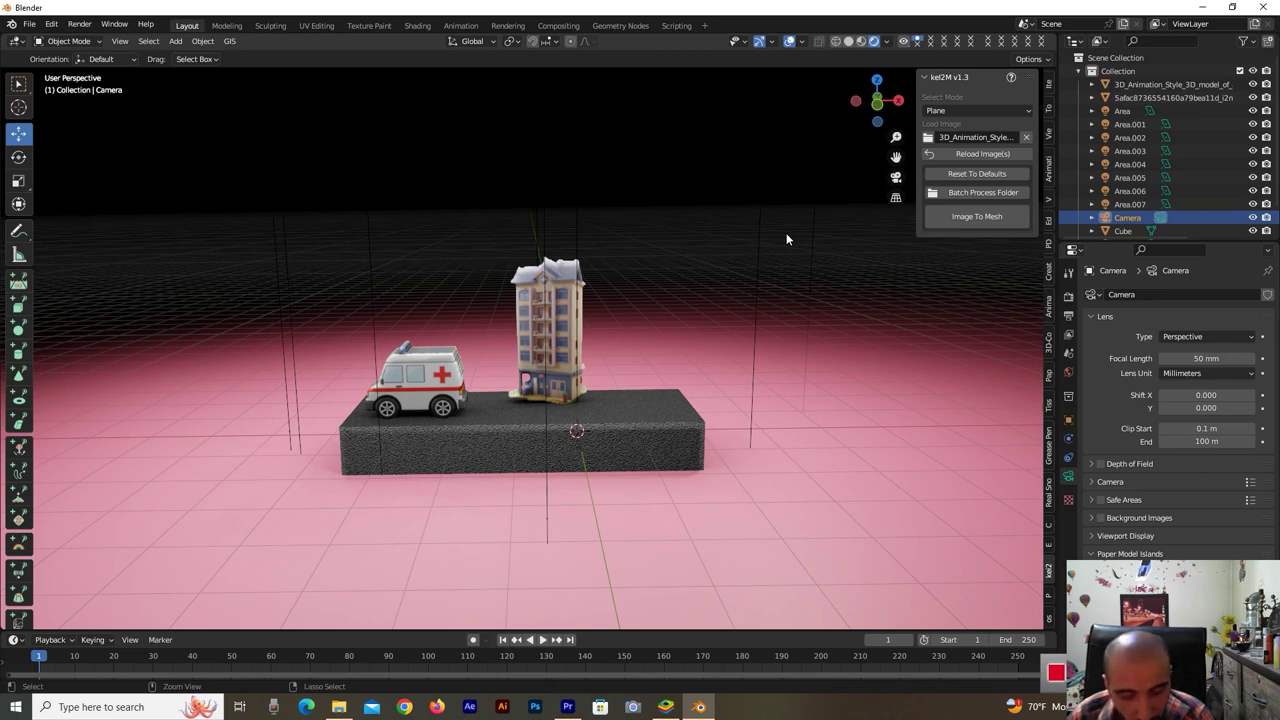
# In camera view, nudge the camera about −0.060 m on X and −0.093 m on Y.
pyautogui.press('KP_0')
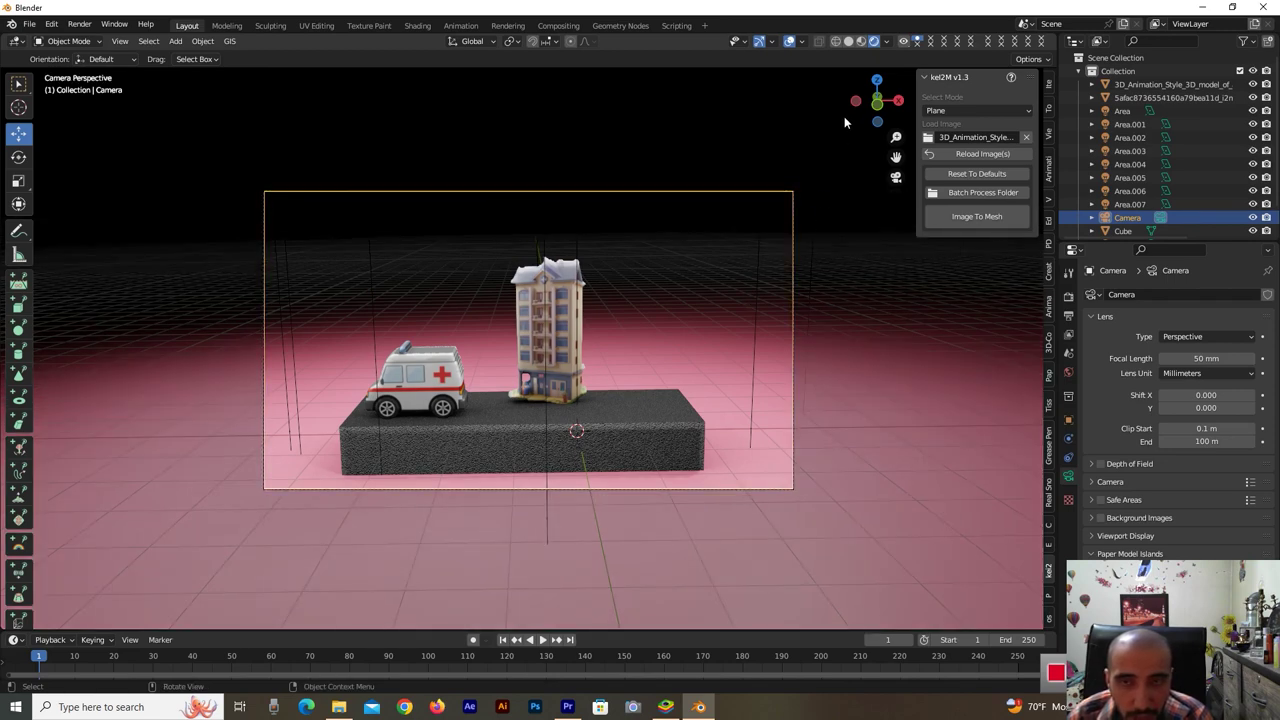
pyautogui.moveTo(877, 101); pyautogui.dragTo(880, 104)
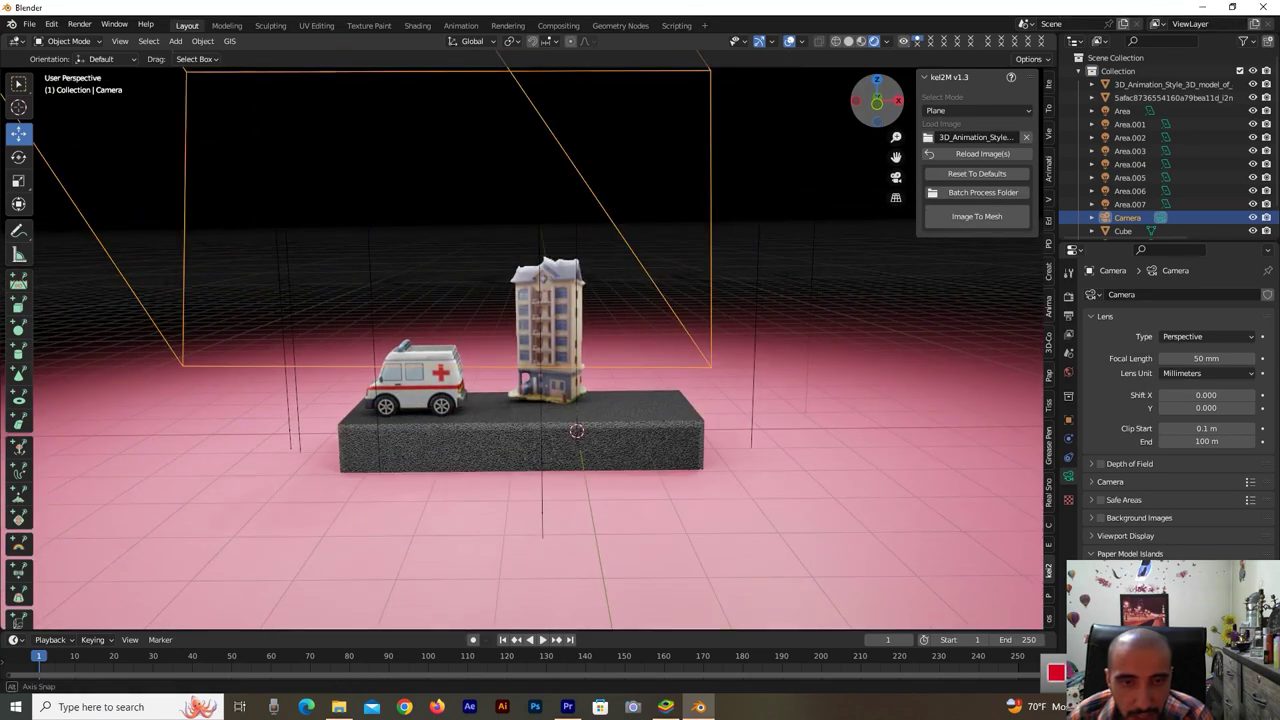
pyautogui.press('KP_0')
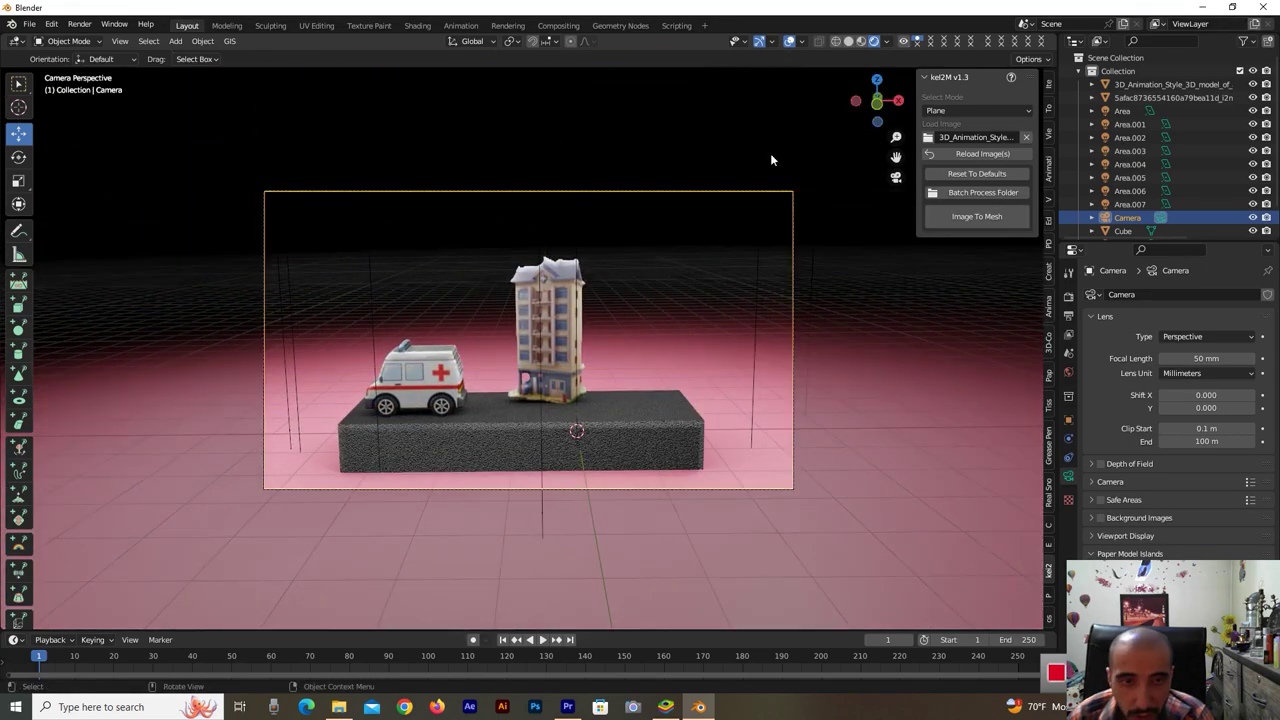
pyautogui.press('g')
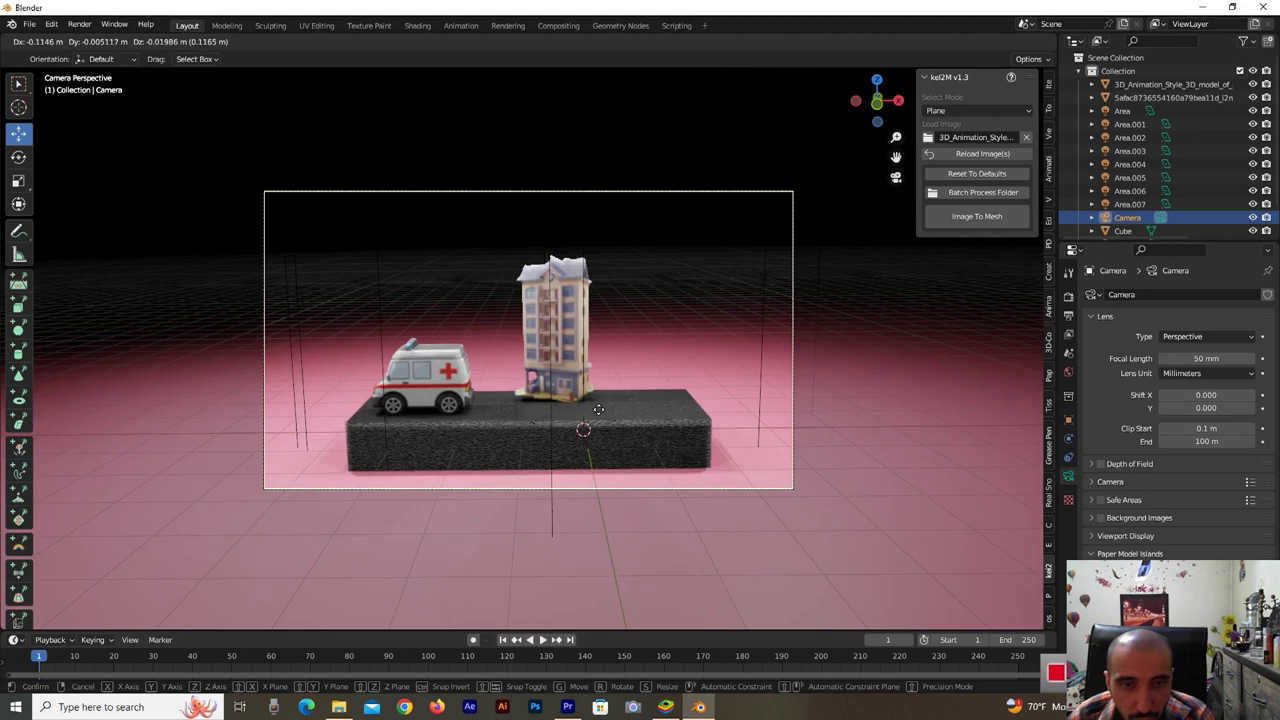
pyautogui.click(606, 418)
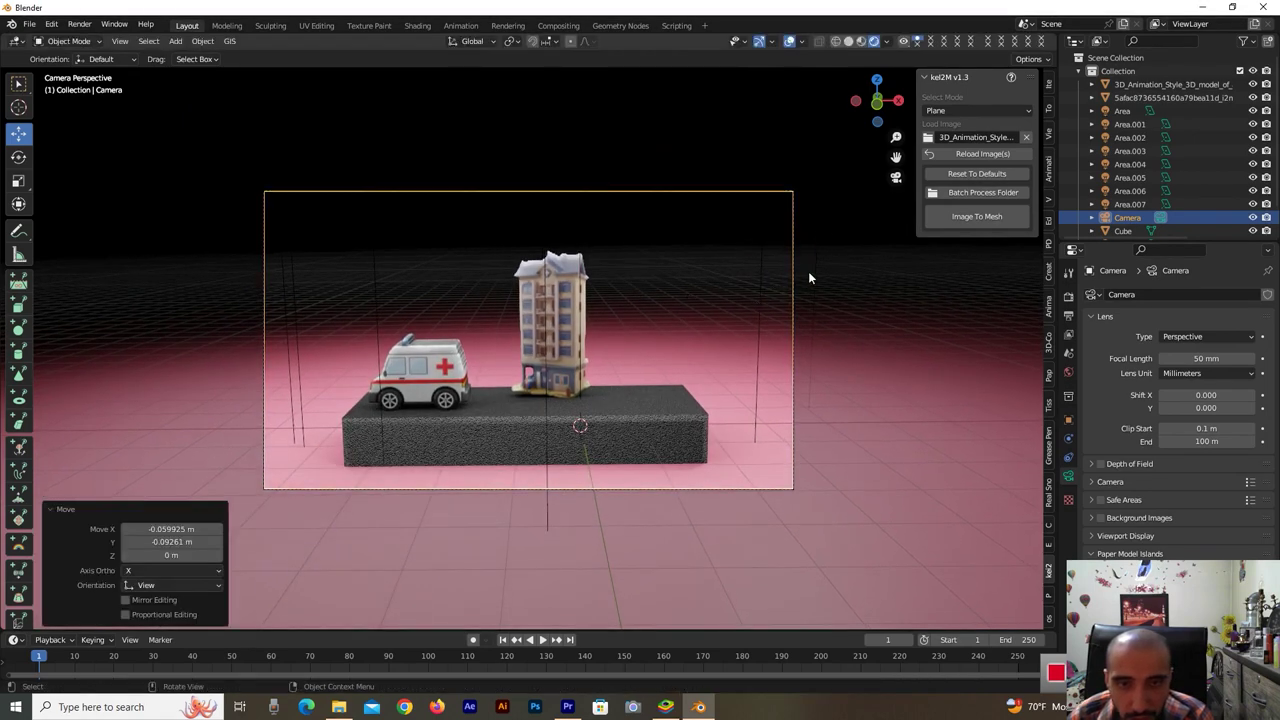
pyautogui.click(1068, 298)
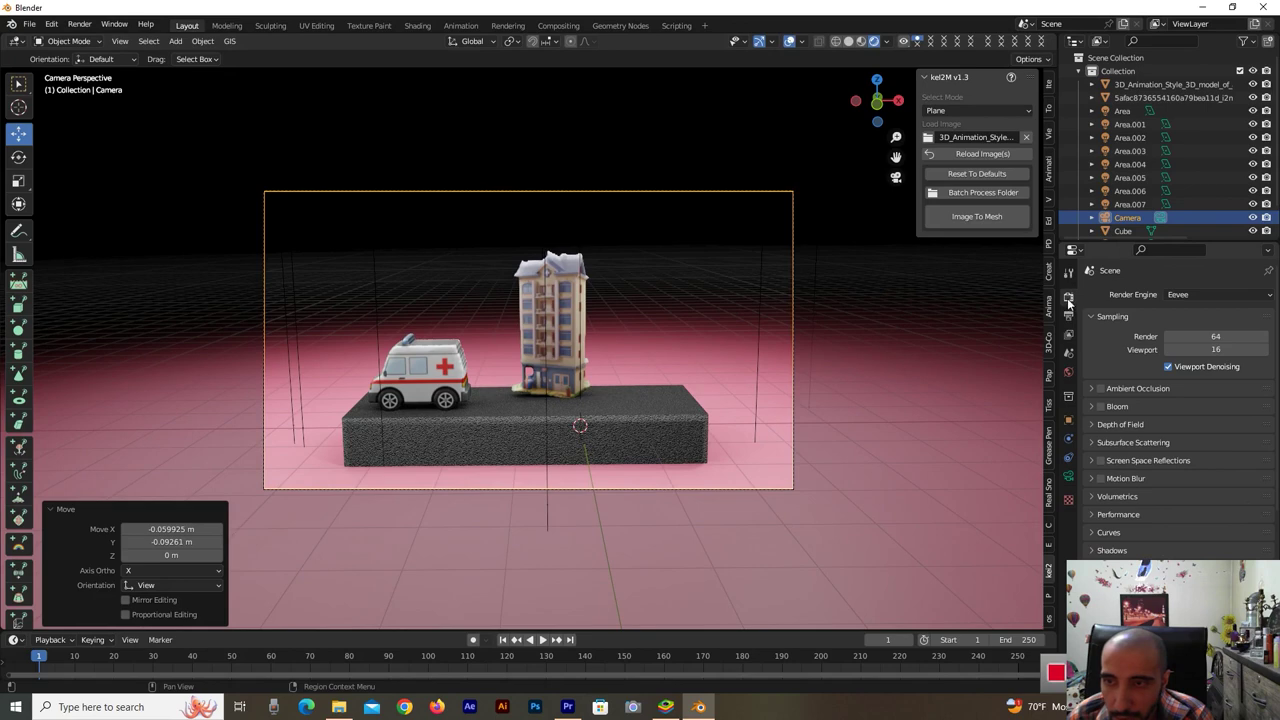
# Set the render engine to Cycles with the device on GPU Compute.
pyautogui.click(1196, 292)
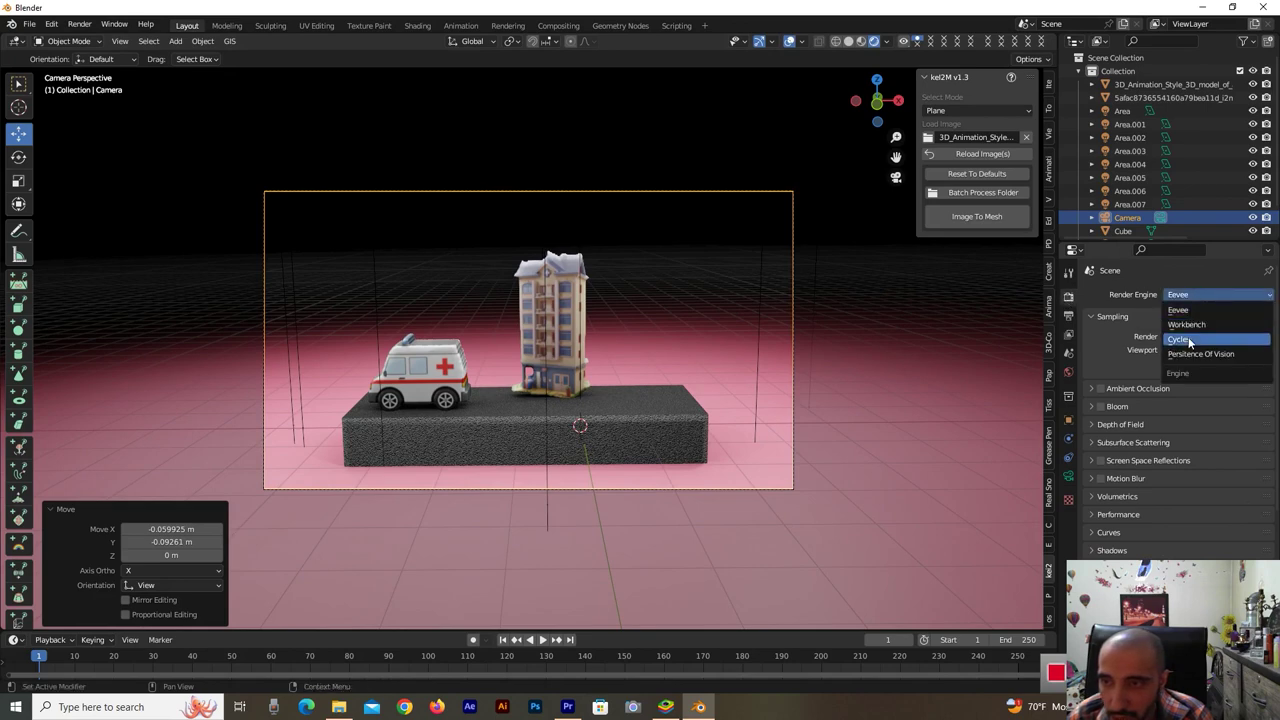
pyautogui.click(1190, 339)
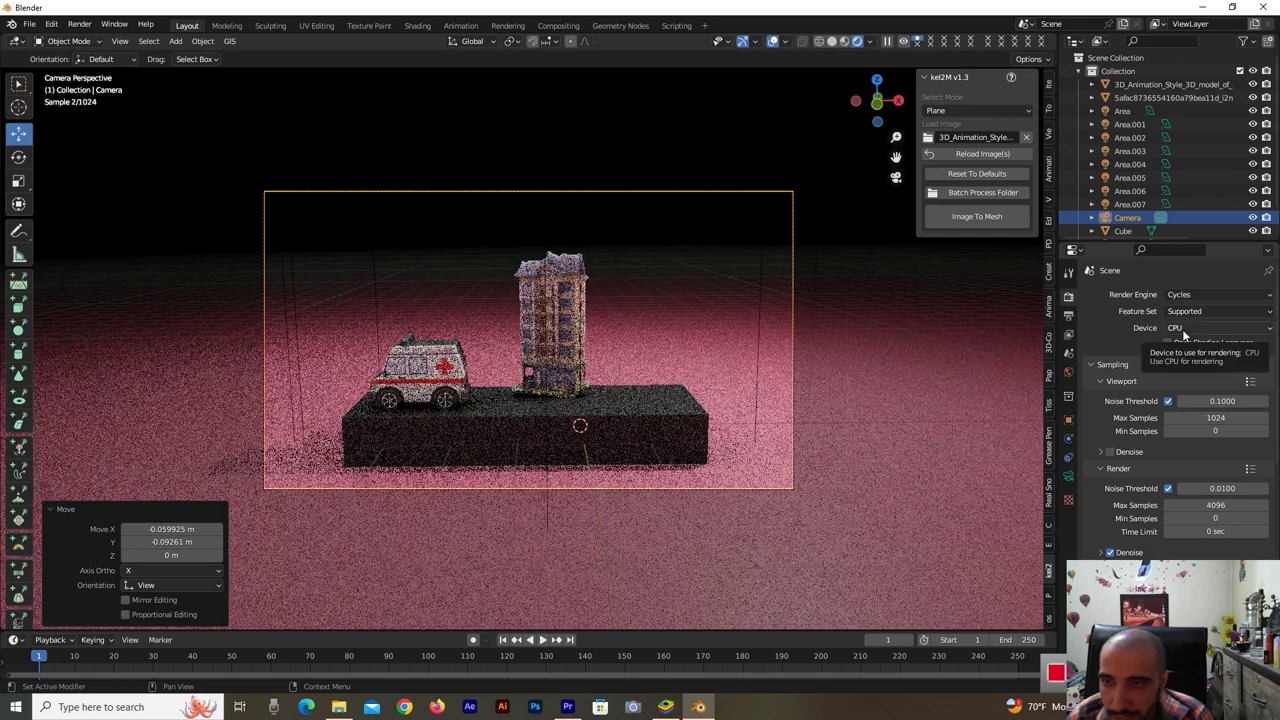
pyautogui.click(1182, 329)
pyautogui.click(1190, 357)
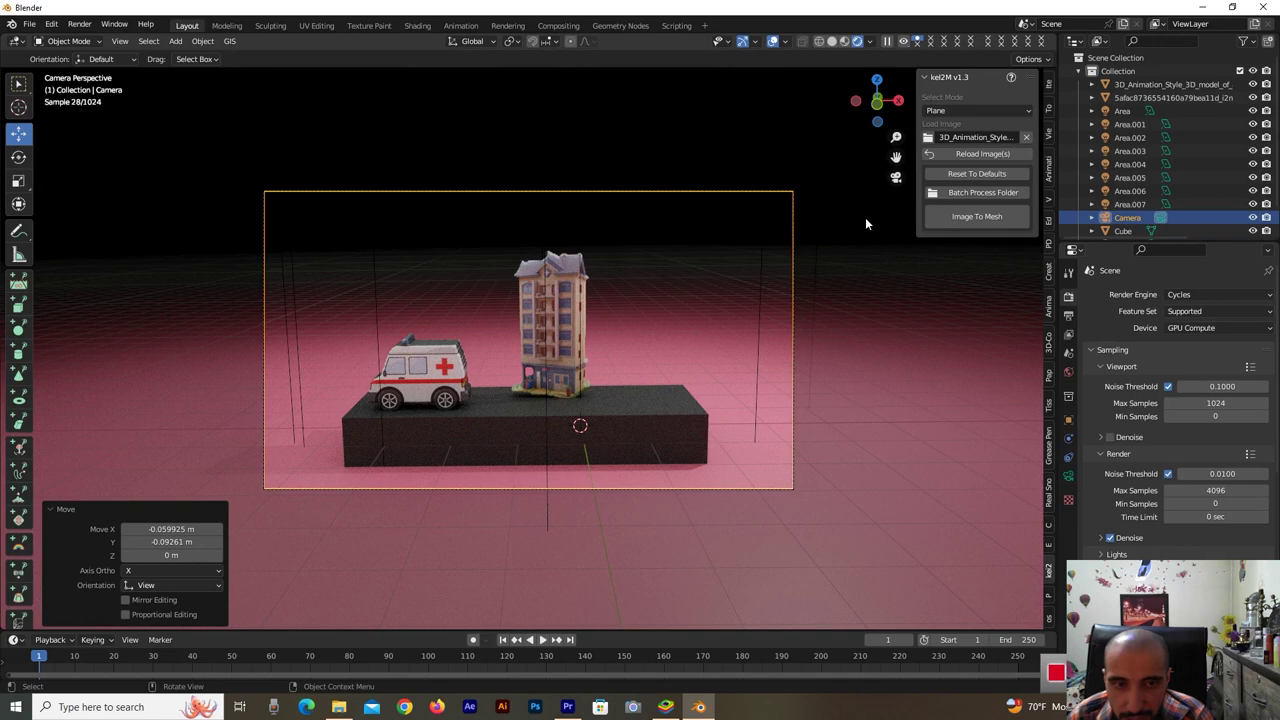
# Return to the camera view and start moving the camera.
pyautogui.moveTo(876, 100); pyautogui.dragTo(877, 108)
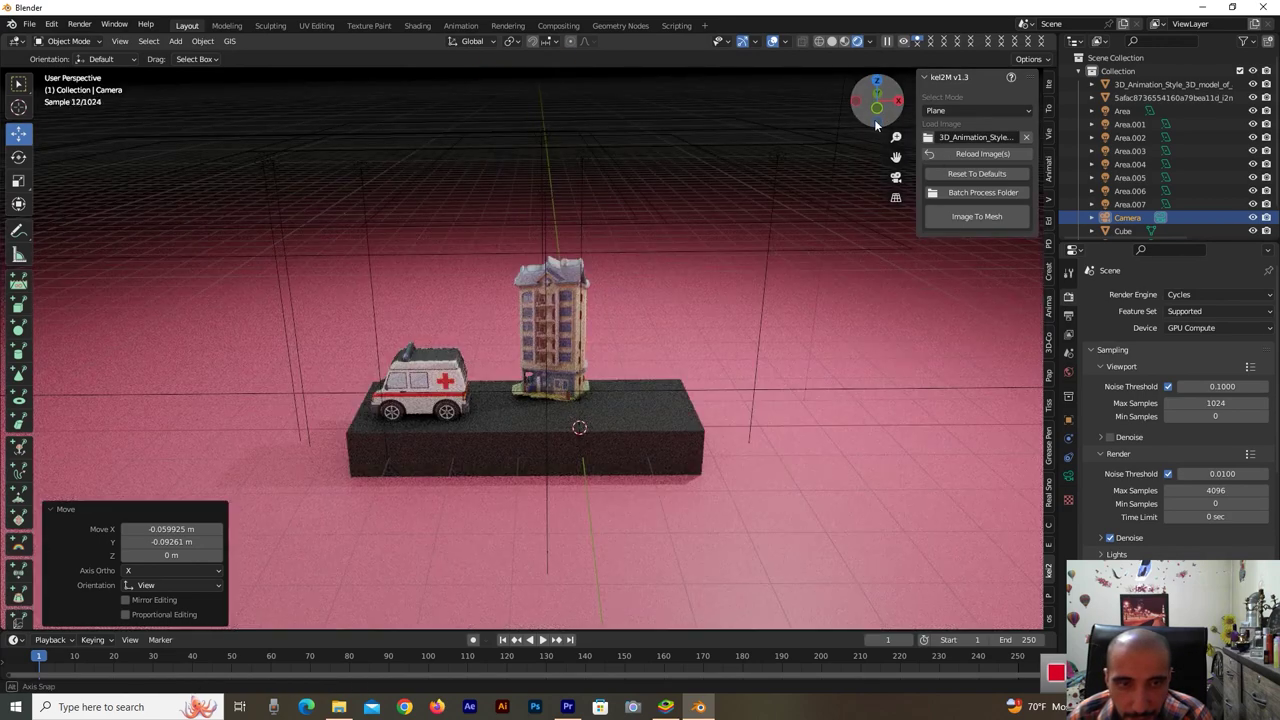
pyautogui.press('KP_0')
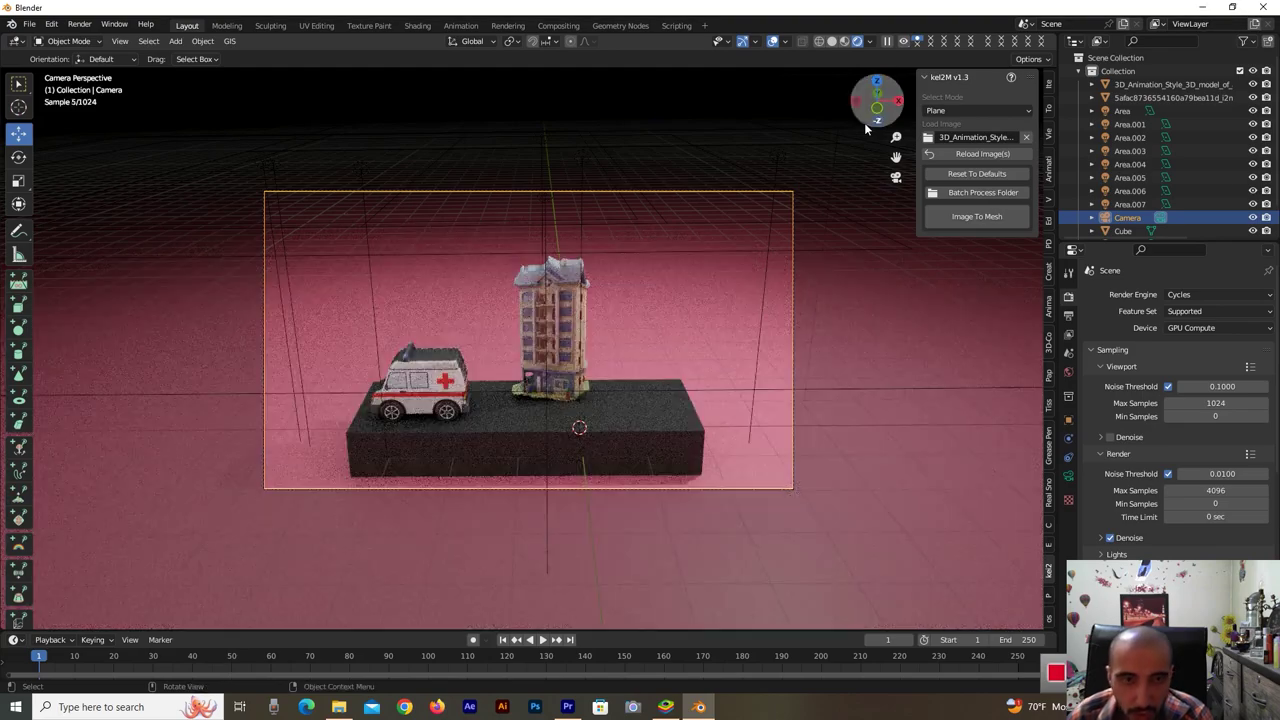
pyautogui.press('g')
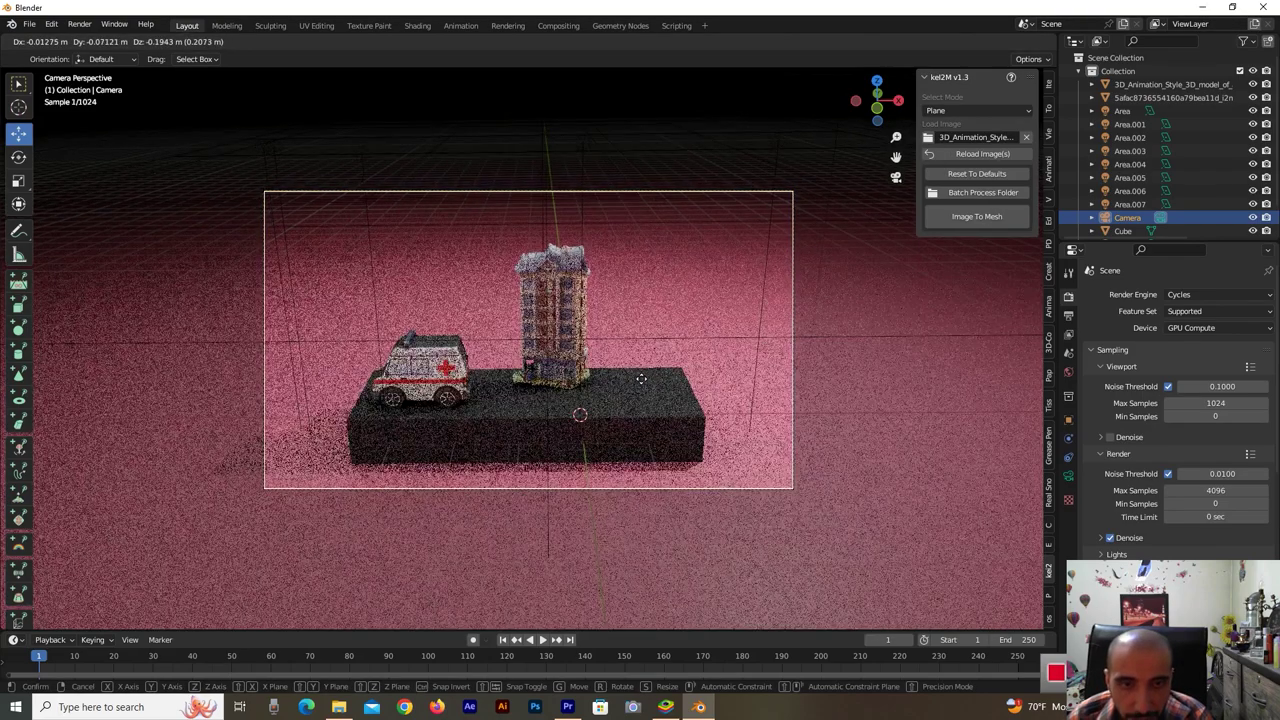
# Confirm the camera move, then scale the hospital to 1.283 and lower it onto the slab.
pyautogui.click(641, 378)
pyautogui.click(564, 334)
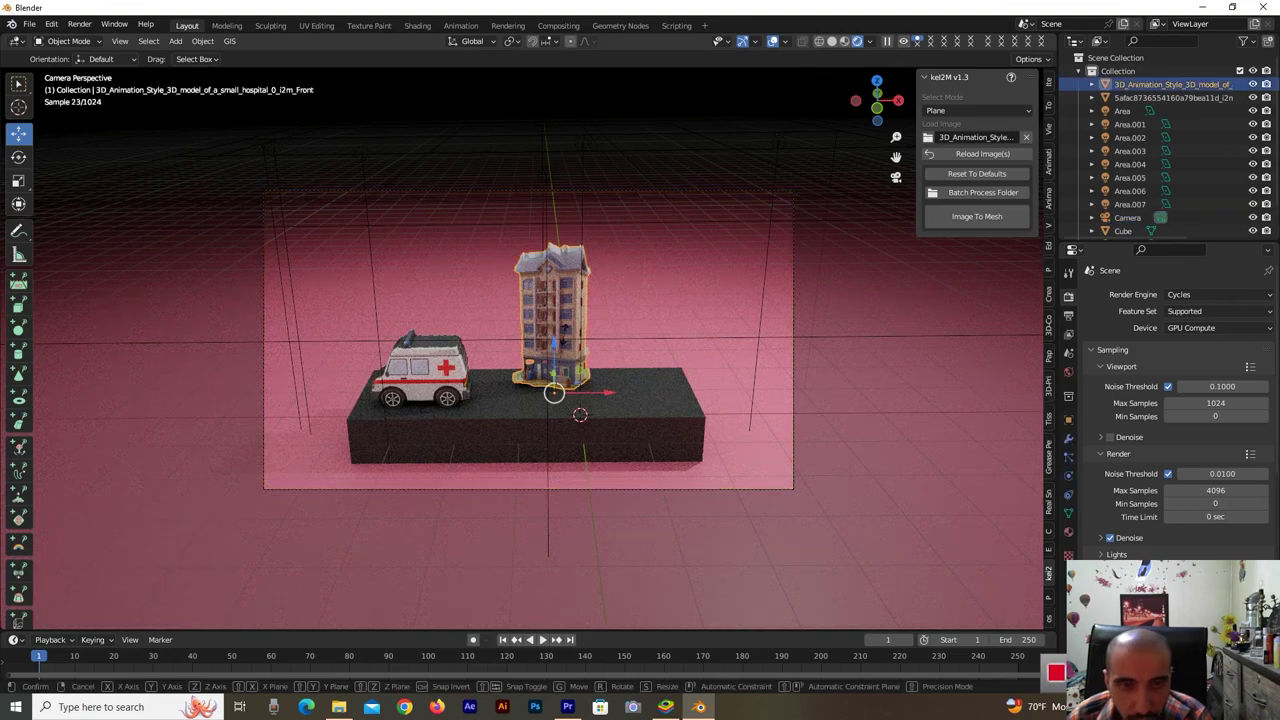
pyautogui.press('s')
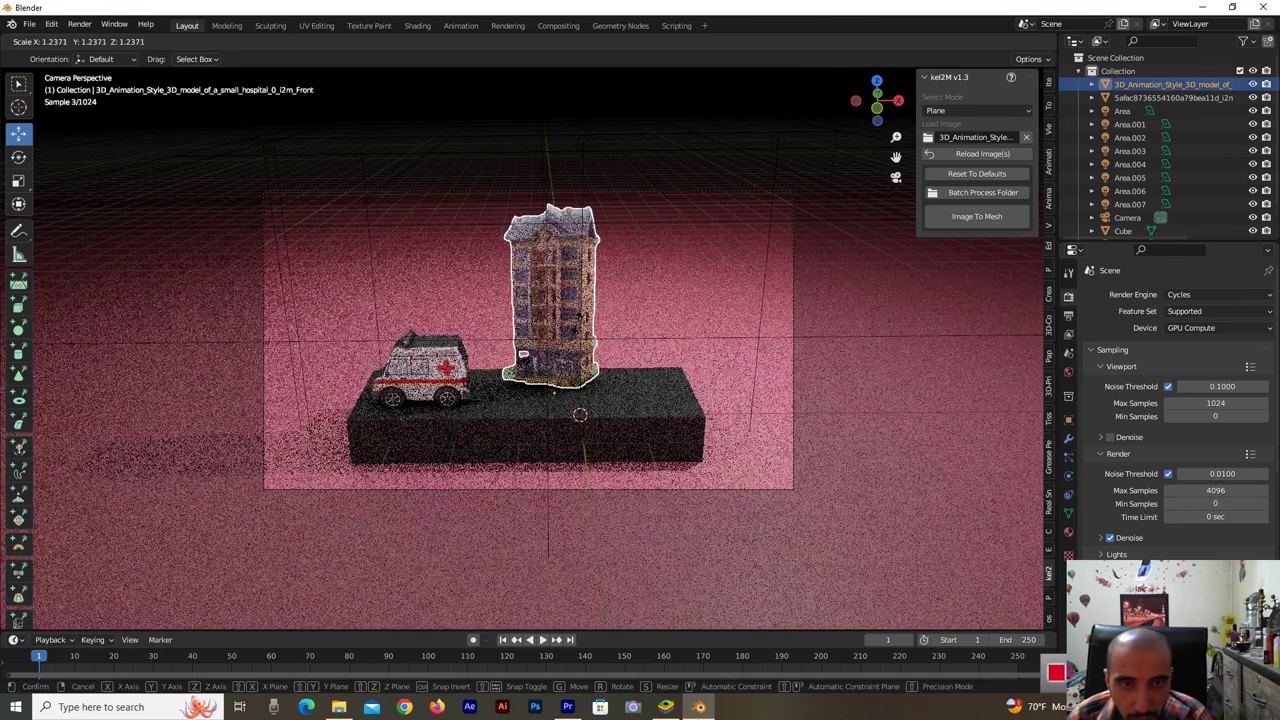
pyautogui.click(580, 327)
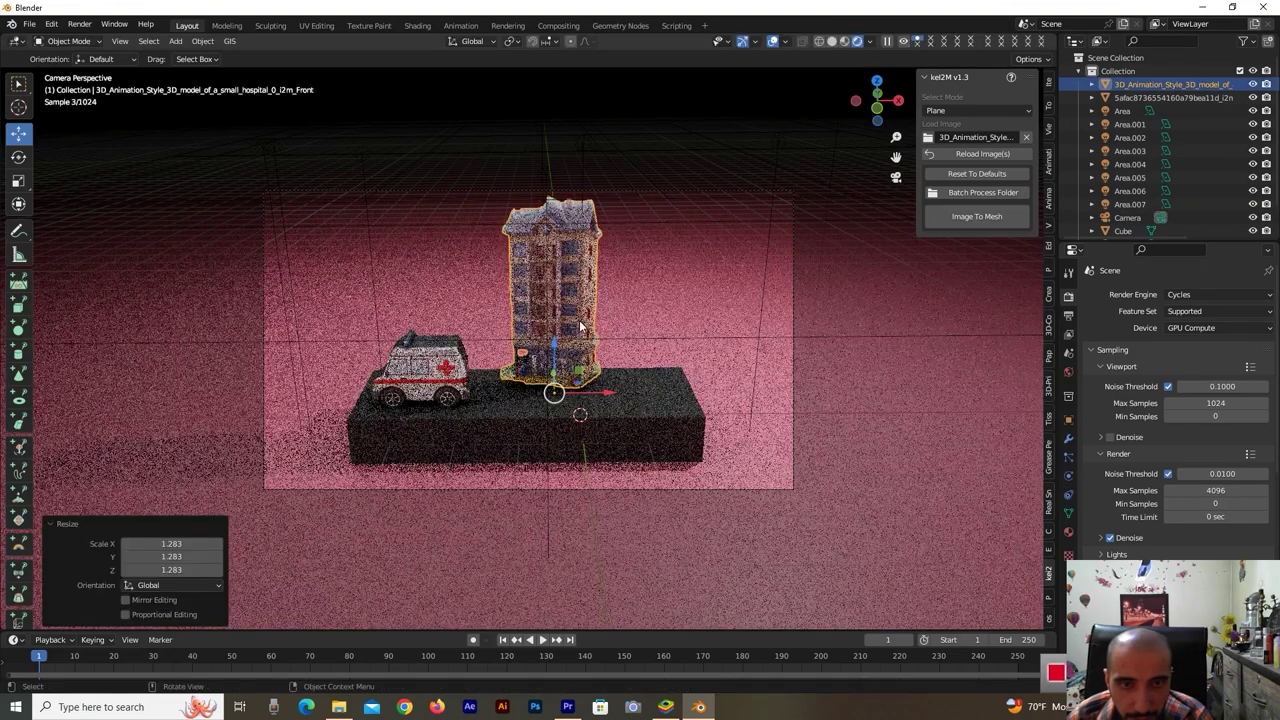
pyautogui.moveTo(558, 345); pyautogui.dragTo(559, 351)
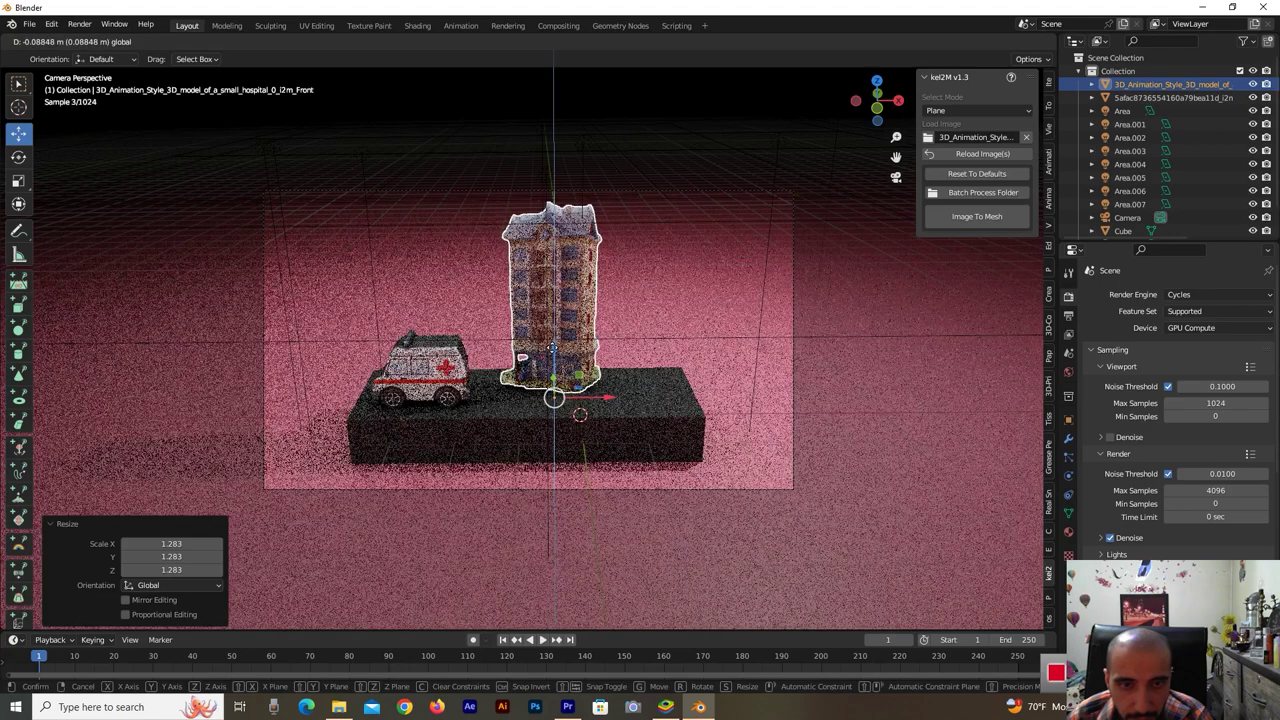
# Reposition the camera by about 0.027 m on X and 0.011 m on Y.
pyautogui.click(698, 346)
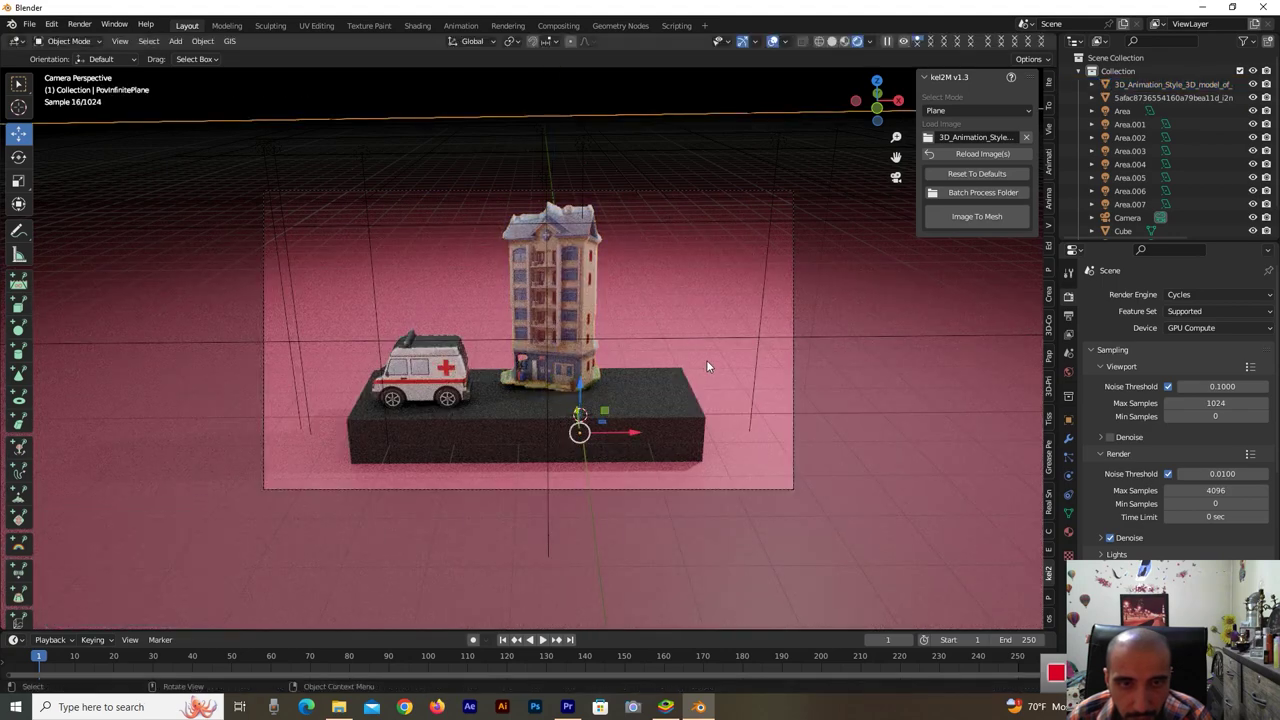
pyautogui.click(780, 490)
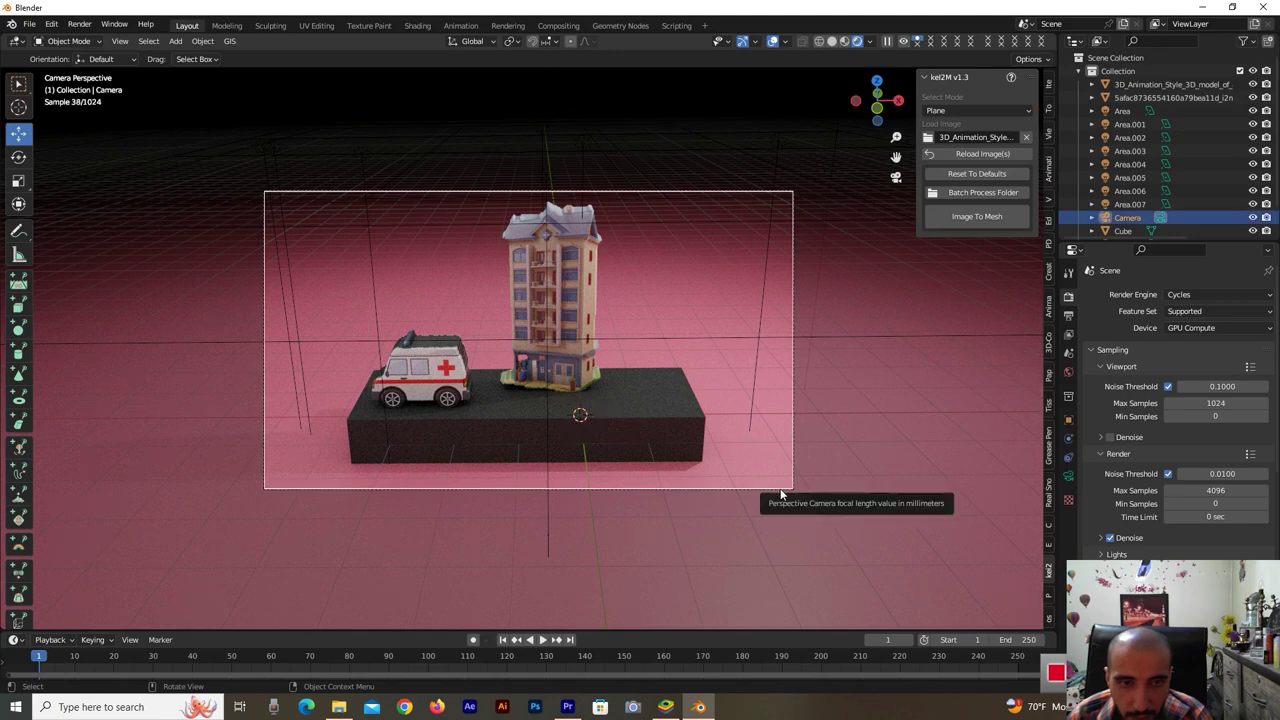
pyautogui.click(789, 484)
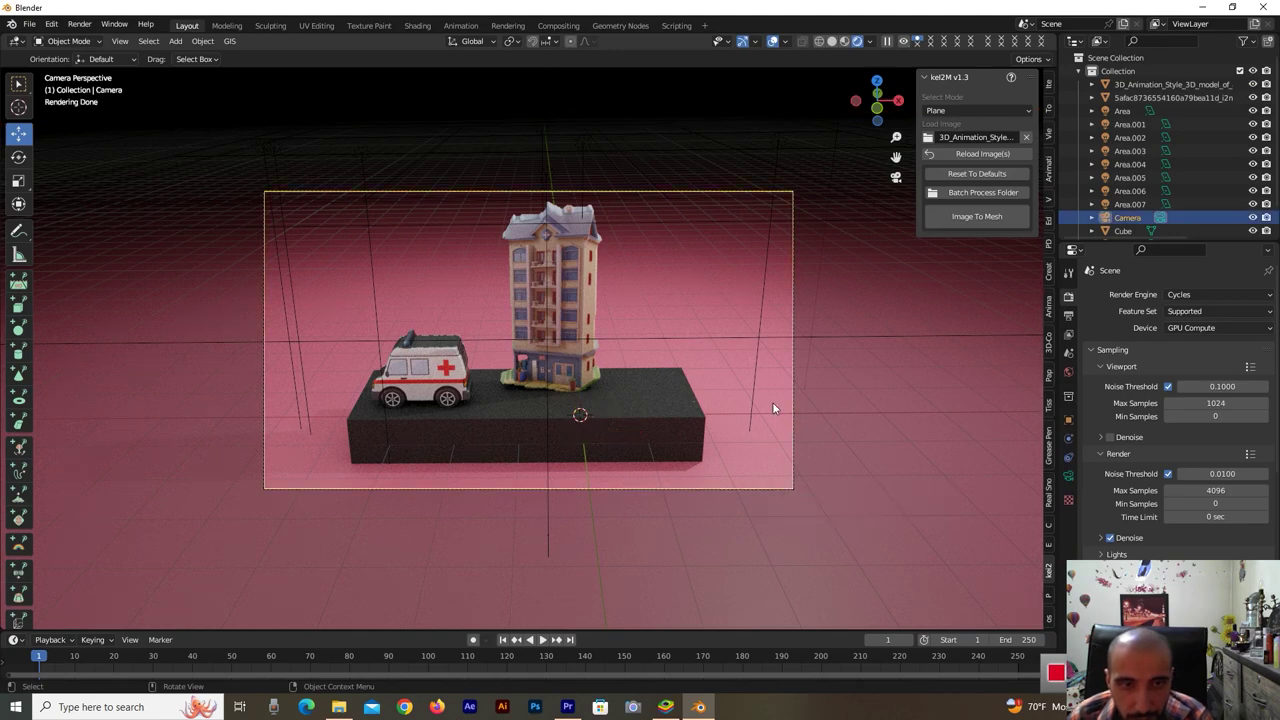
pyautogui.press('g')
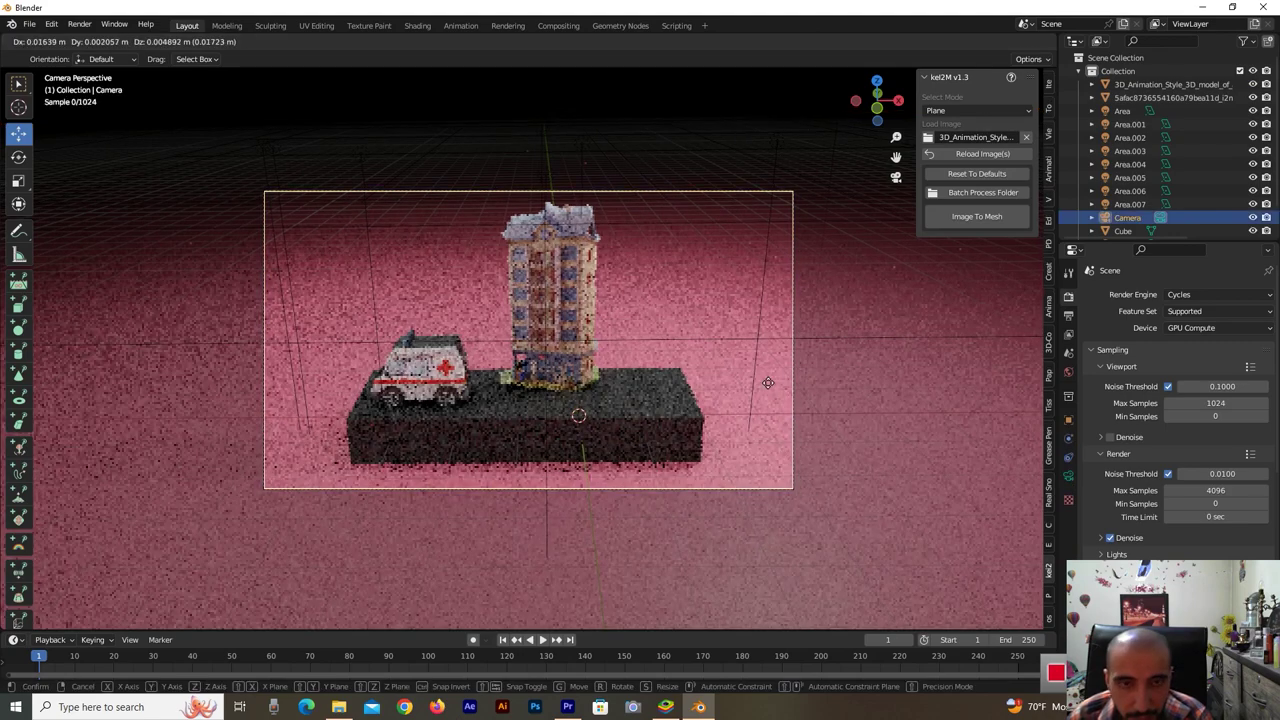
pyautogui.click(768, 382)
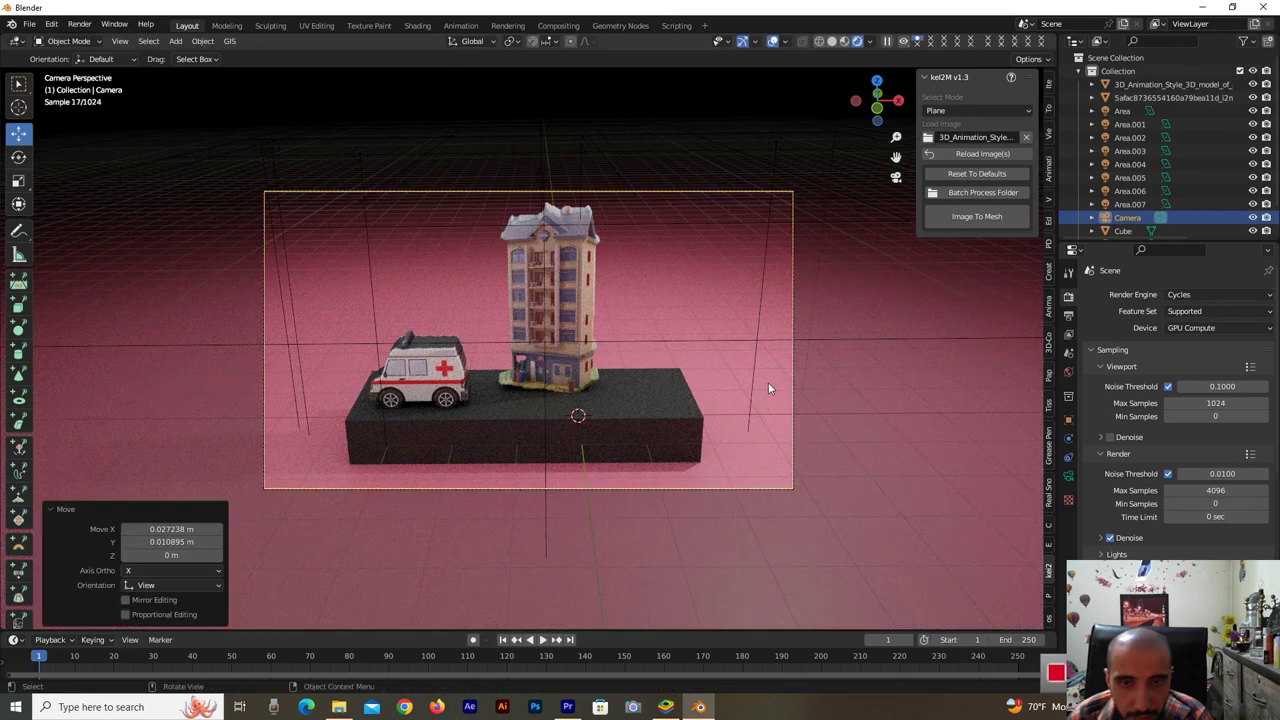
# Duplicate the Area.003 light in place as Area.008.
pyautogui.click(754, 385)
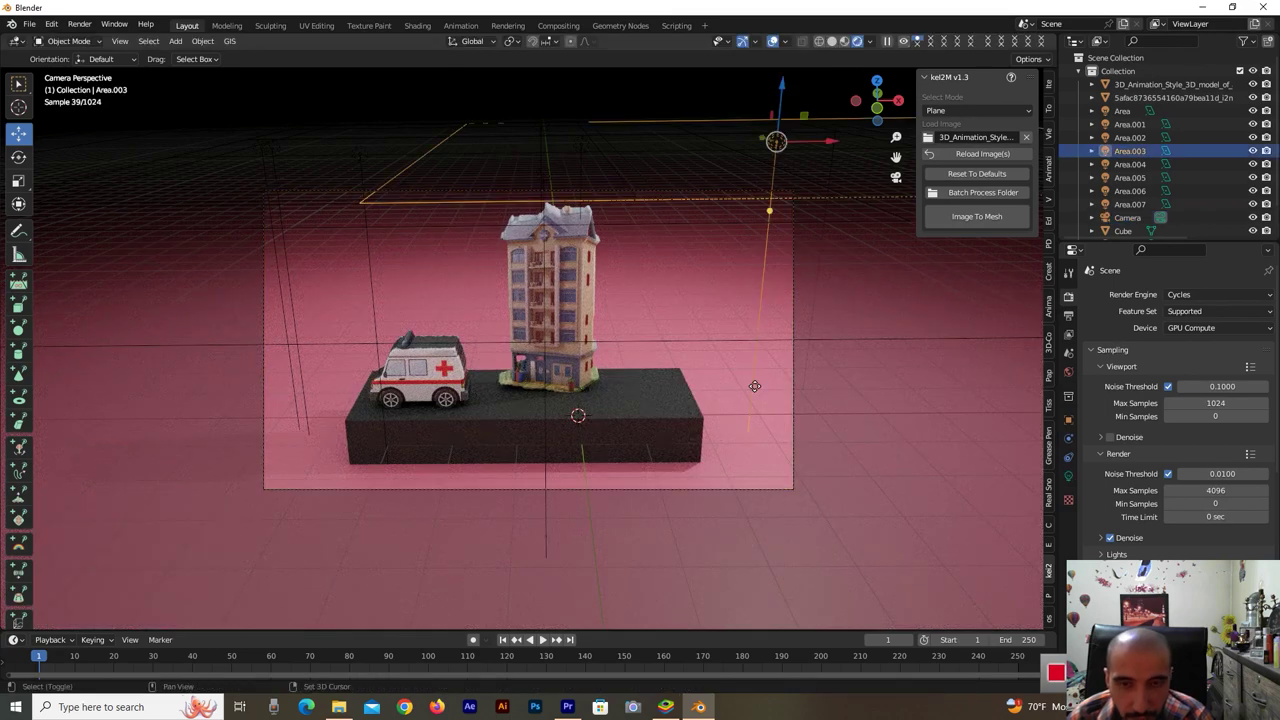
pyautogui.hotkey('shift', 'd')
pyautogui.rightClick(754, 385)
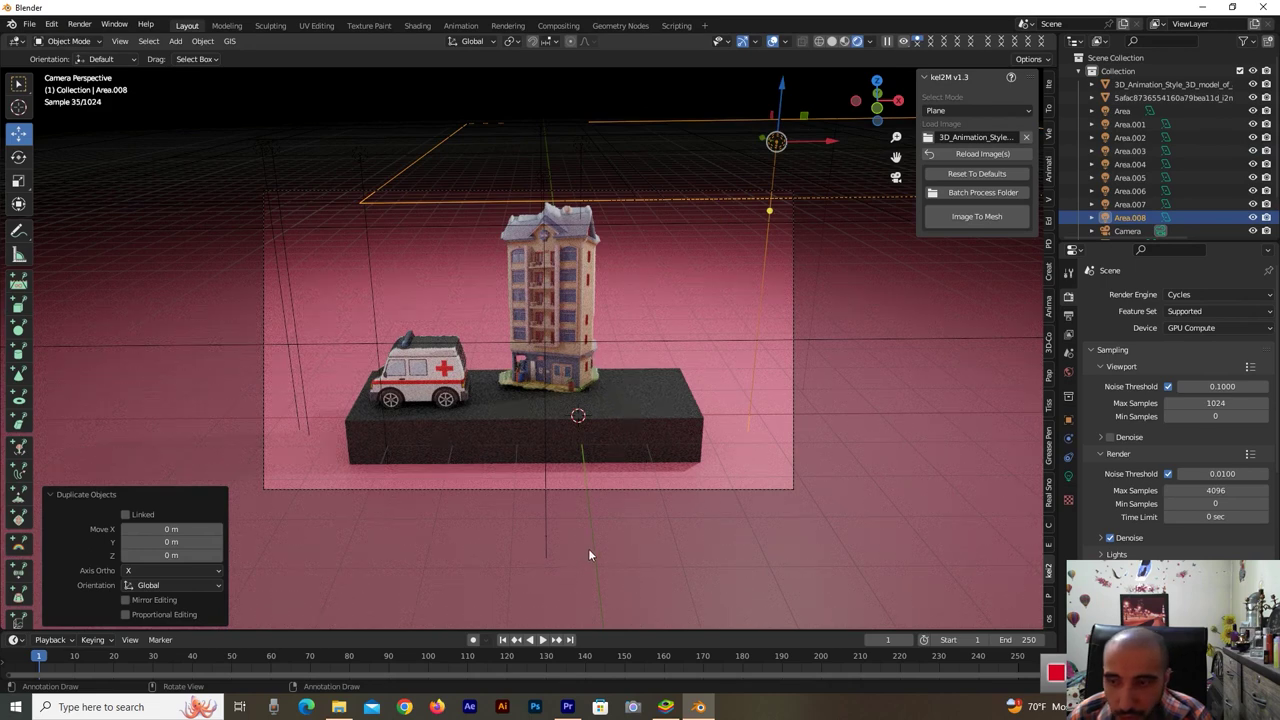
# Render a still image of the ambulance and hospital from the camera with Cycles.
pyautogui.click(80, 27)
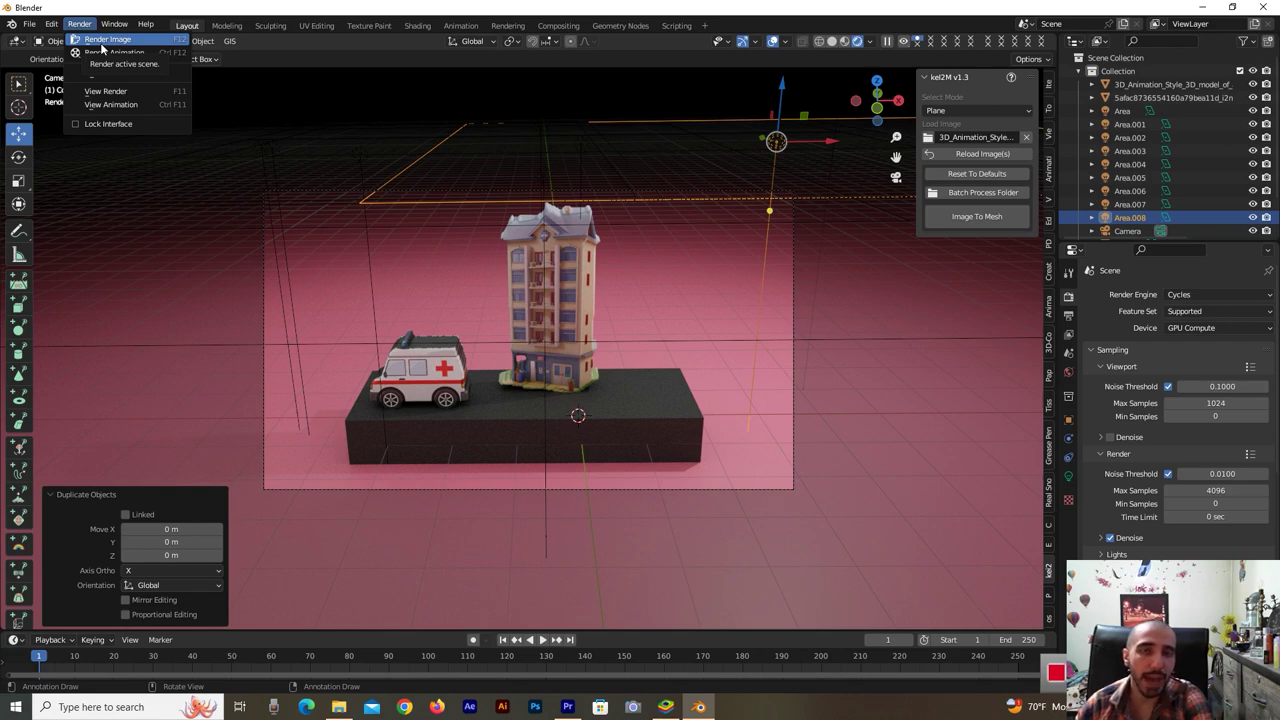
pyautogui.click(101, 40)
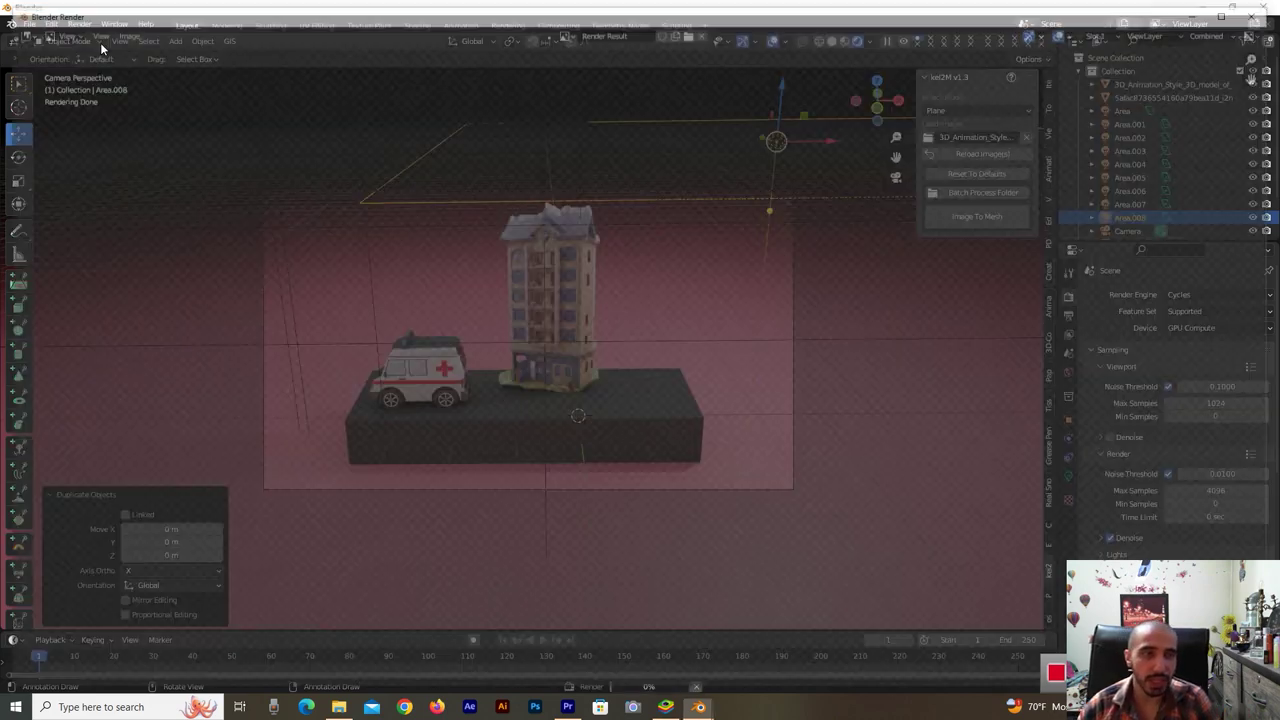
pyautogui.scroll(-1, 988, 430)
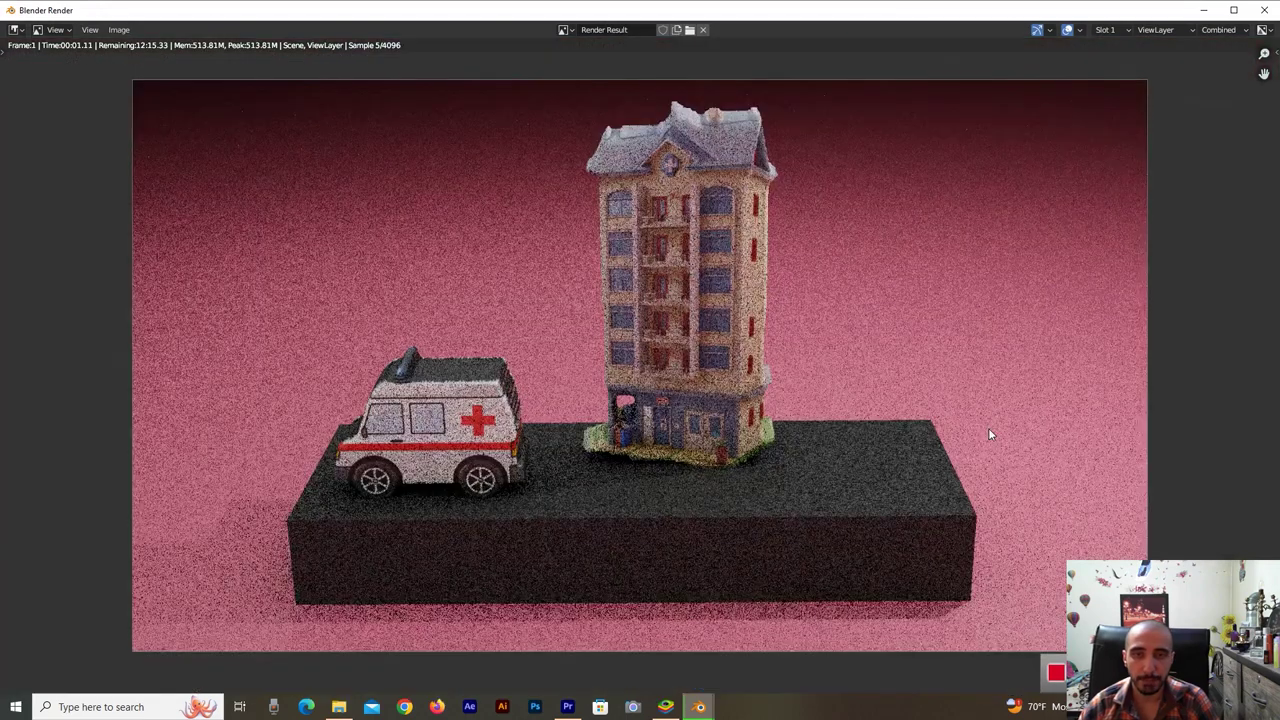